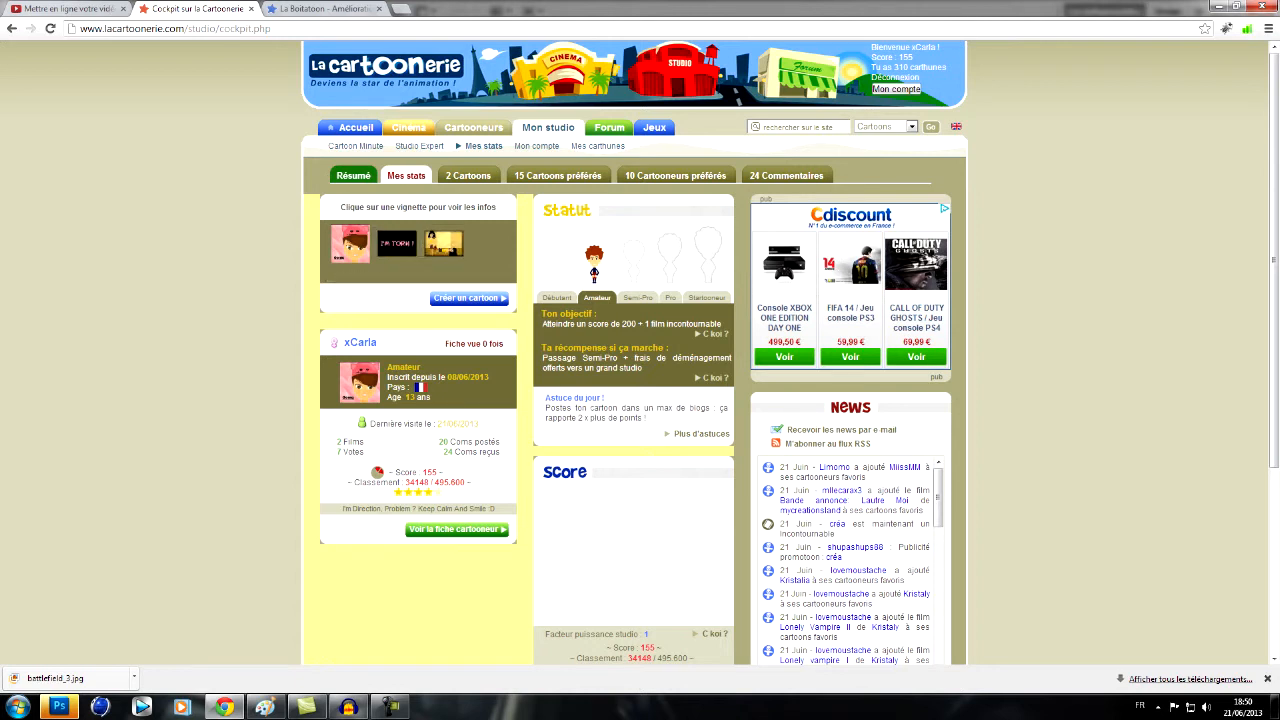
# - Open the cartooneur profile page and look over its cartoons, friends and favourites
pyautogui.click(455, 529)
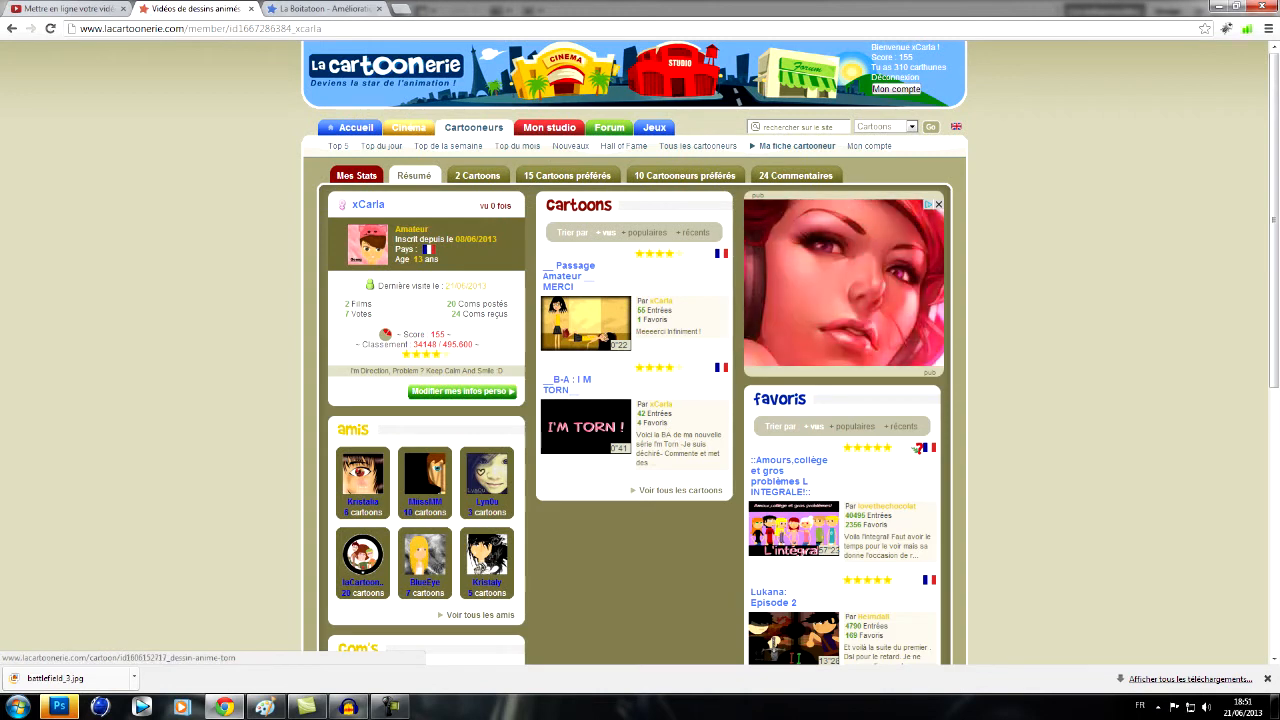
pyautogui.scroll(-2, 800, 540)
pyautogui.scroll(-3, 800, 540)
pyautogui.scroll(5, 800, 540)
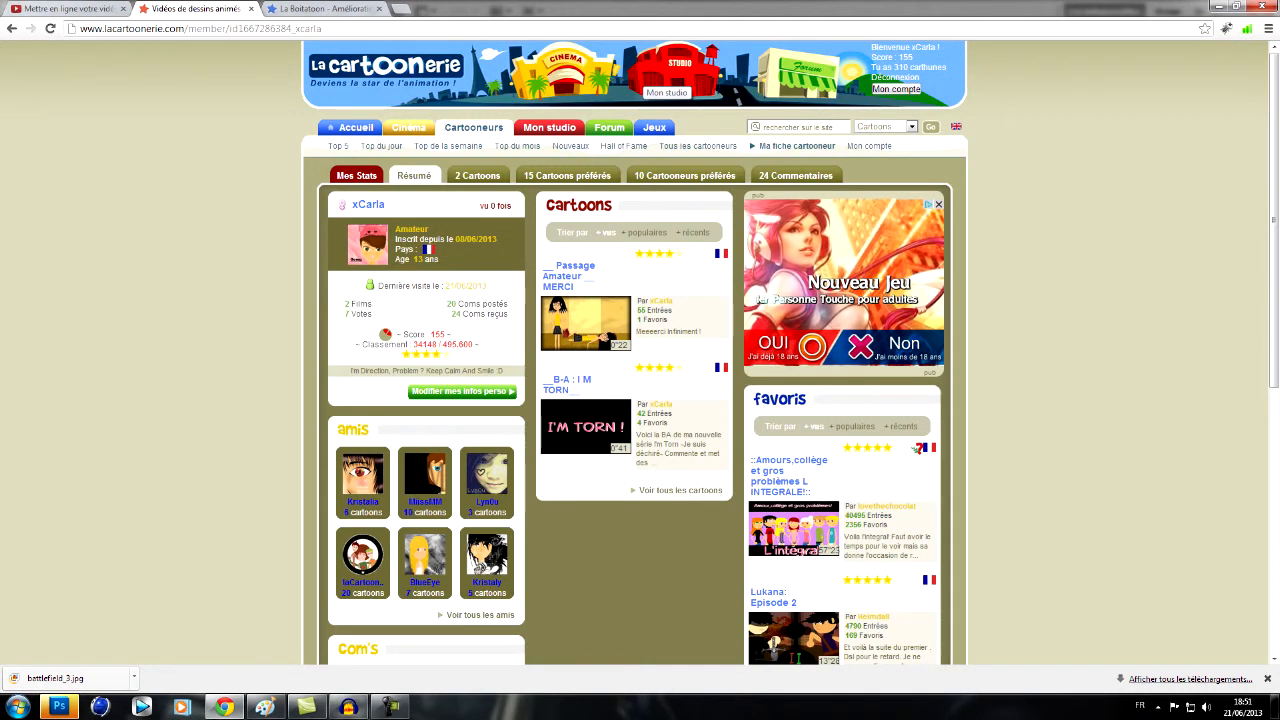
# - Open the Mon studio page with its Cartoon Minute and Mode Expert workshops
pyautogui.click(645, 76)
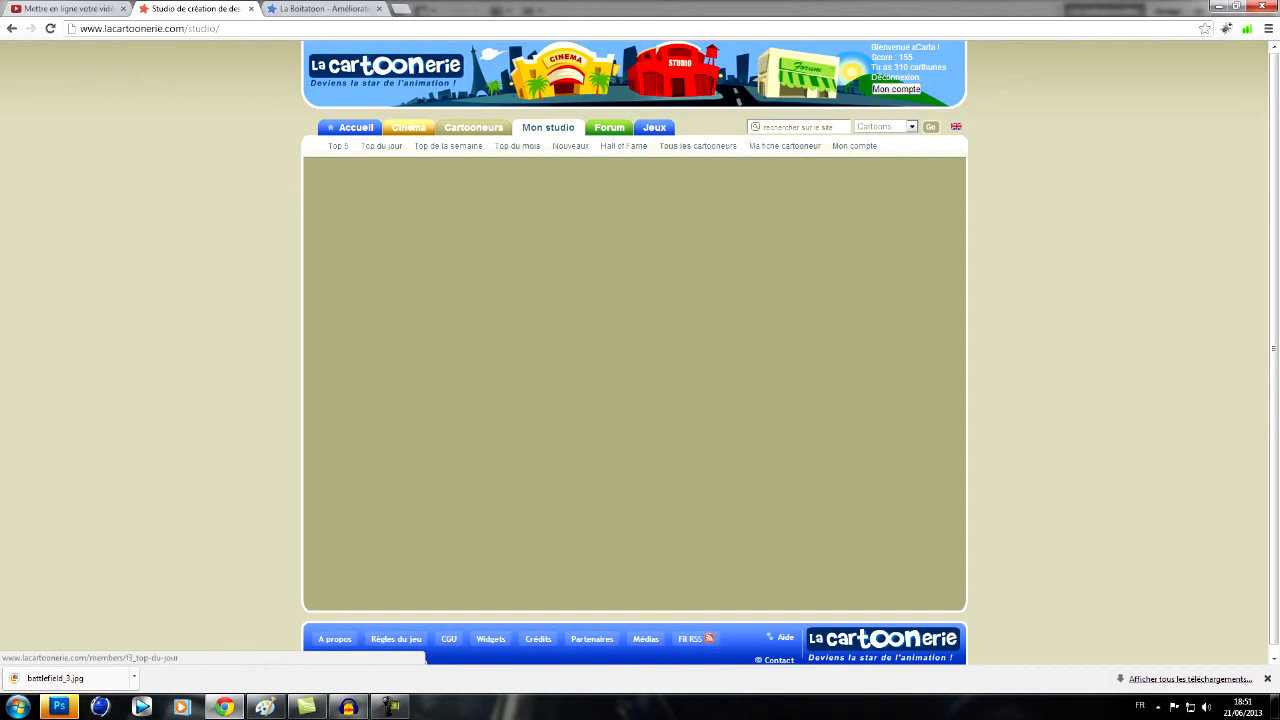
pyautogui.click(352, 127)
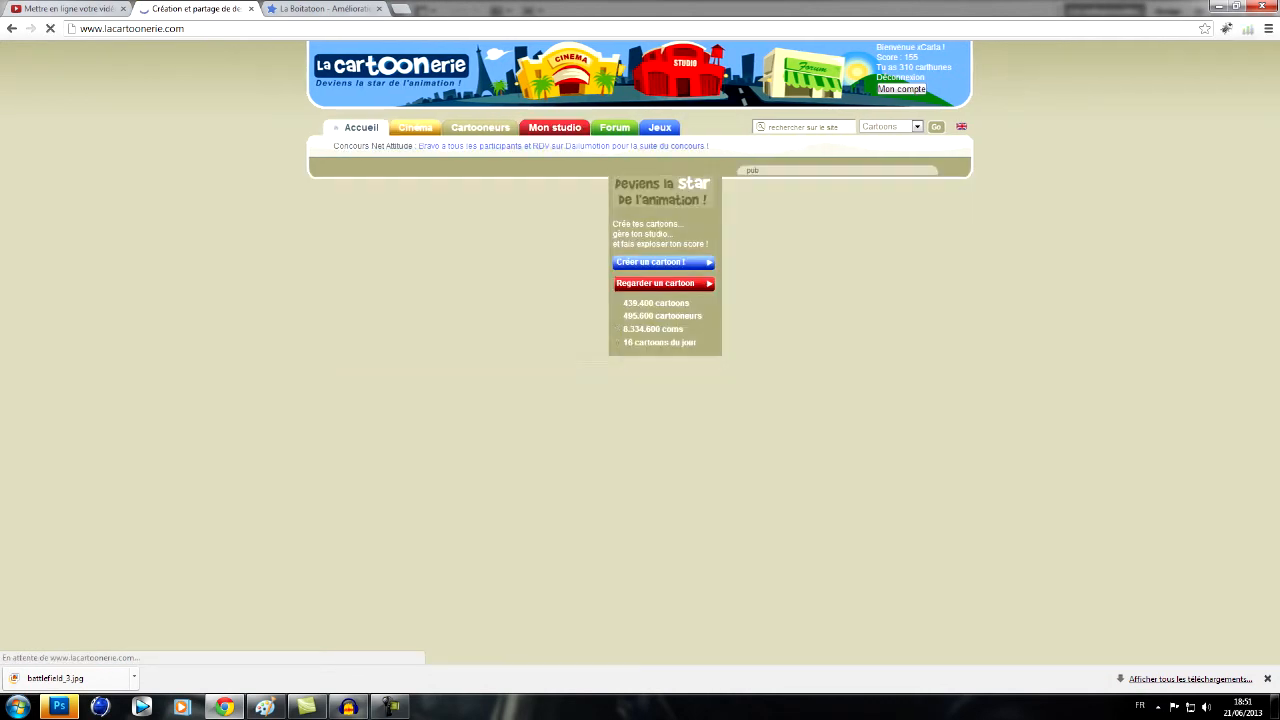
pyautogui.click(680, 84)
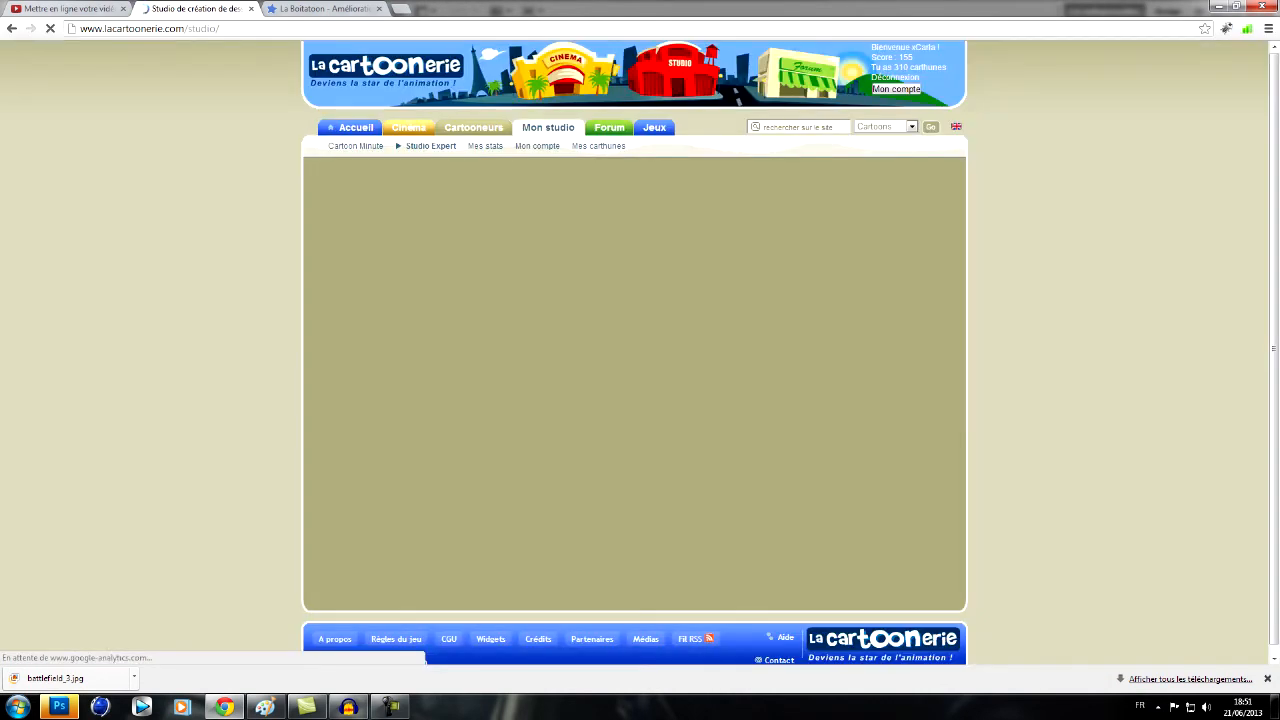
pyautogui.click(352, 127)
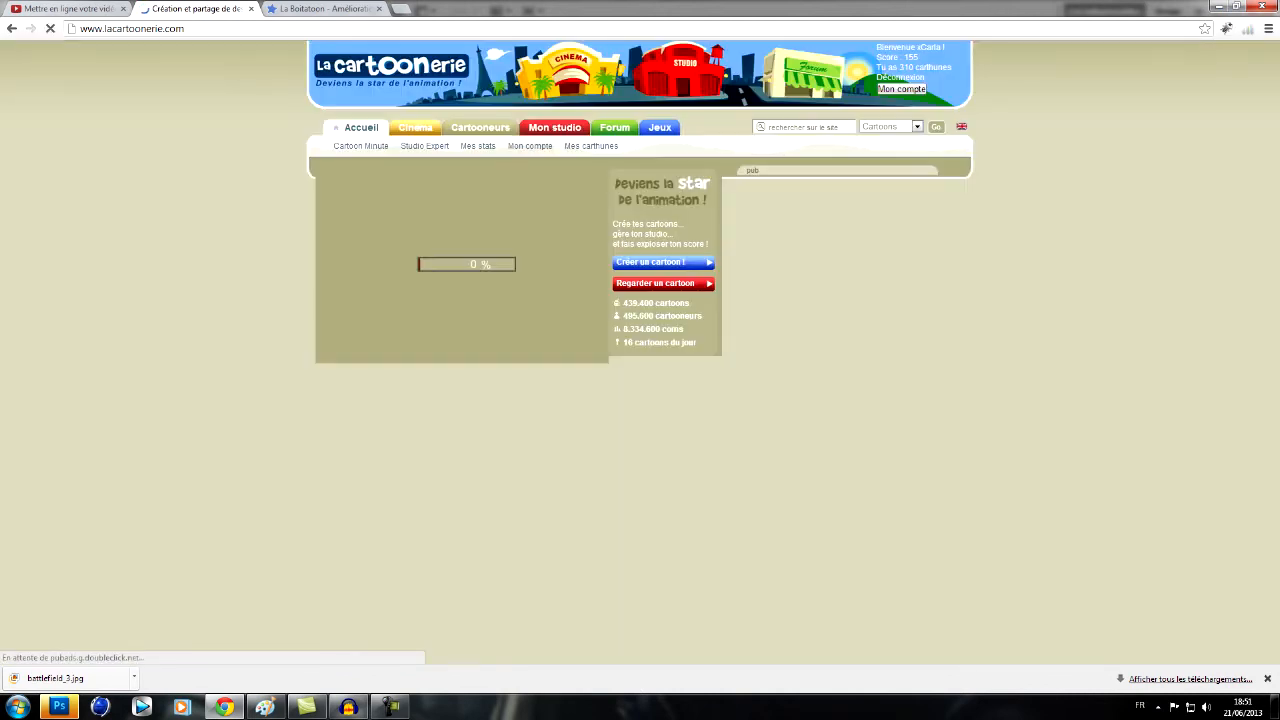
pyautogui.click(548, 127)
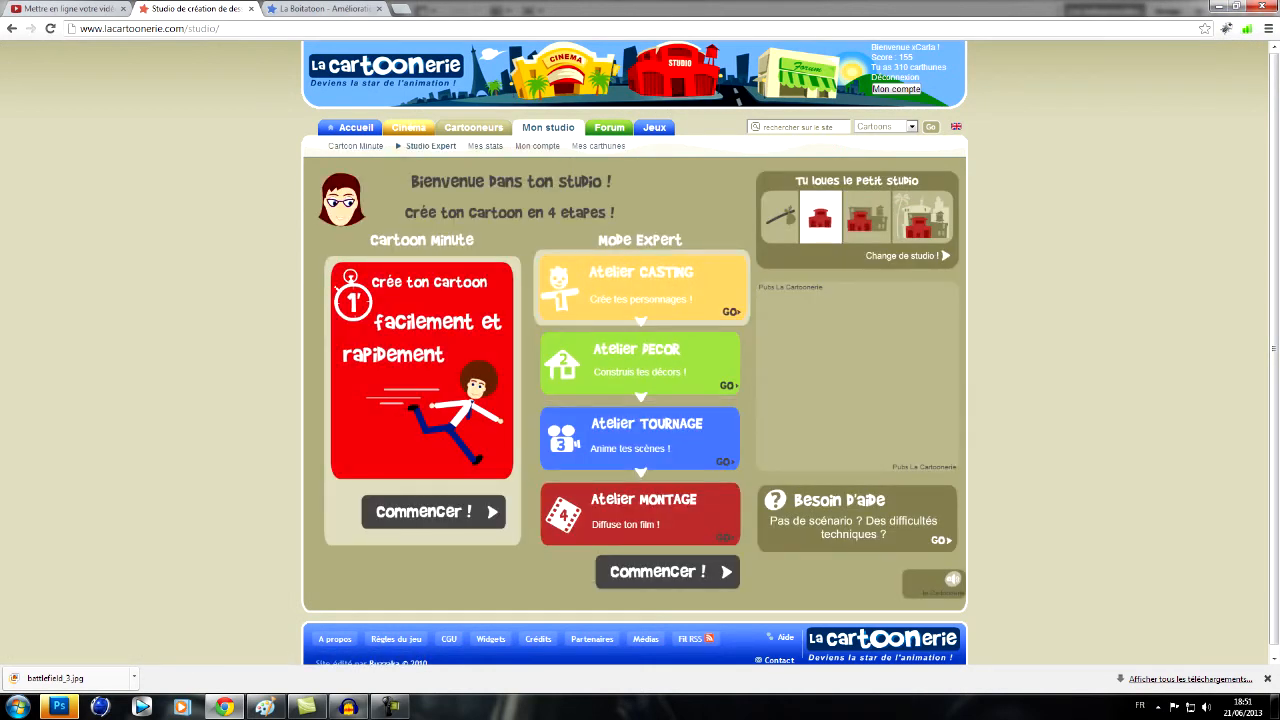
# - Open Atelier Casting and start a new character from the blonde girl base
pyautogui.click(641, 288)
pyautogui.click(412, 181)
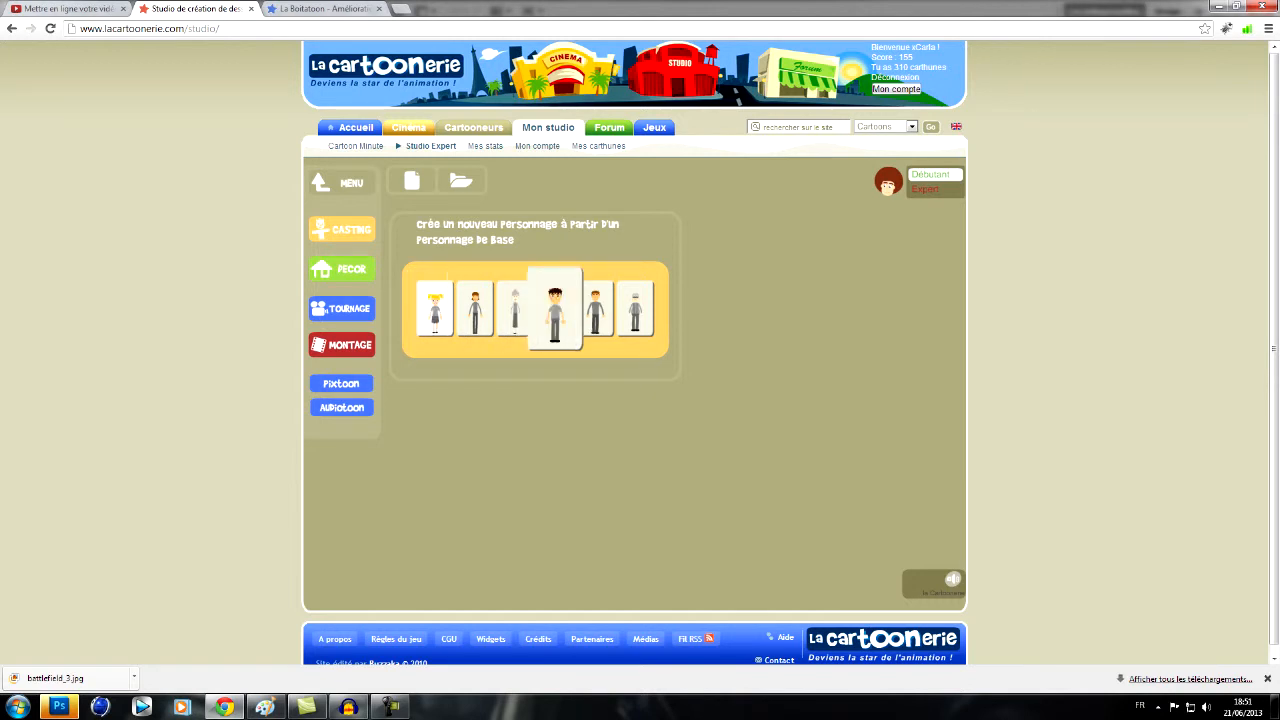
pyautogui.click(434, 310)
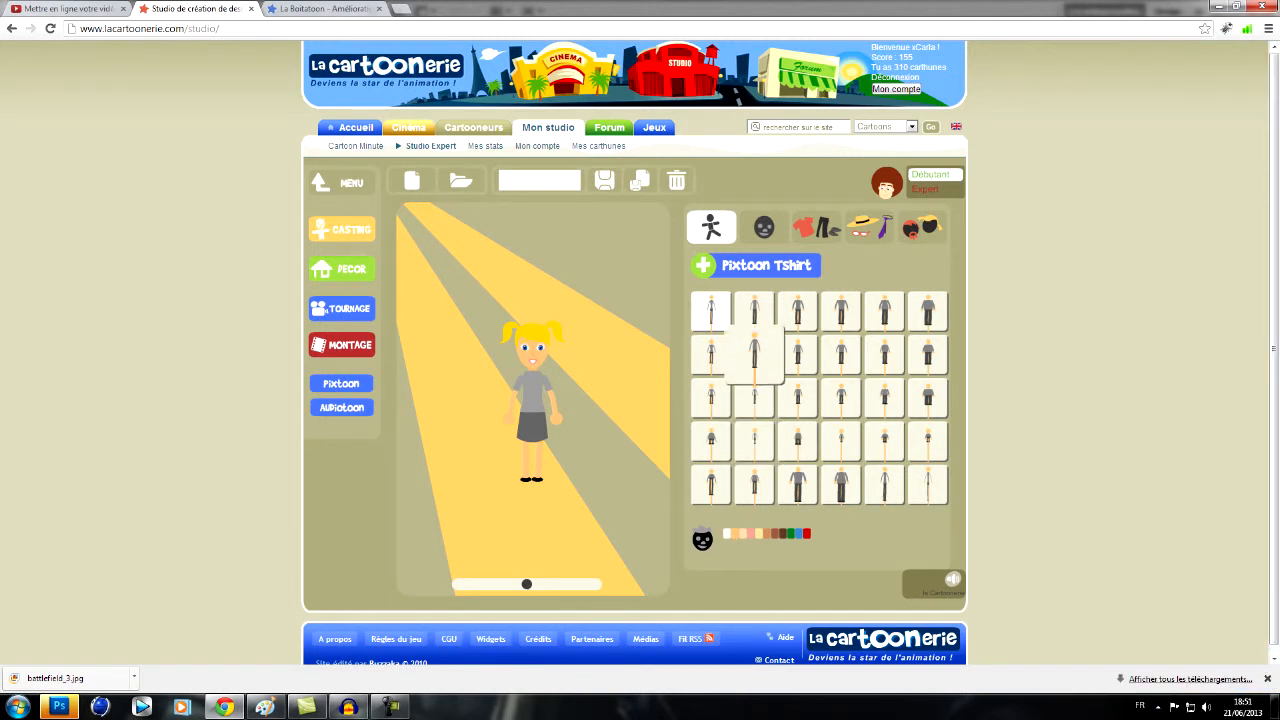
# - Try several body shapes on the girl and settle on the slim build second in the second row
pyautogui.click(755, 355)
pyautogui.click(711, 355)
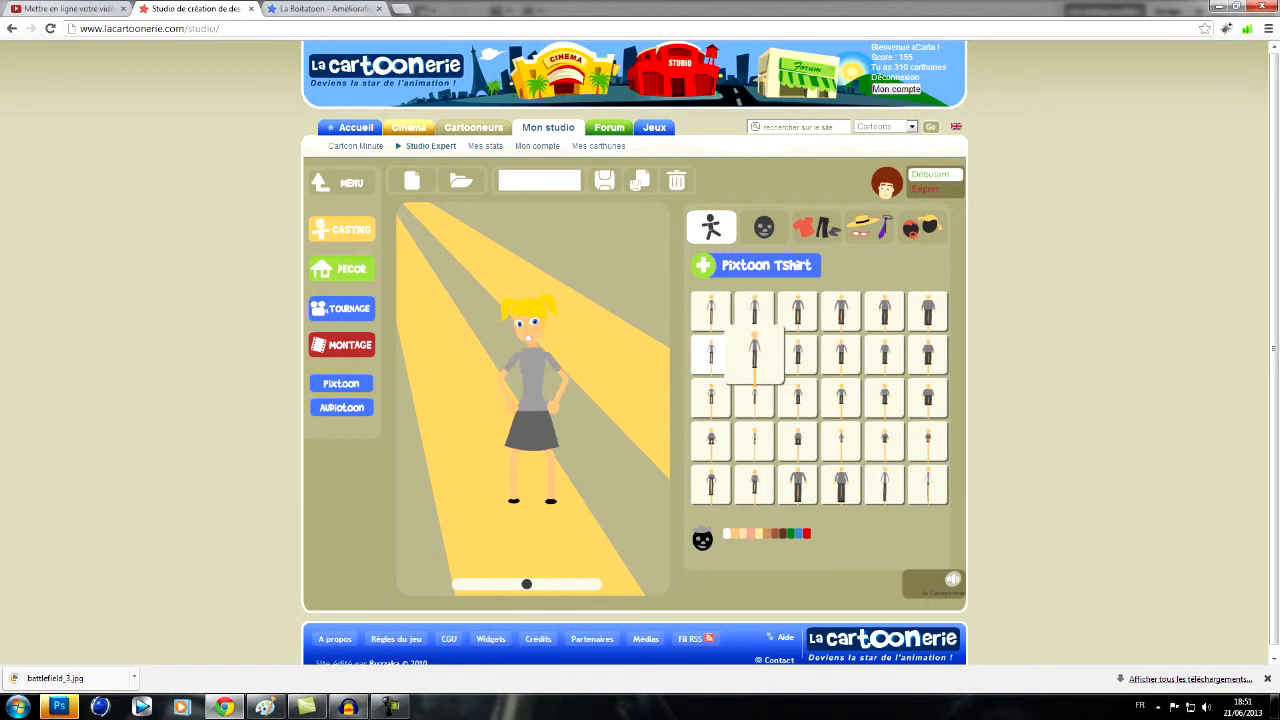
pyautogui.click(798, 312)
pyautogui.click(798, 355)
pyautogui.click(798, 398)
pyautogui.click(755, 398)
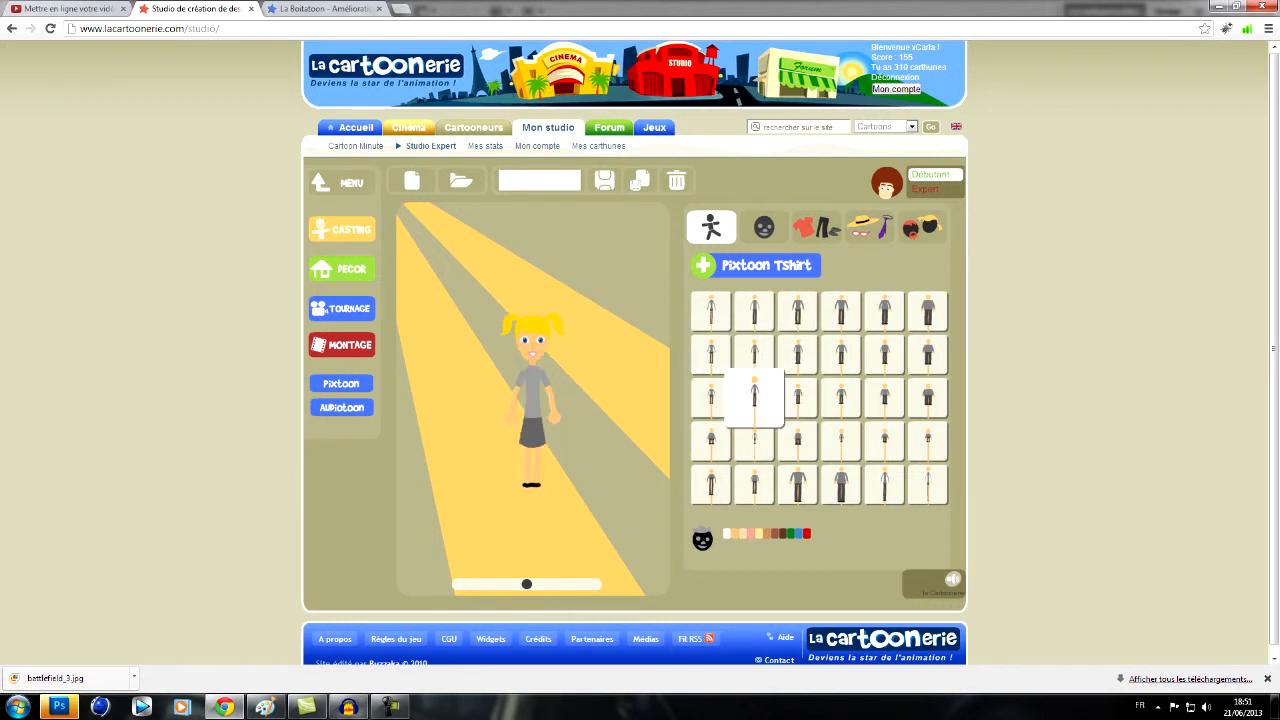
pyautogui.click(755, 441)
pyautogui.click(841, 441)
pyautogui.click(755, 441)
pyautogui.click(755, 355)
pyautogui.click(711, 312)
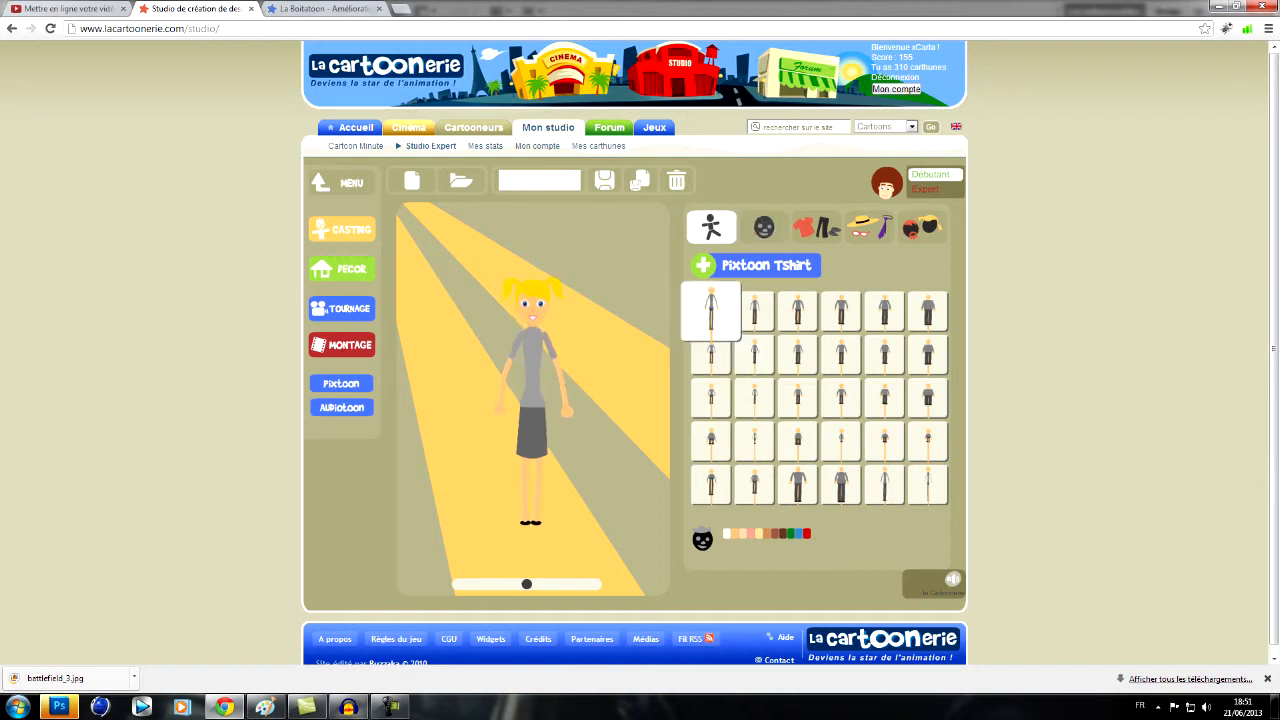
pyautogui.click(755, 355)
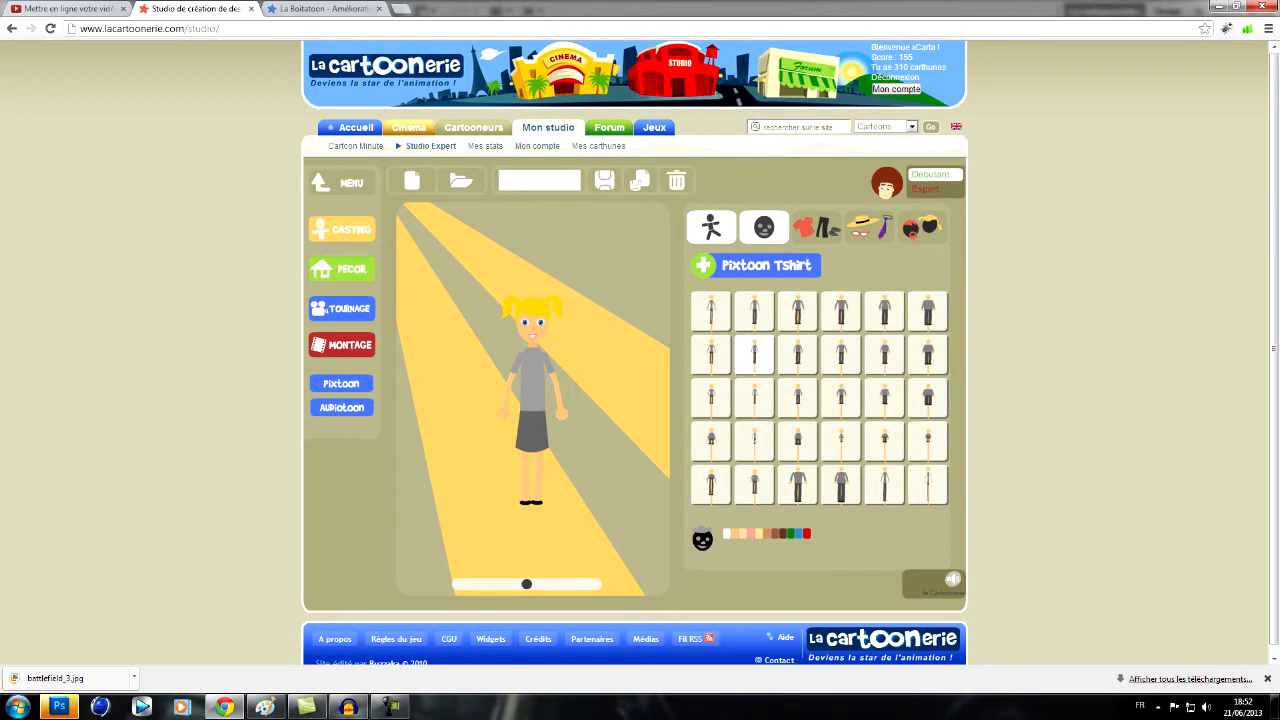
# - Give the character brown eyes and a dark red outfit with a thin-strapped top
pyautogui.click(763, 227)
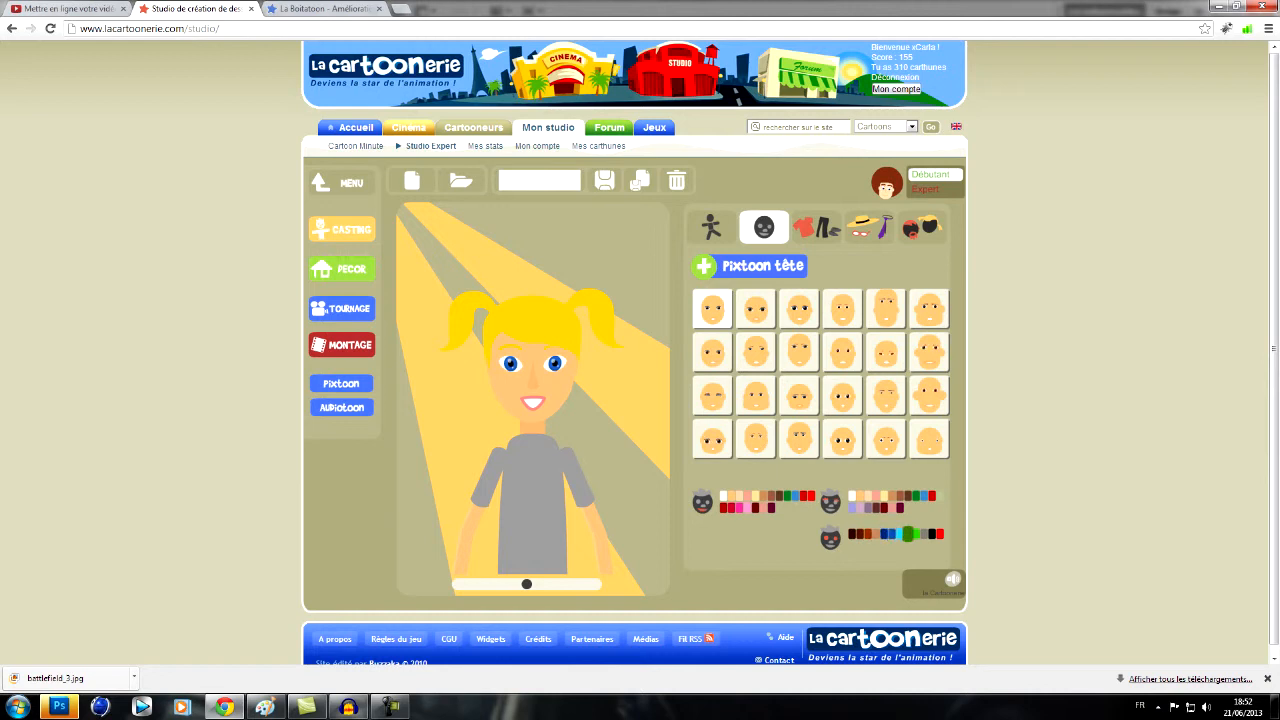
pyautogui.click(866, 534)
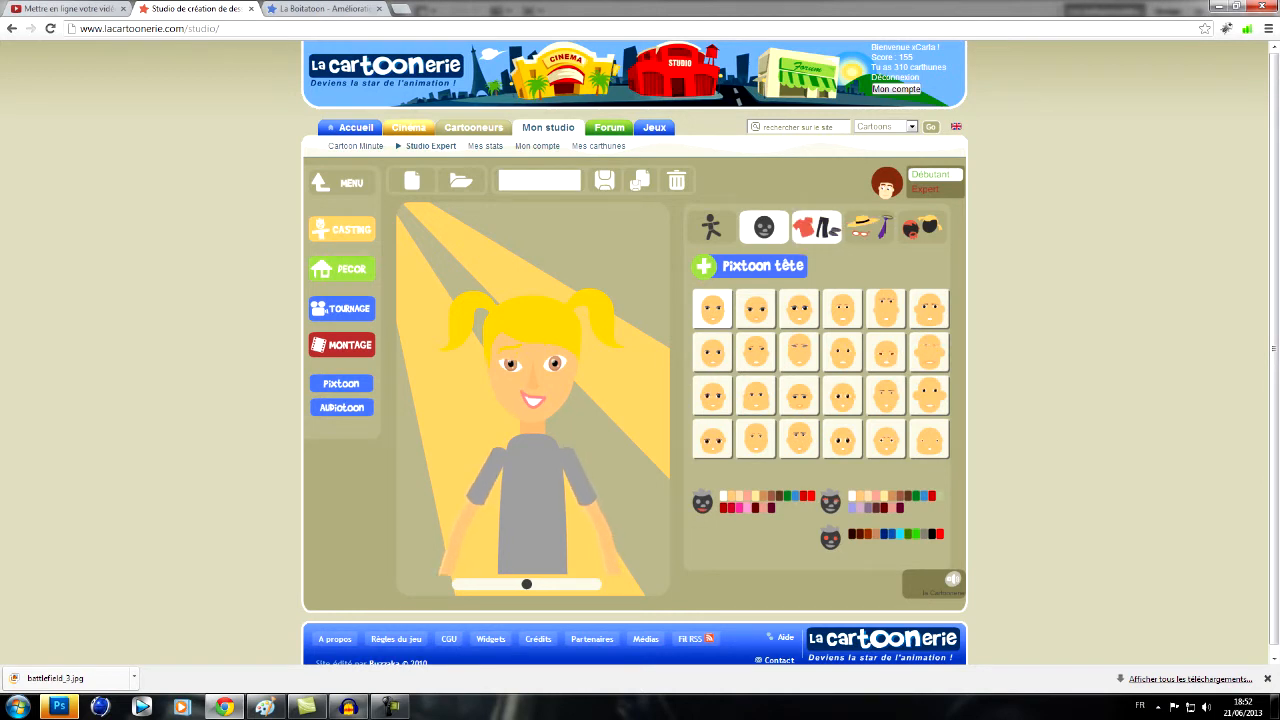
pyautogui.click(816, 226)
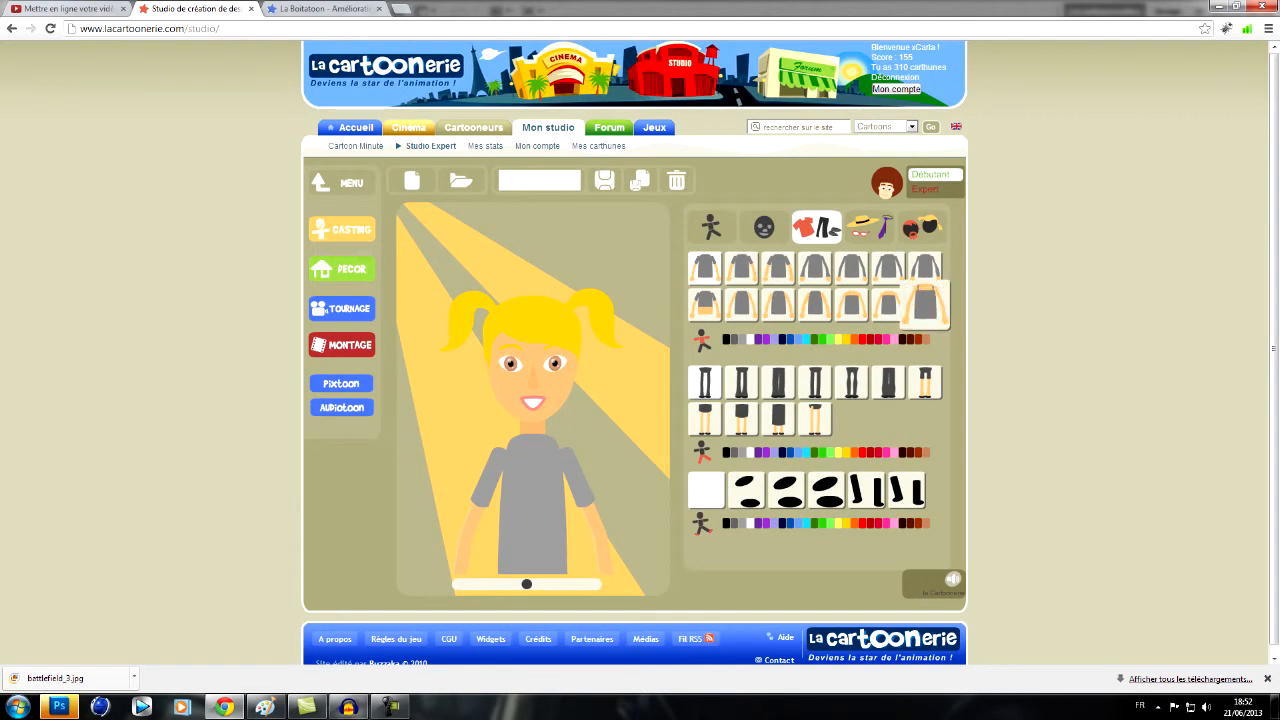
pyautogui.click(925, 305)
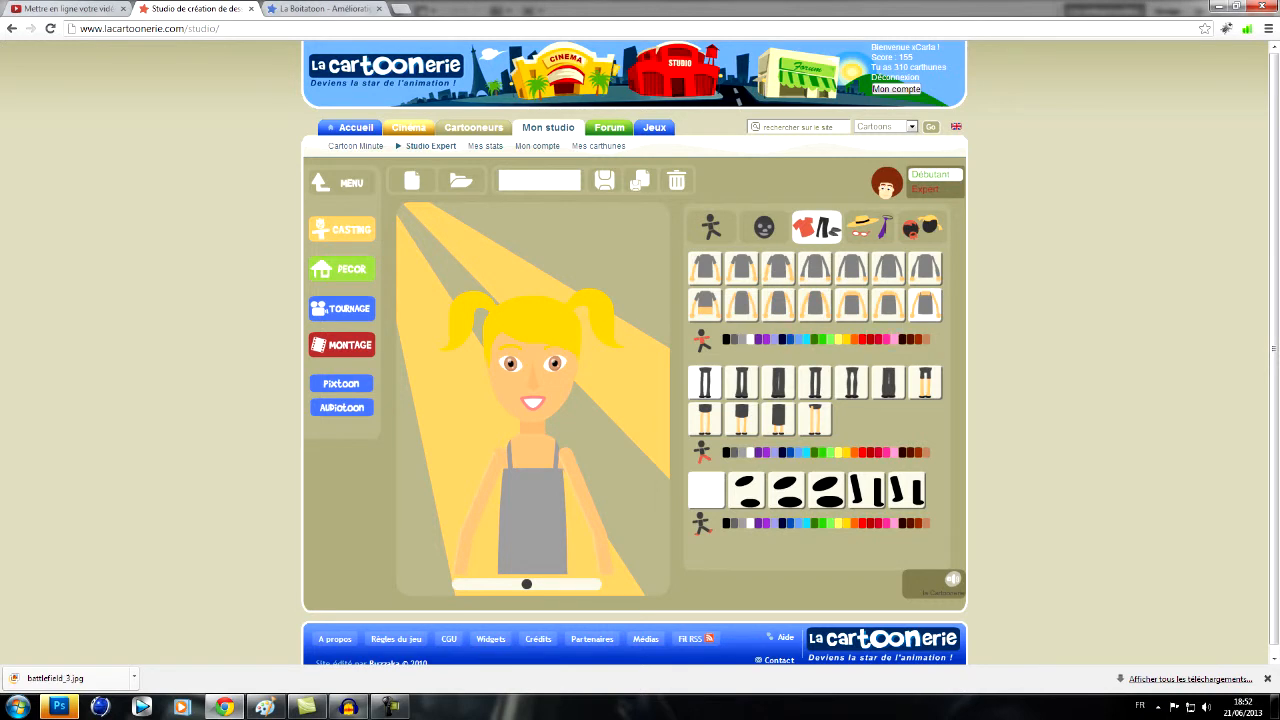
pyautogui.click(871, 339)
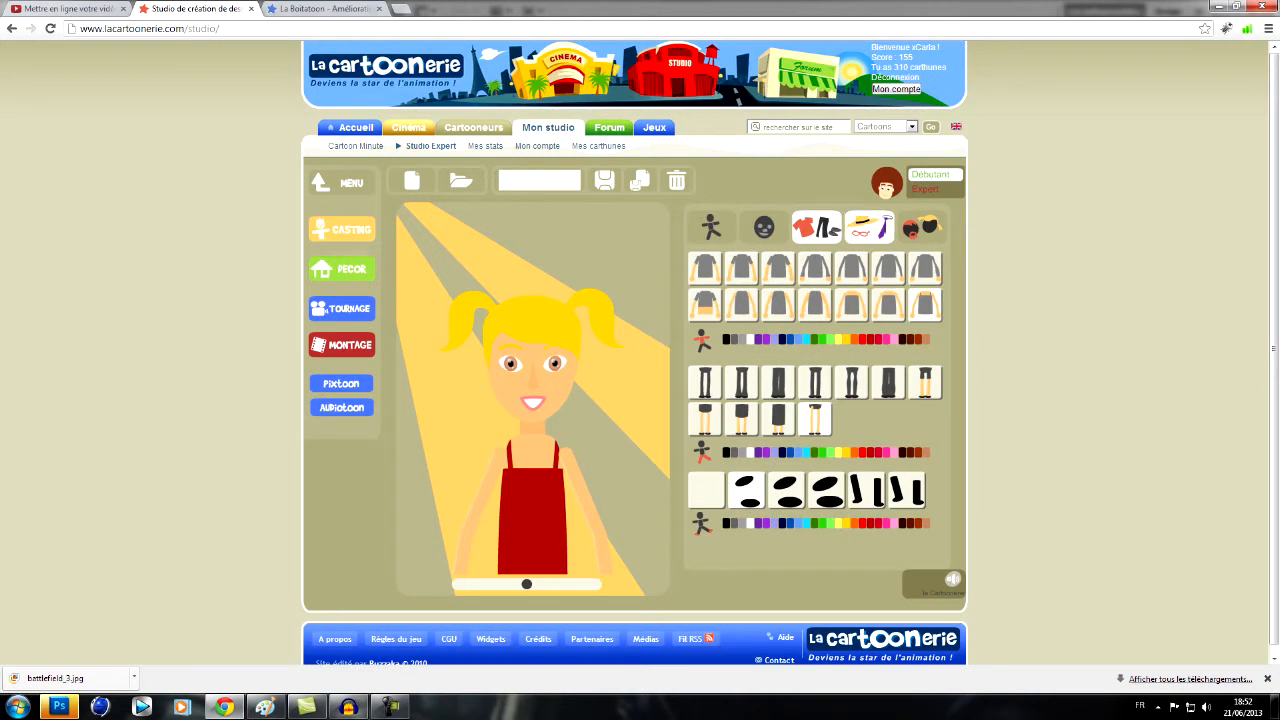
# - Add a black bead necklace and change the hair to a long style in light yellow
pyautogui.click(866, 226)
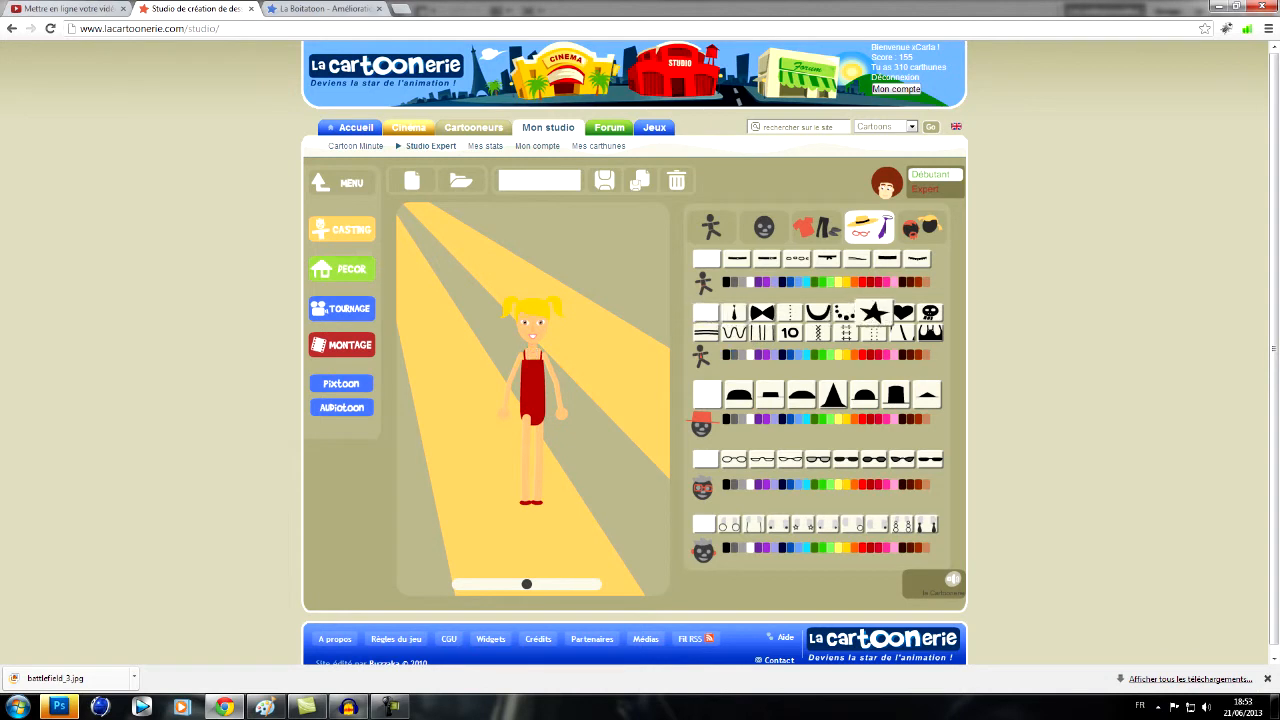
pyautogui.click(846, 312)
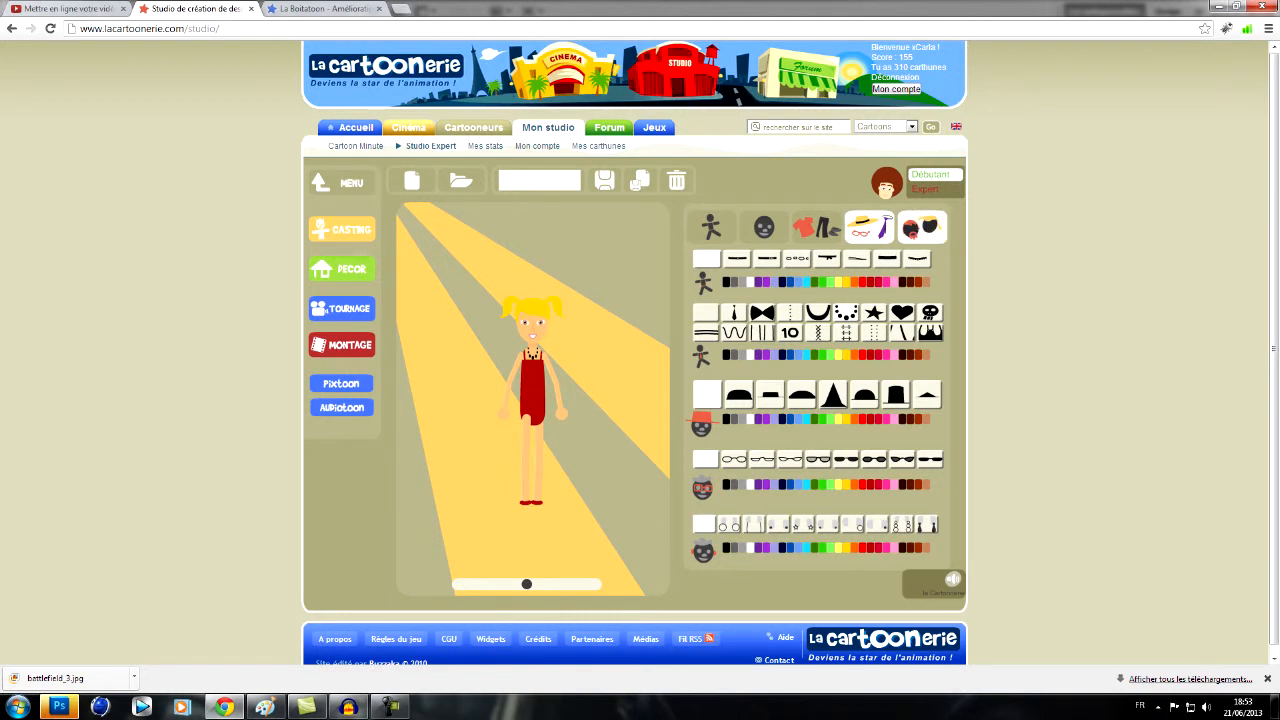
pyautogui.click(921, 227)
pyautogui.click(751, 447)
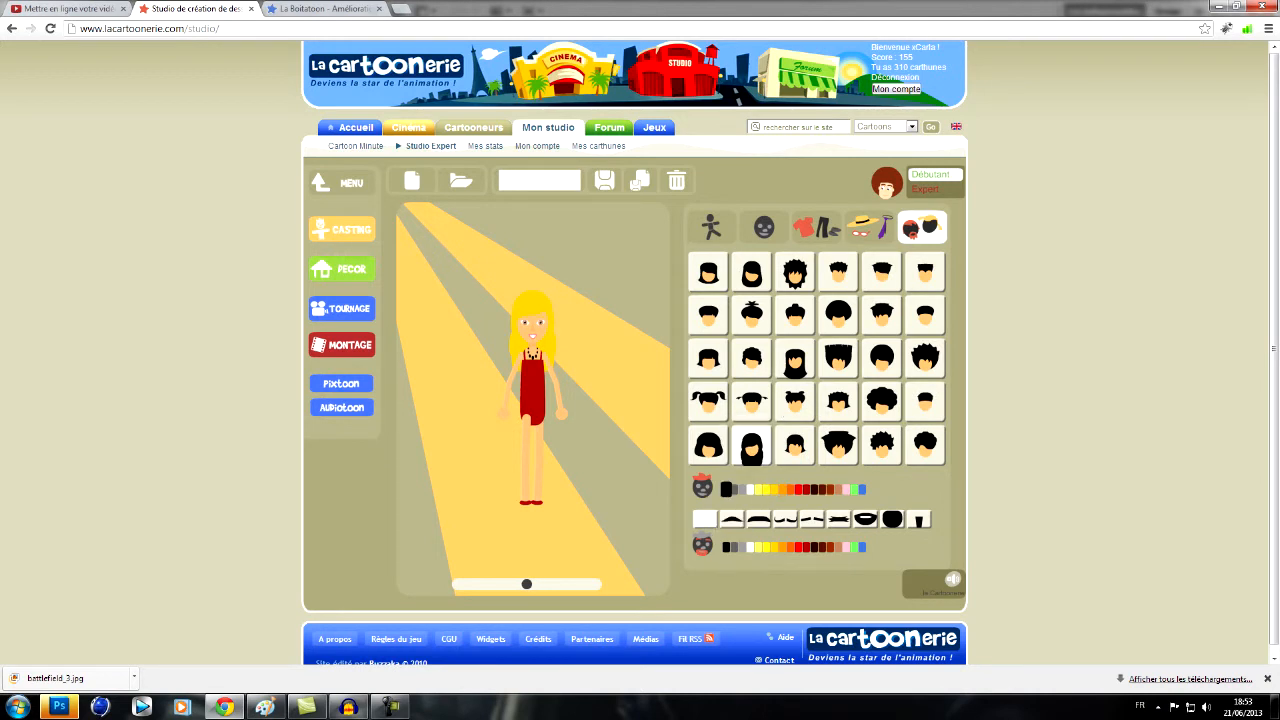
pyautogui.click(726, 489)
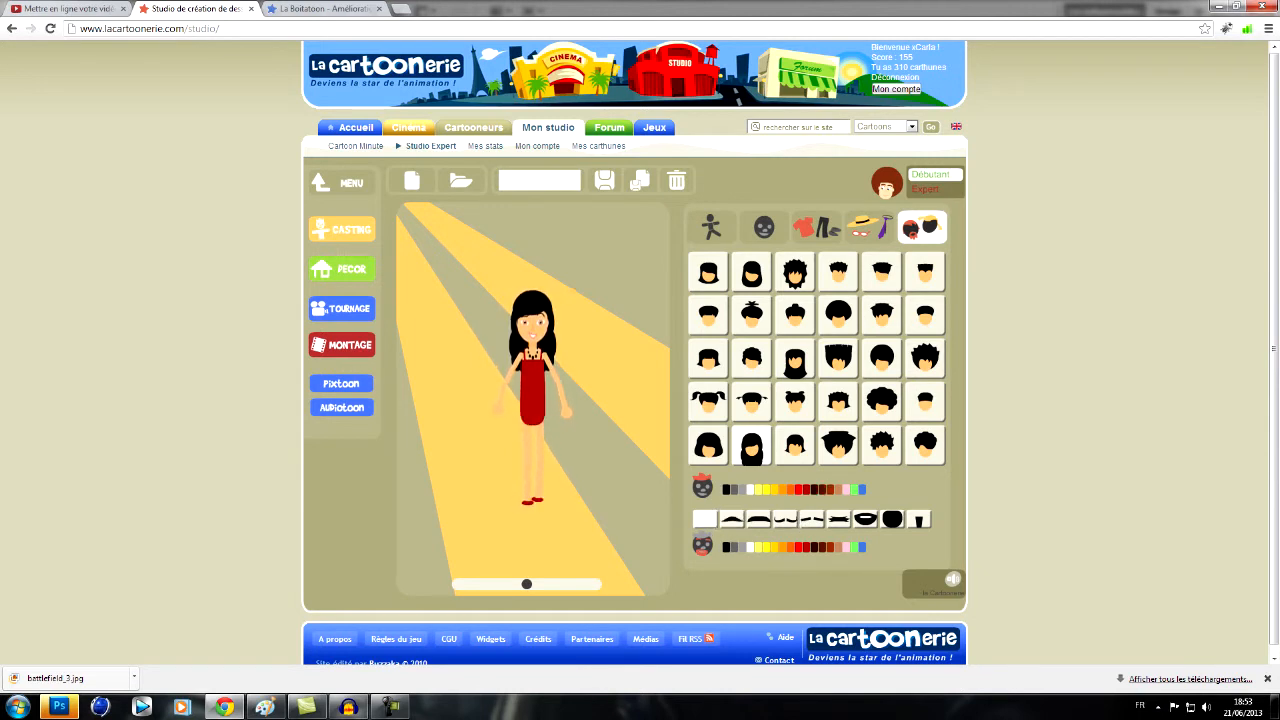
pyautogui.click(750, 489)
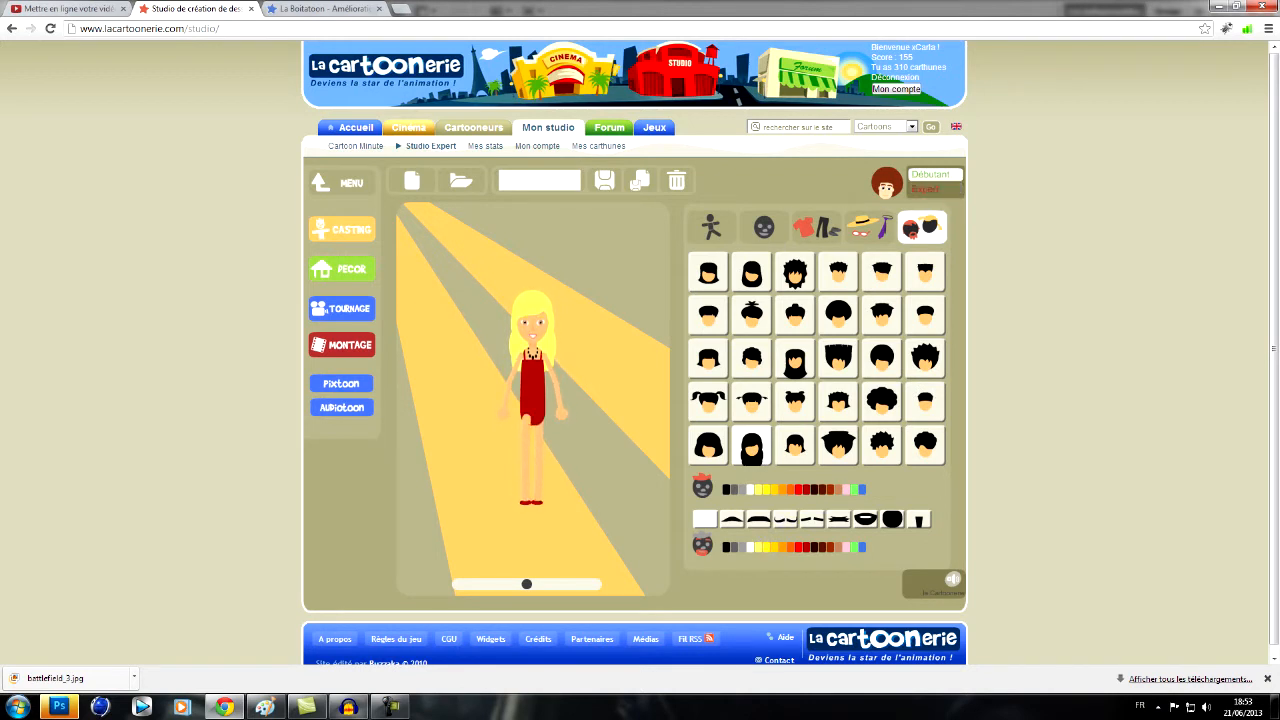
# - Switch the editor to Expert mode, reduce the torso width (largeur) to its minimum and thin the arms
pyautogui.click(935, 189)
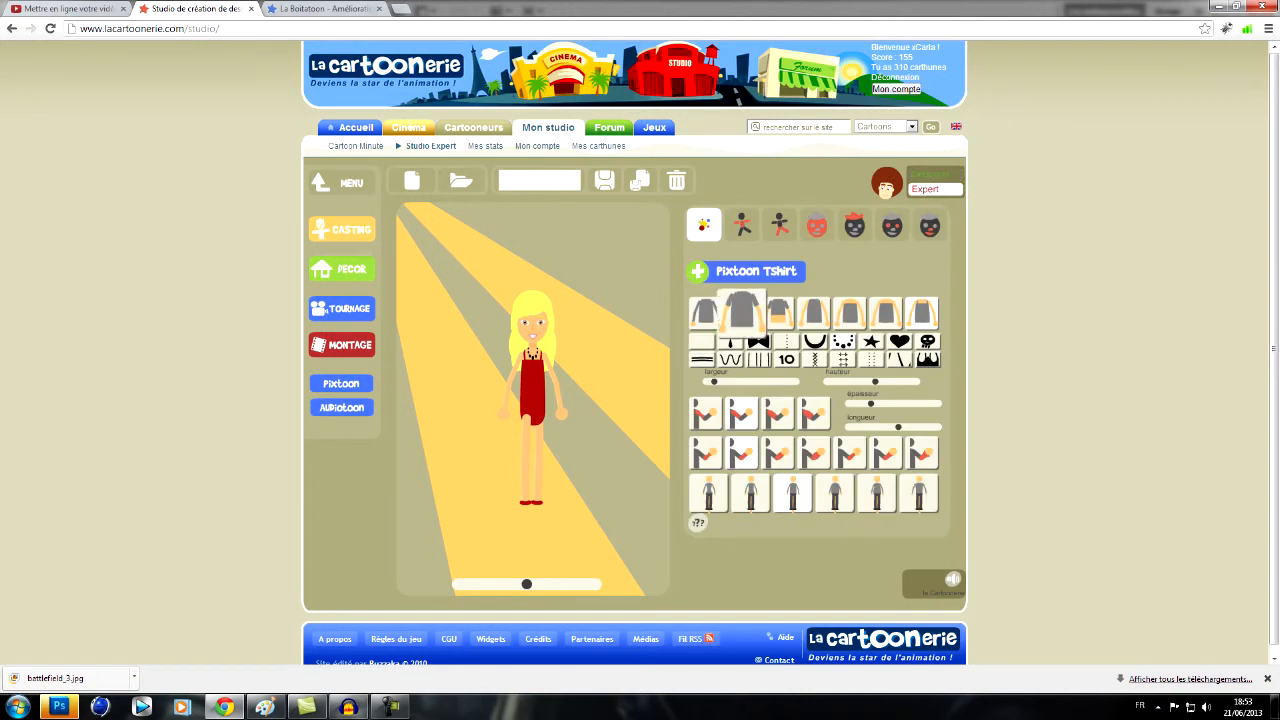
pyautogui.click(704, 224)
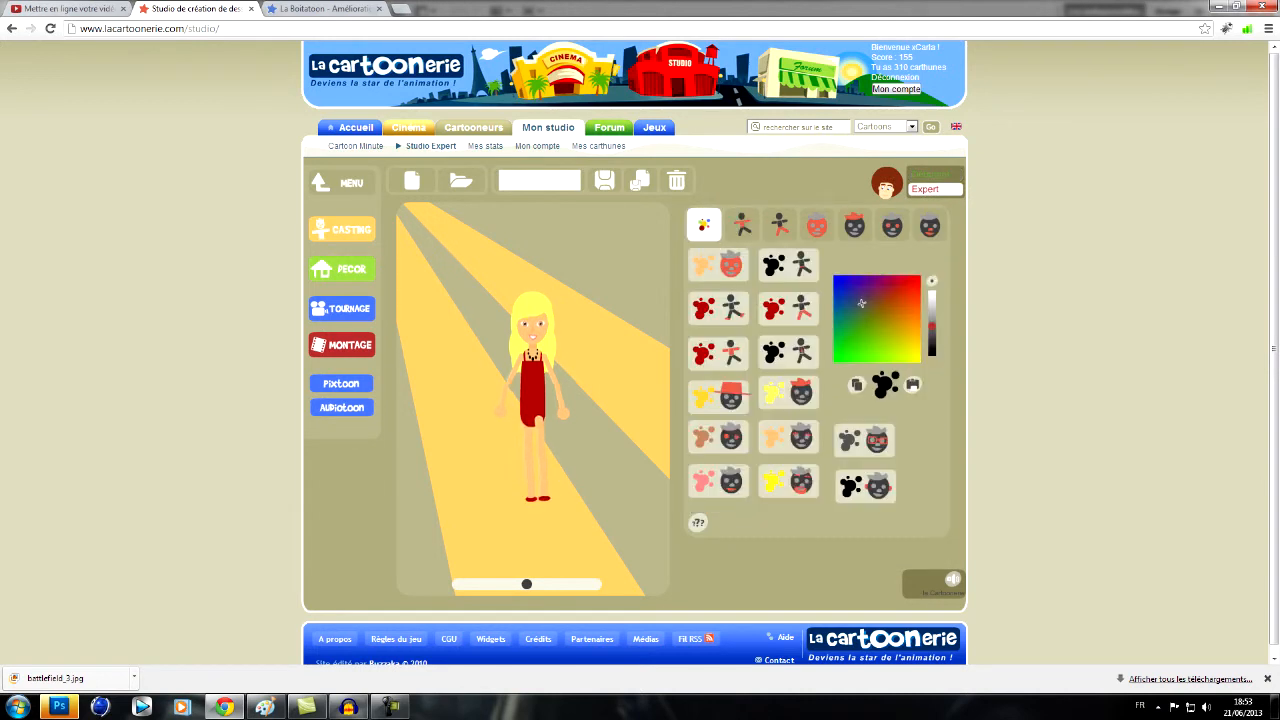
pyautogui.click(742, 224)
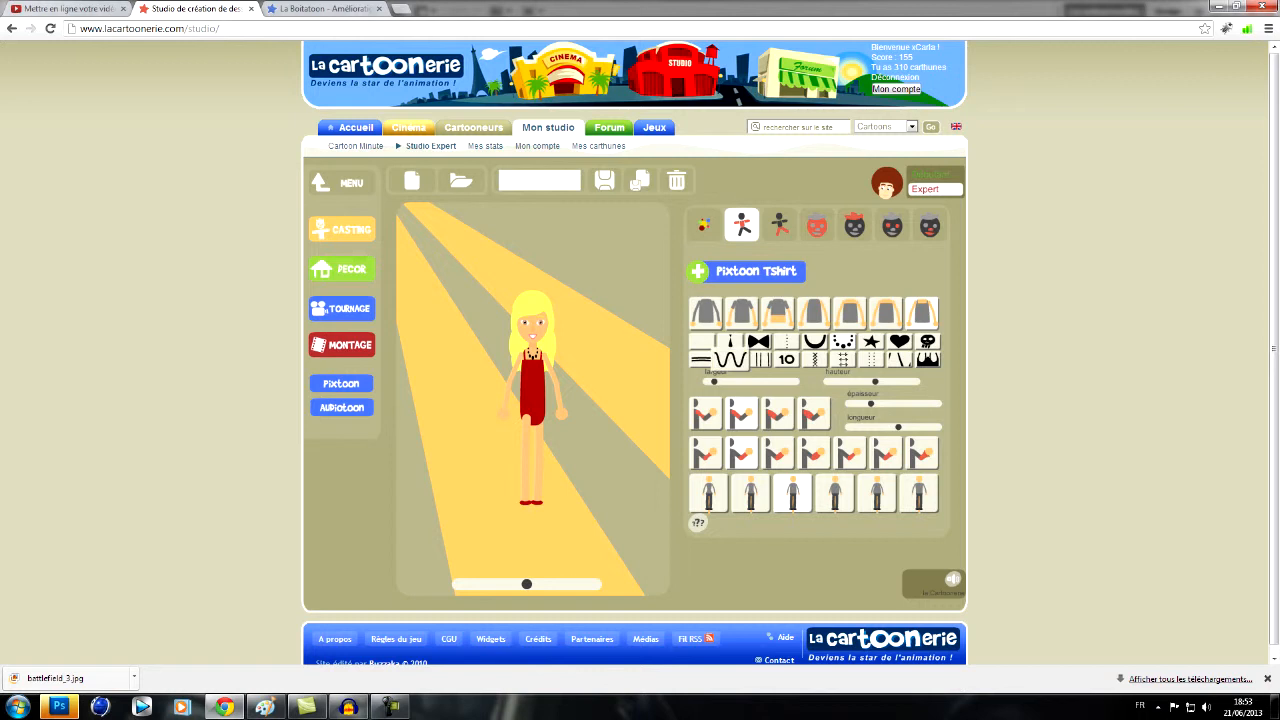
pyautogui.moveTo(714, 382); pyautogui.dragTo(706, 382)
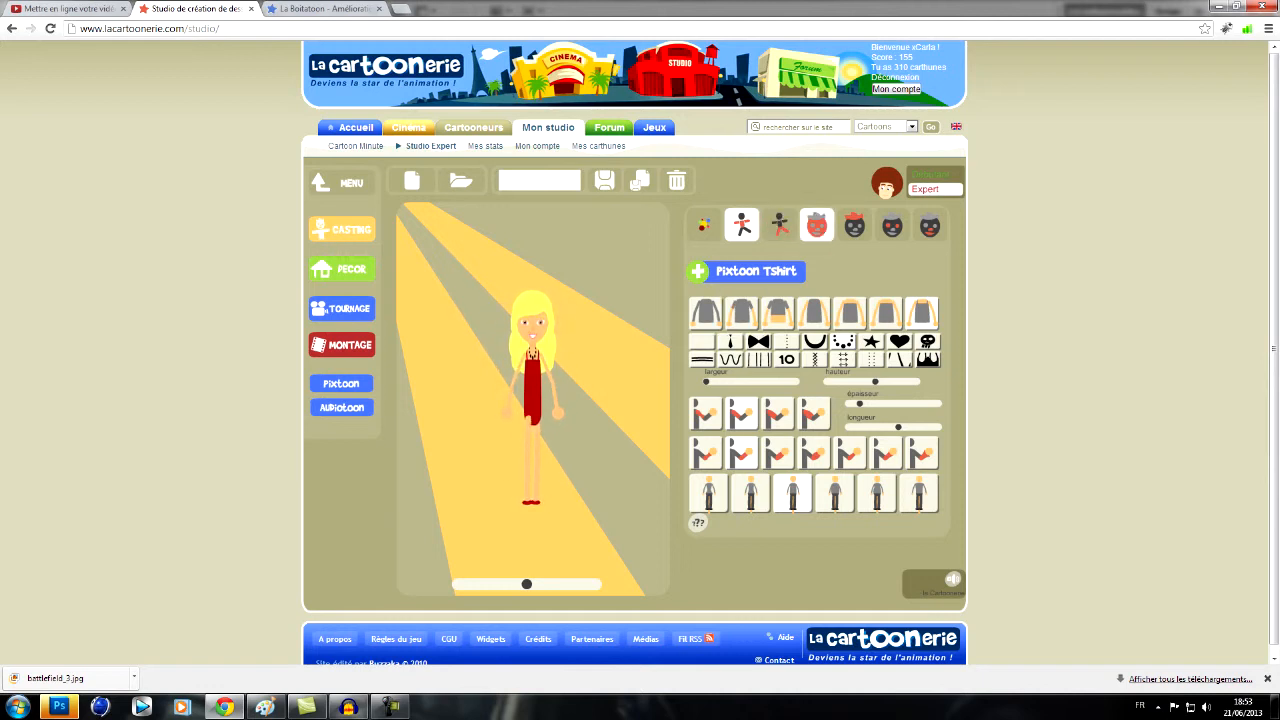
# - Compare the hair options offered in Débutant and Expert modes, finishing on the Expert ones
pyautogui.click(854, 224)
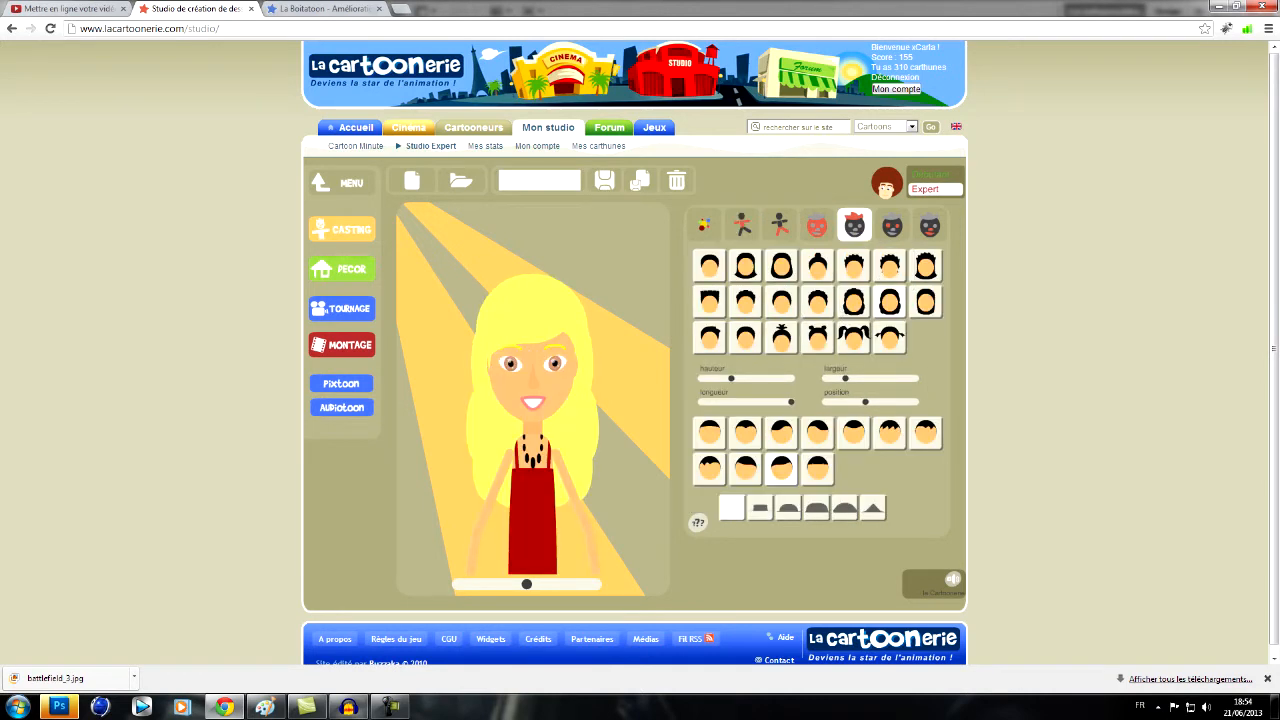
pyautogui.click(935, 175)
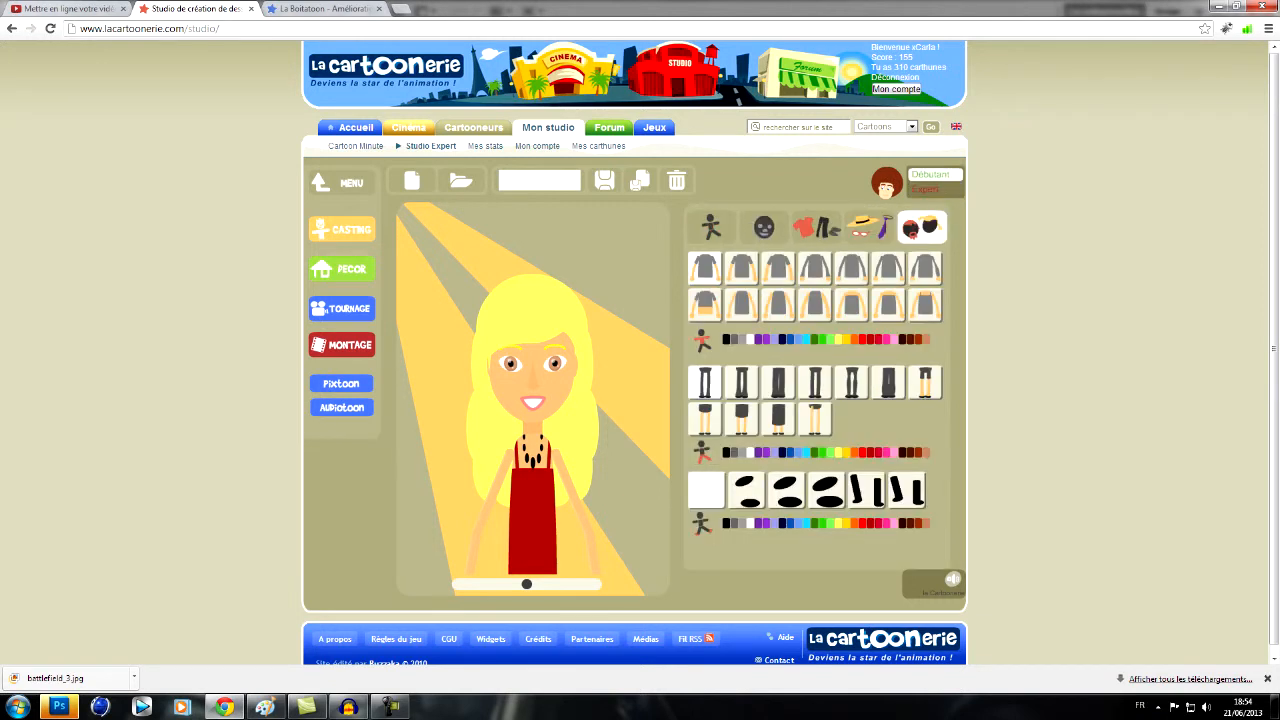
pyautogui.click(922, 227)
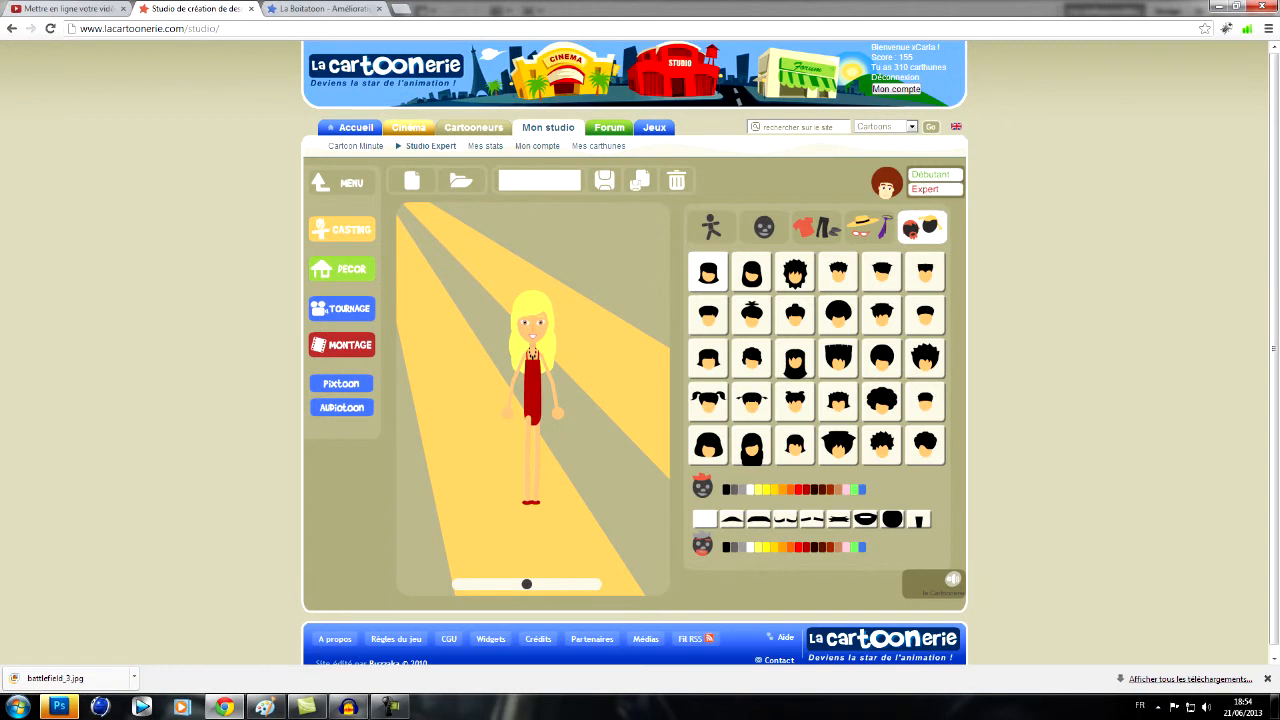
pyautogui.click(935, 189)
pyautogui.click(854, 225)
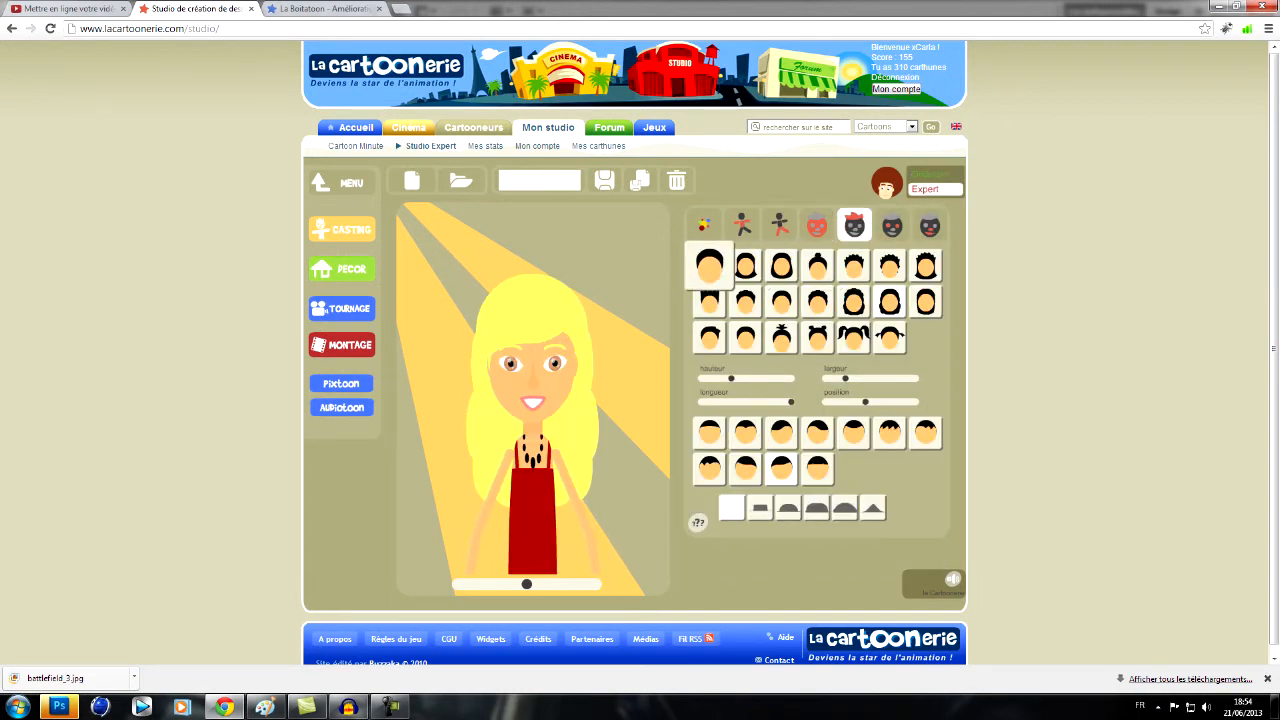
# - Try different Expert hairstyles on the character and shorten the hair length (longueur) to a rounded, neck-length cut
pyautogui.click(709, 265)
pyautogui.moveTo(791, 401); pyautogui.dragTo(755, 401)
pyautogui.moveTo(743, 402); pyautogui.dragTo(749, 402)
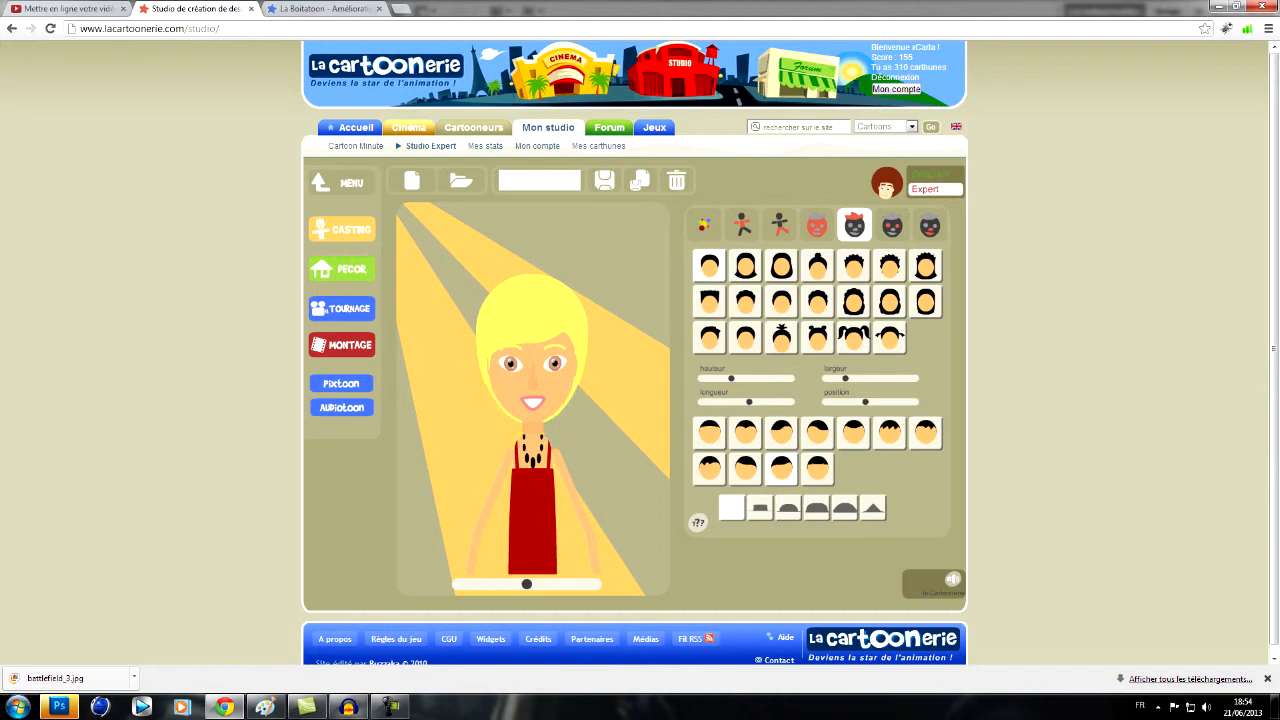
pyautogui.moveTo(526, 584)
pyautogui.mouseDown()
pyautogui.moveTo(571, 584)
pyautogui.moveTo(526, 584)
pyautogui.mouseUp()
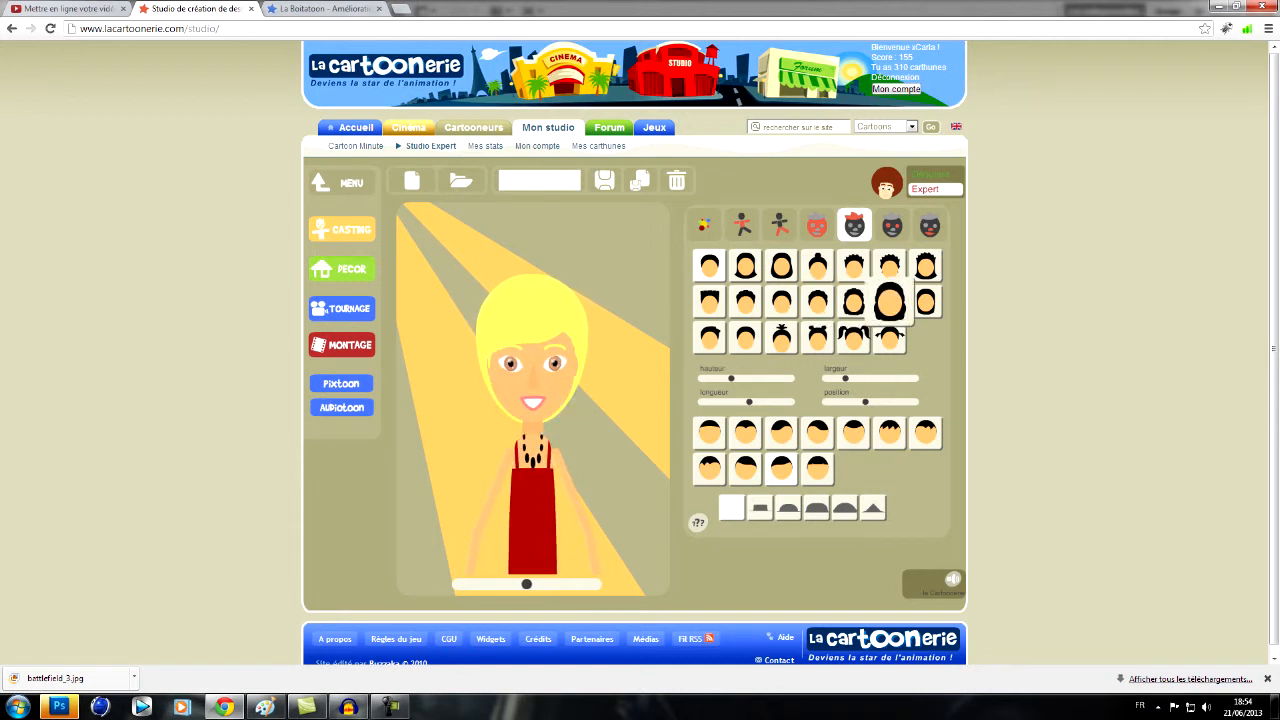
pyautogui.click(889, 301)
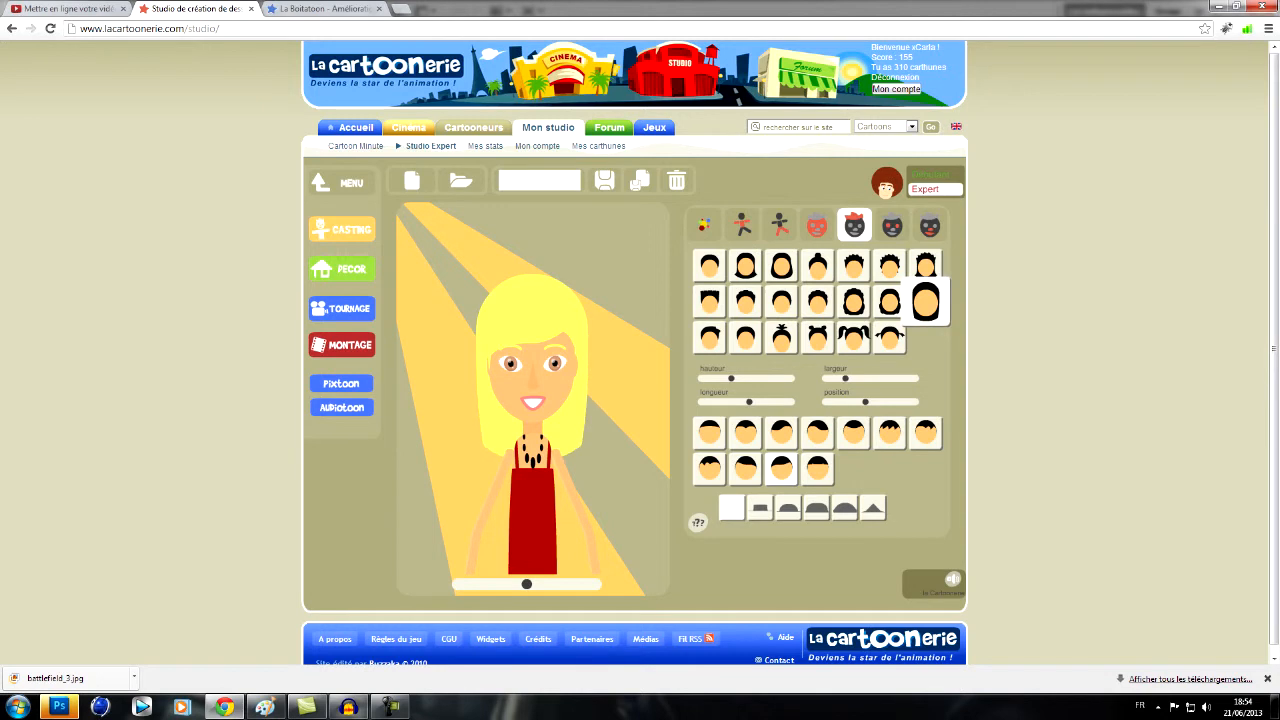
pyautogui.moveTo(749, 402); pyautogui.dragTo(731, 402)
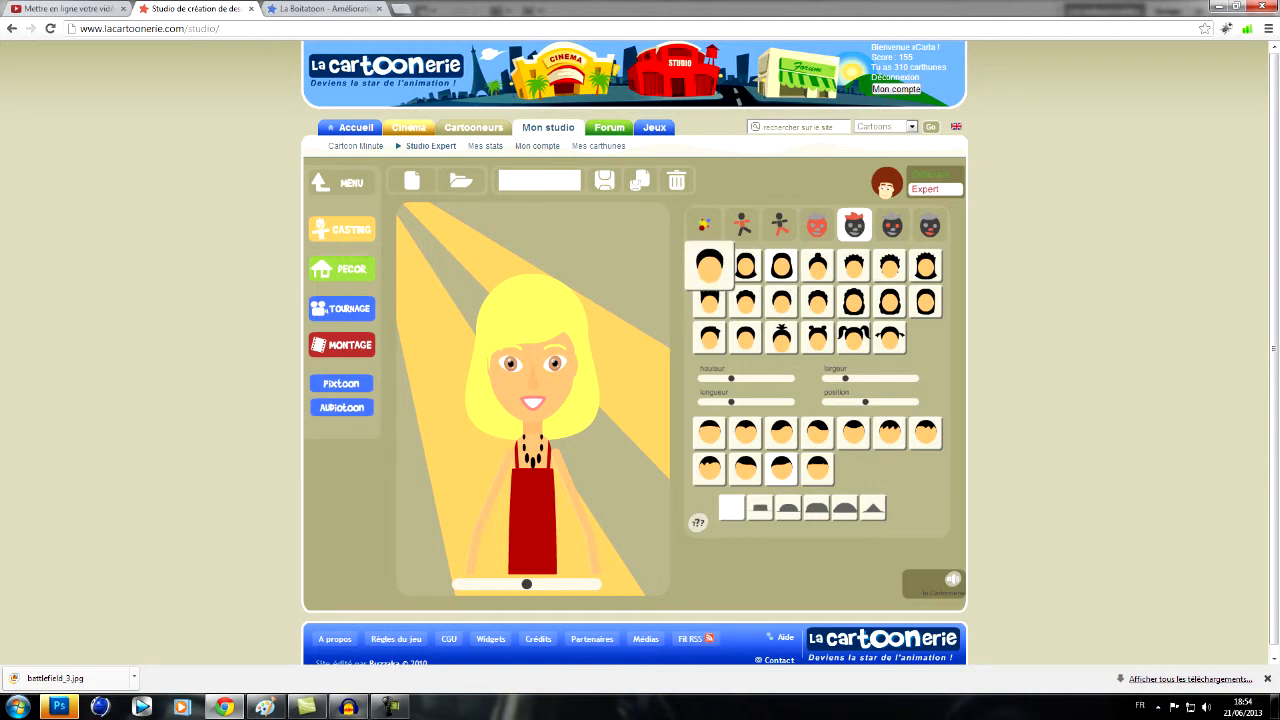
# - Try the short cropped hairstyle on the character and restore the rounded, neck-length cut
pyautogui.click(709, 265)
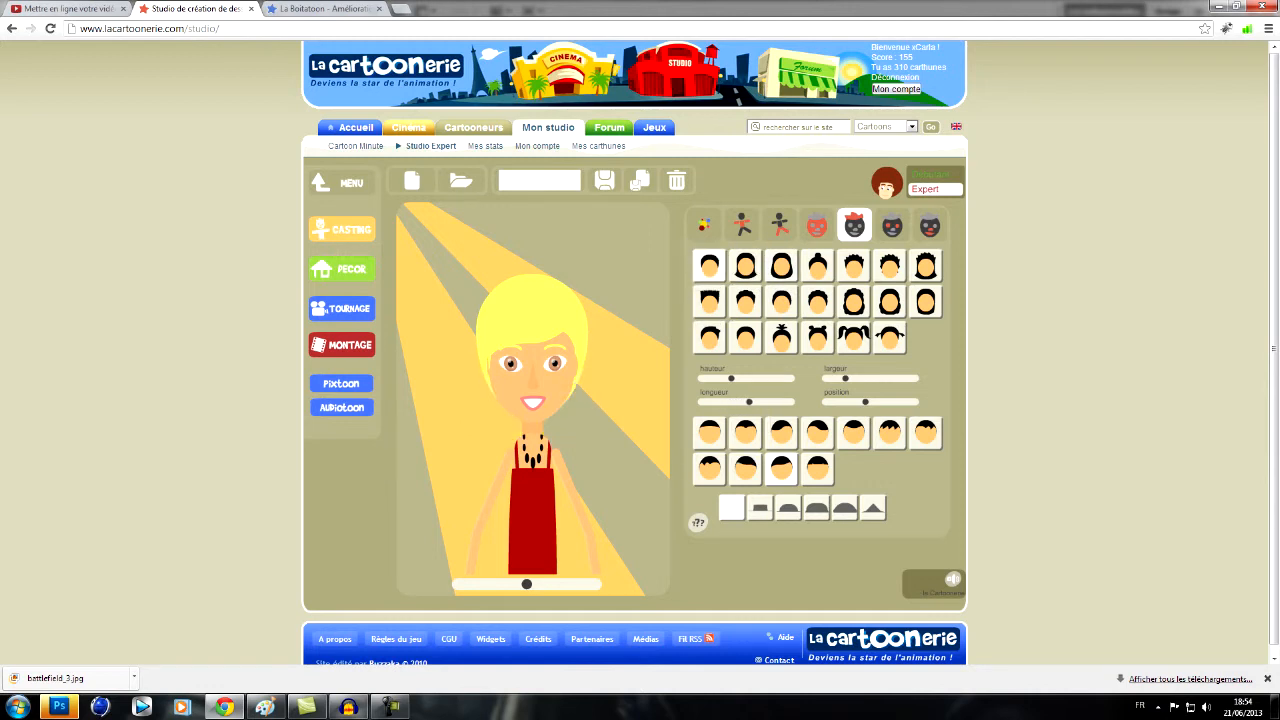
pyautogui.click(745, 265)
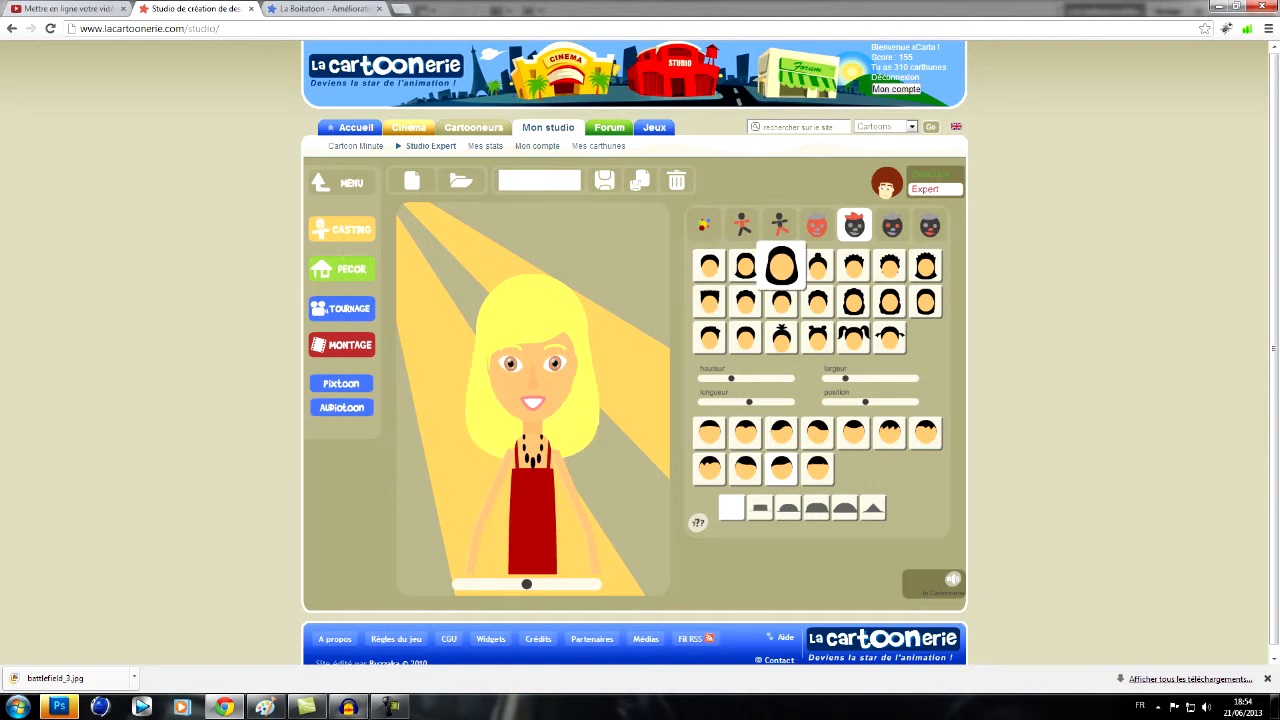
pyautogui.moveTo(749, 402); pyautogui.dragTo(731, 402)
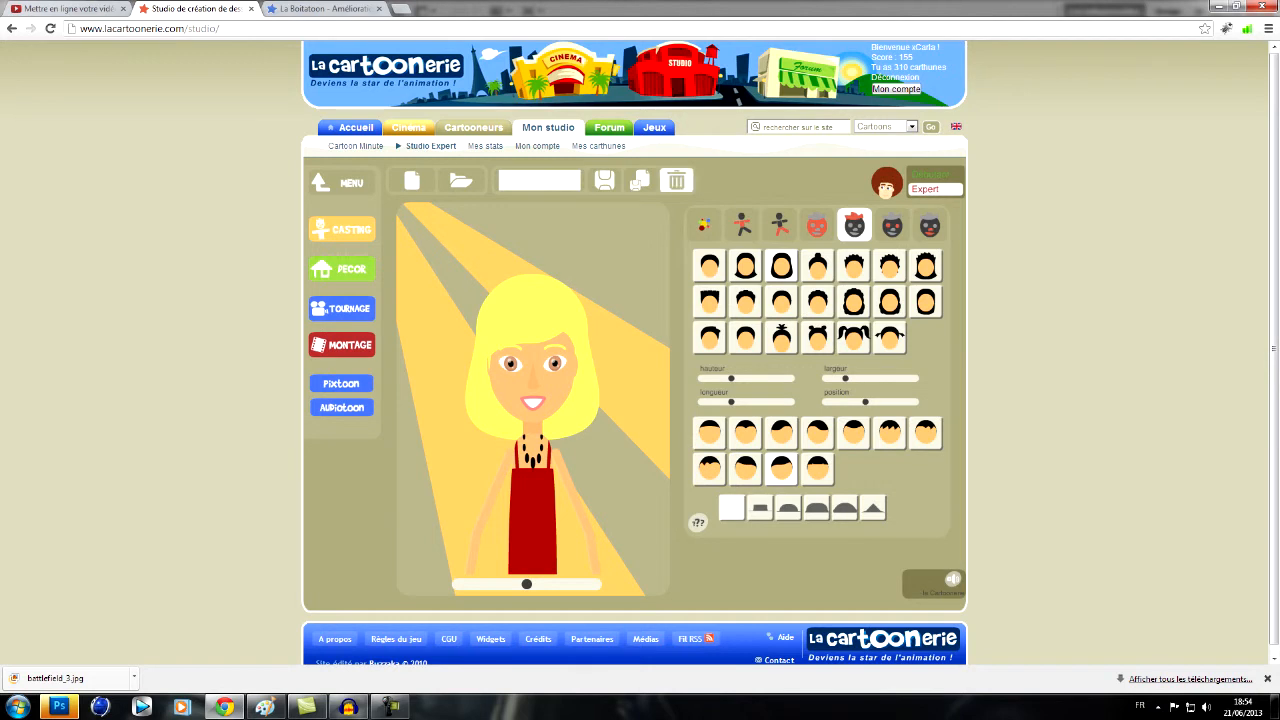
# - Recolour the character's eyes green with the Expert colour settings
pyautogui.click(704, 225)
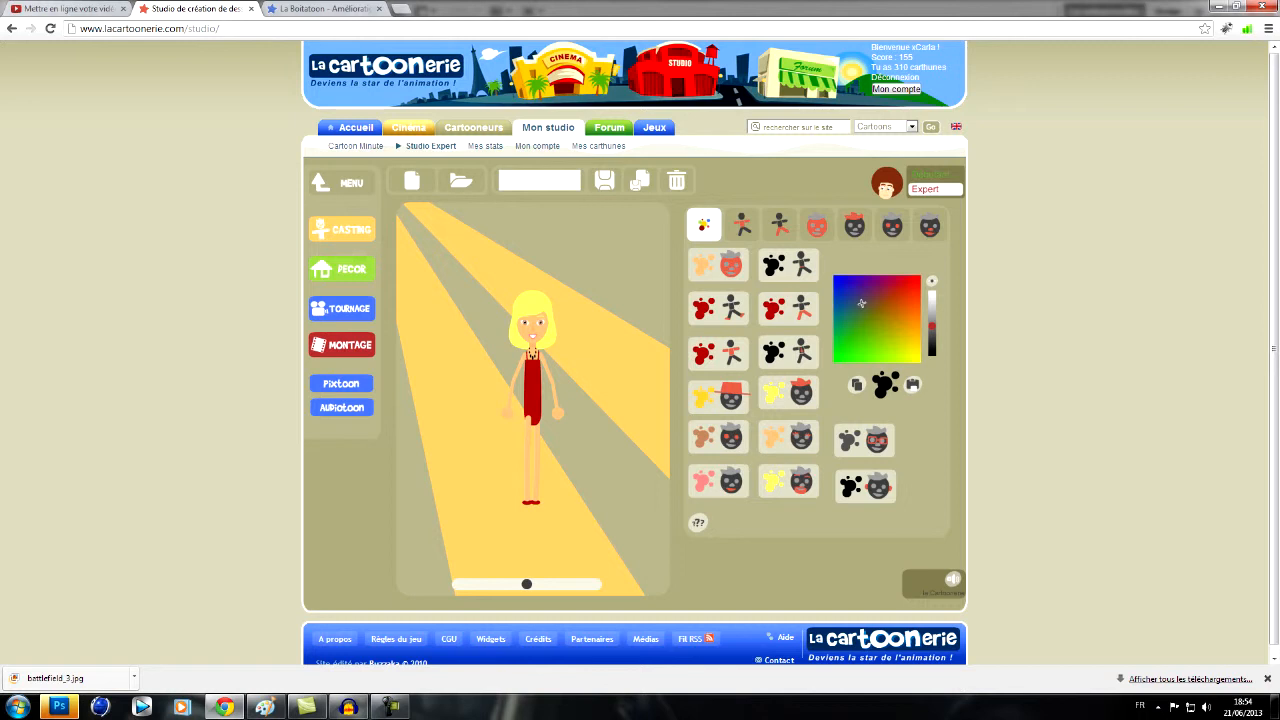
pyautogui.click(718, 437)
pyautogui.click(868, 315)
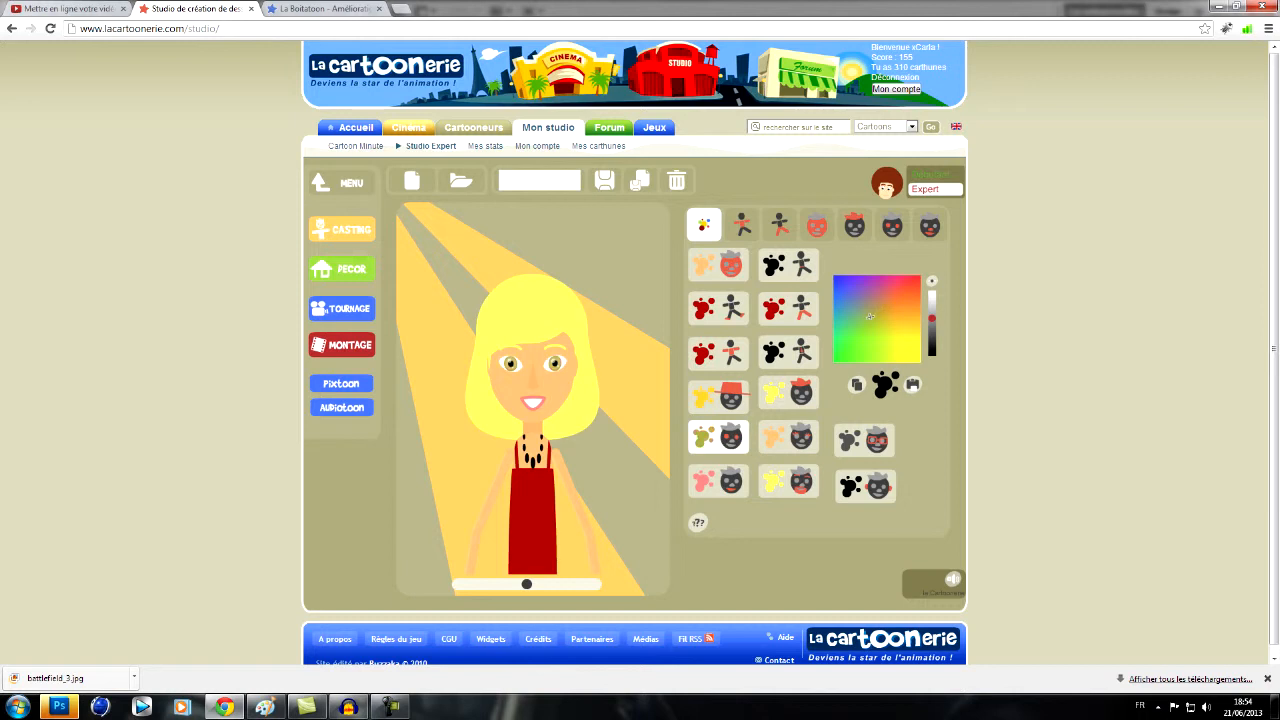
pyautogui.click(850, 308)
pyautogui.click(858, 325)
# - Return the editor to Débutant mode and save the character as monaffiche
pyautogui.click(935, 175)
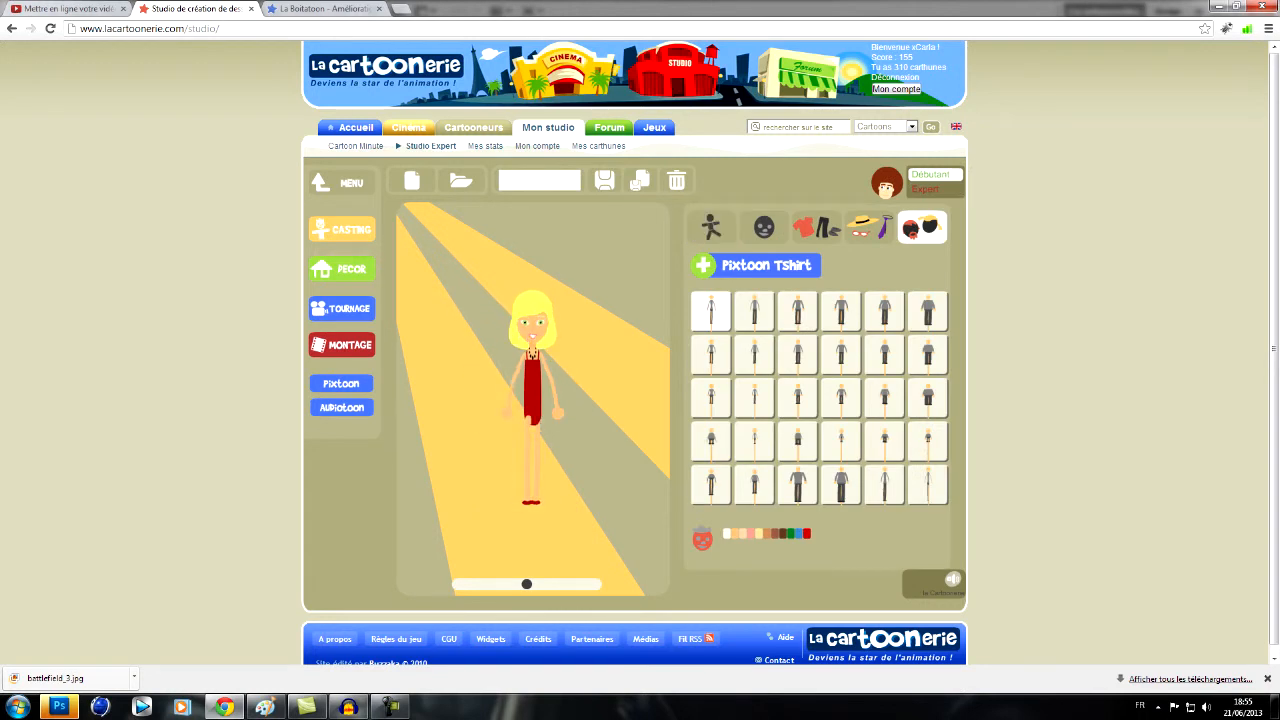
pyautogui.write('monaffiche')
pyautogui.click(604, 180)
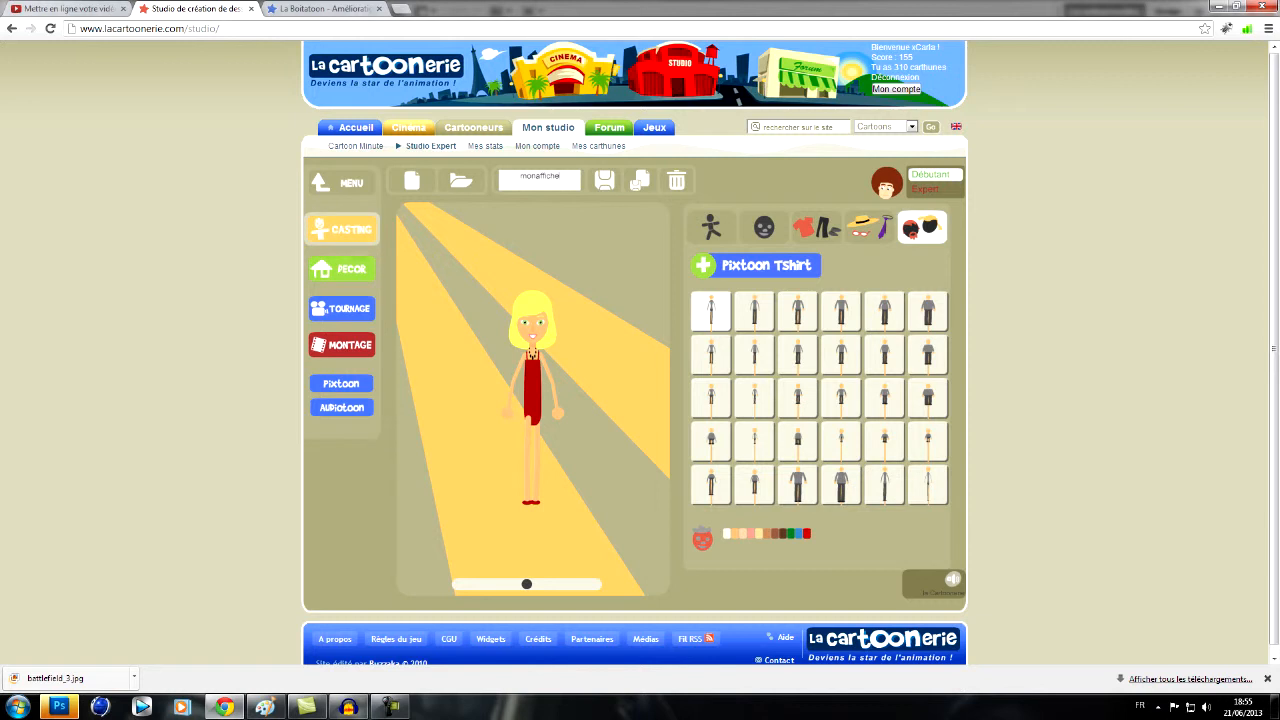
# - Create a new décor with a plain black background from the UNI category
pyautogui.click(341, 268)
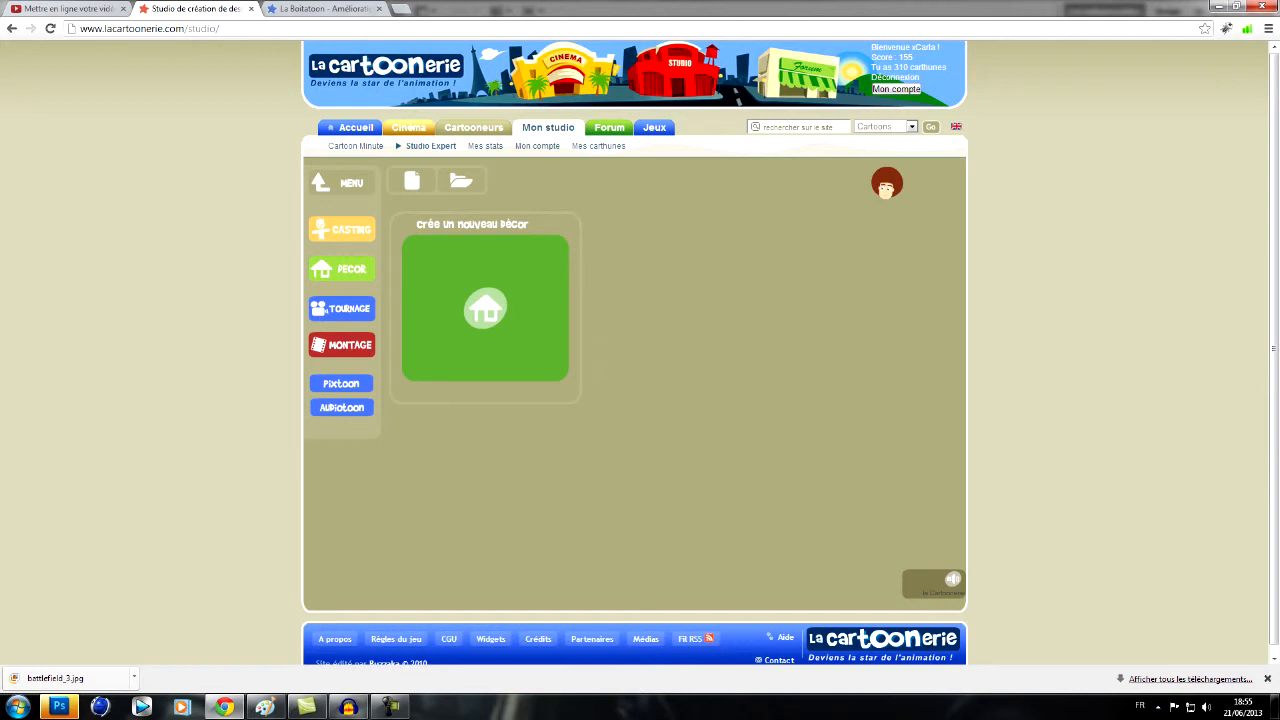
pyautogui.click(485, 307)
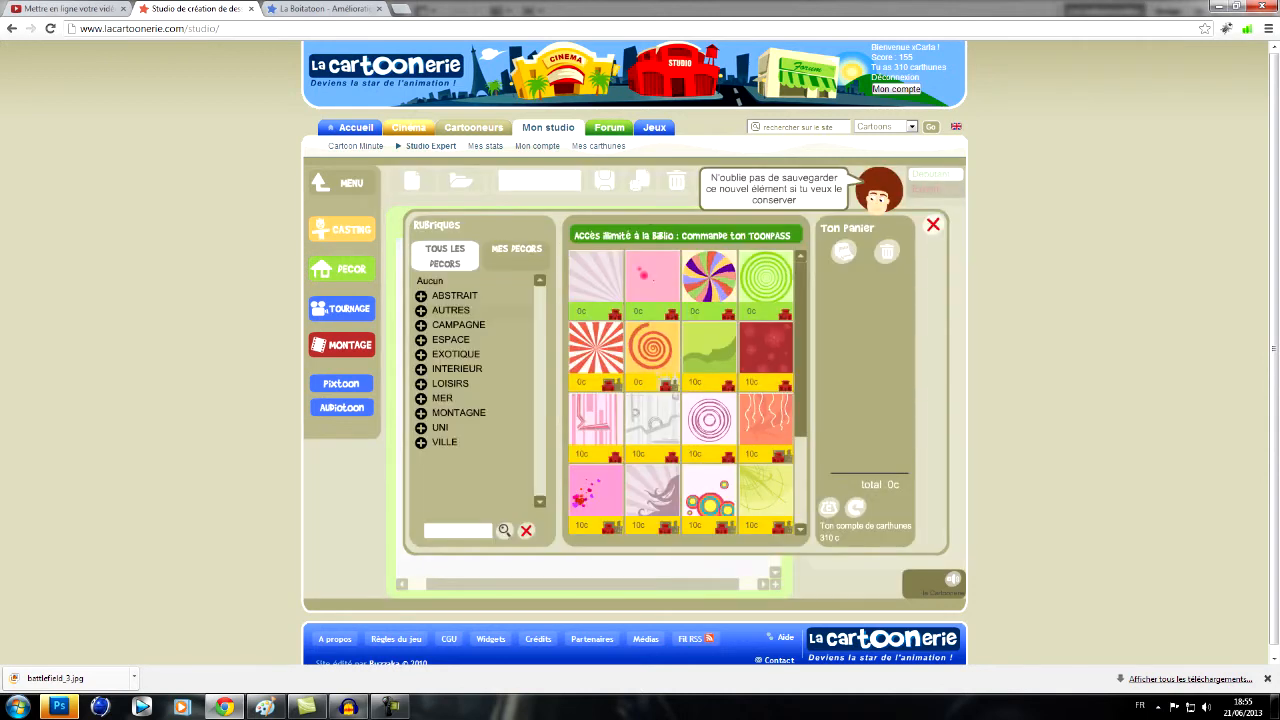
pyautogui.click(441, 428)
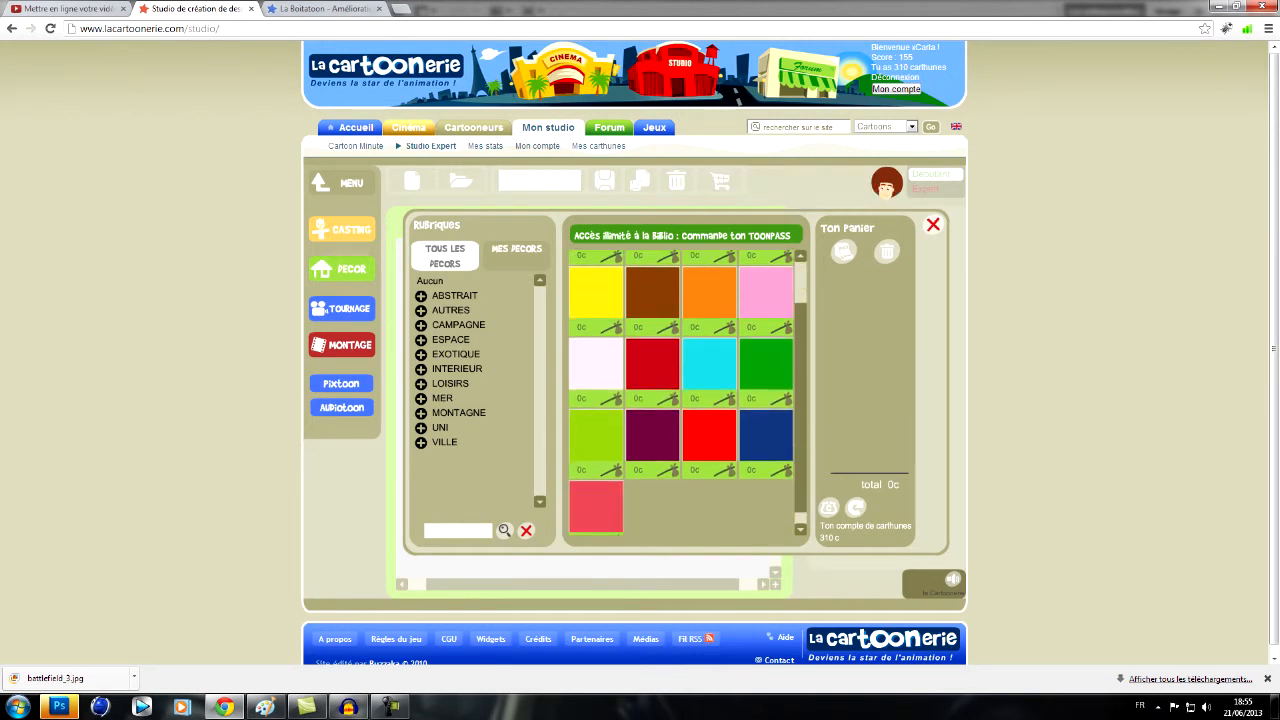
pyautogui.click(596, 277)
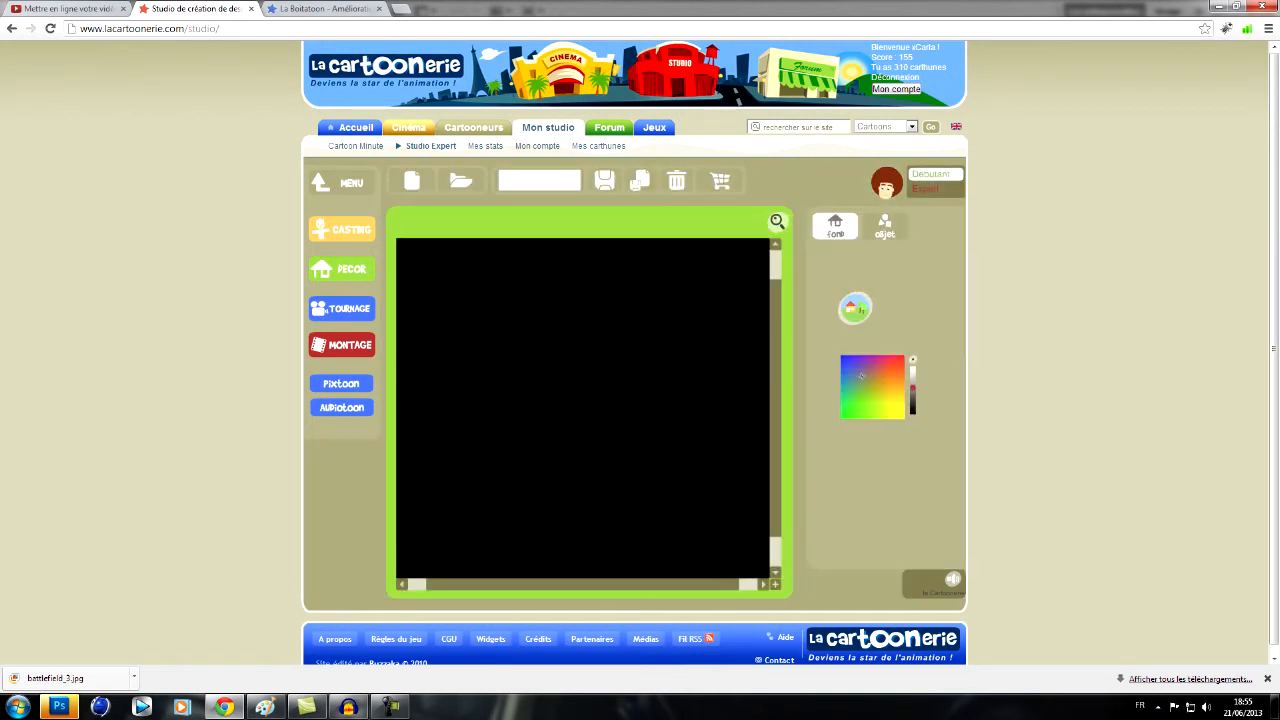
# - Place an enlarged white circle from the SYMBOLES > FORMES objects at the centre of the black décor
pyautogui.click(886, 226)
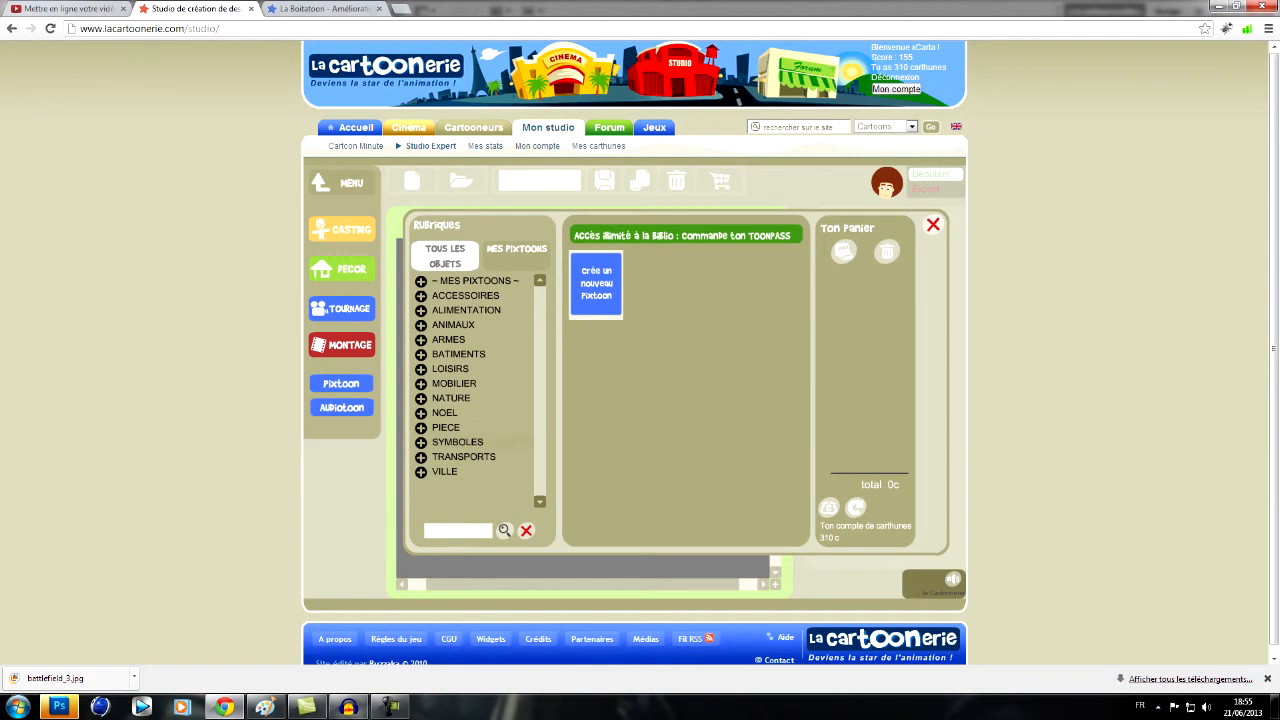
pyautogui.click(457, 442)
pyautogui.click(461, 426)
pyautogui.click(652, 276)
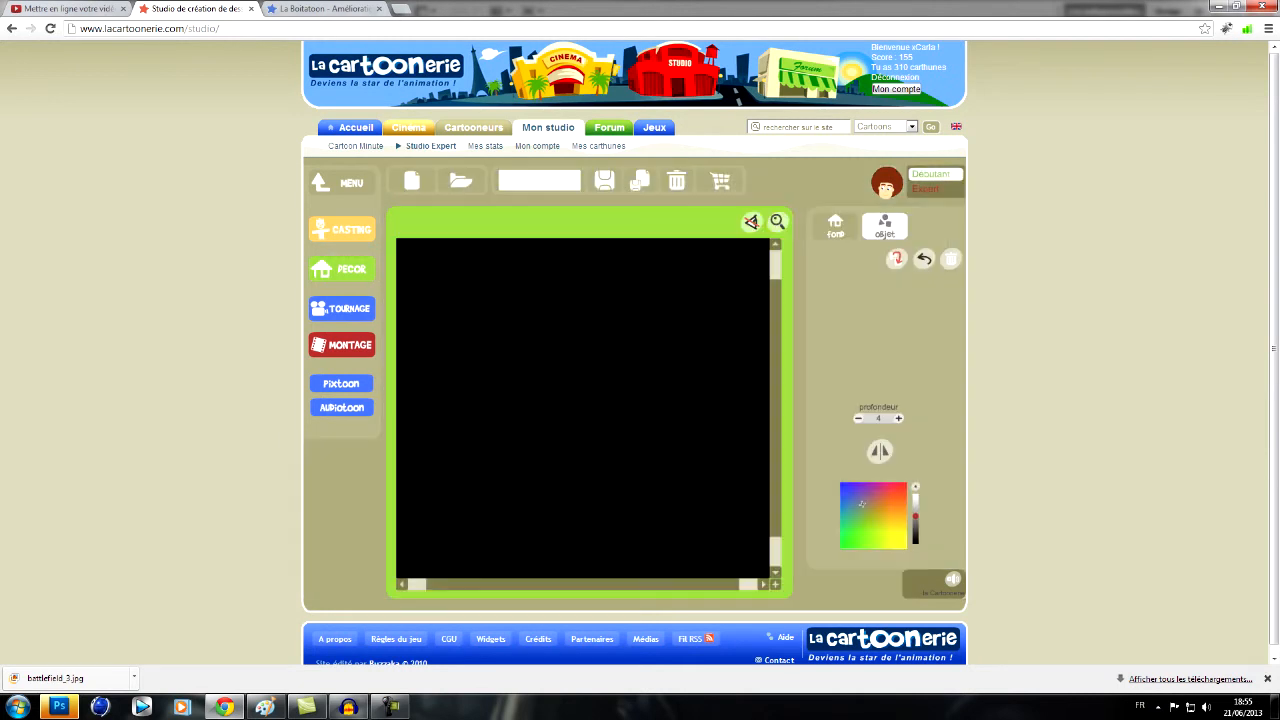
pyautogui.click(885, 227)
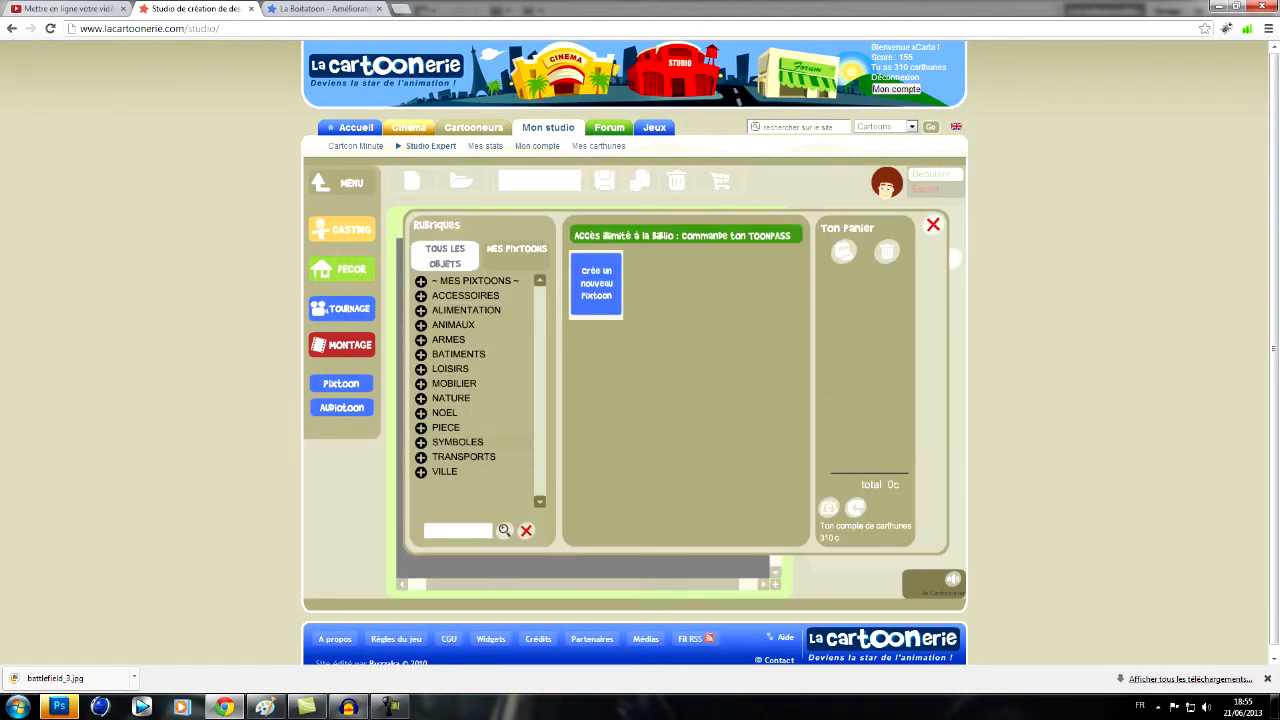
pyautogui.click(457, 442)
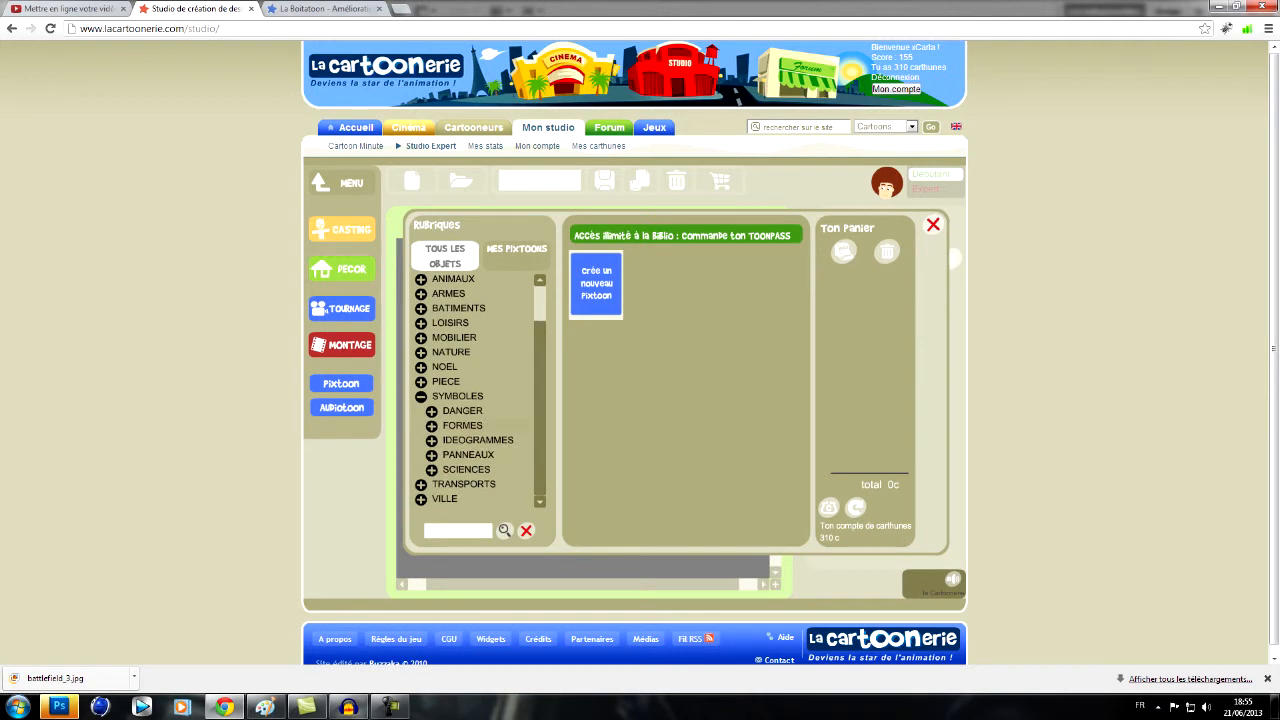
pyautogui.click(463, 426)
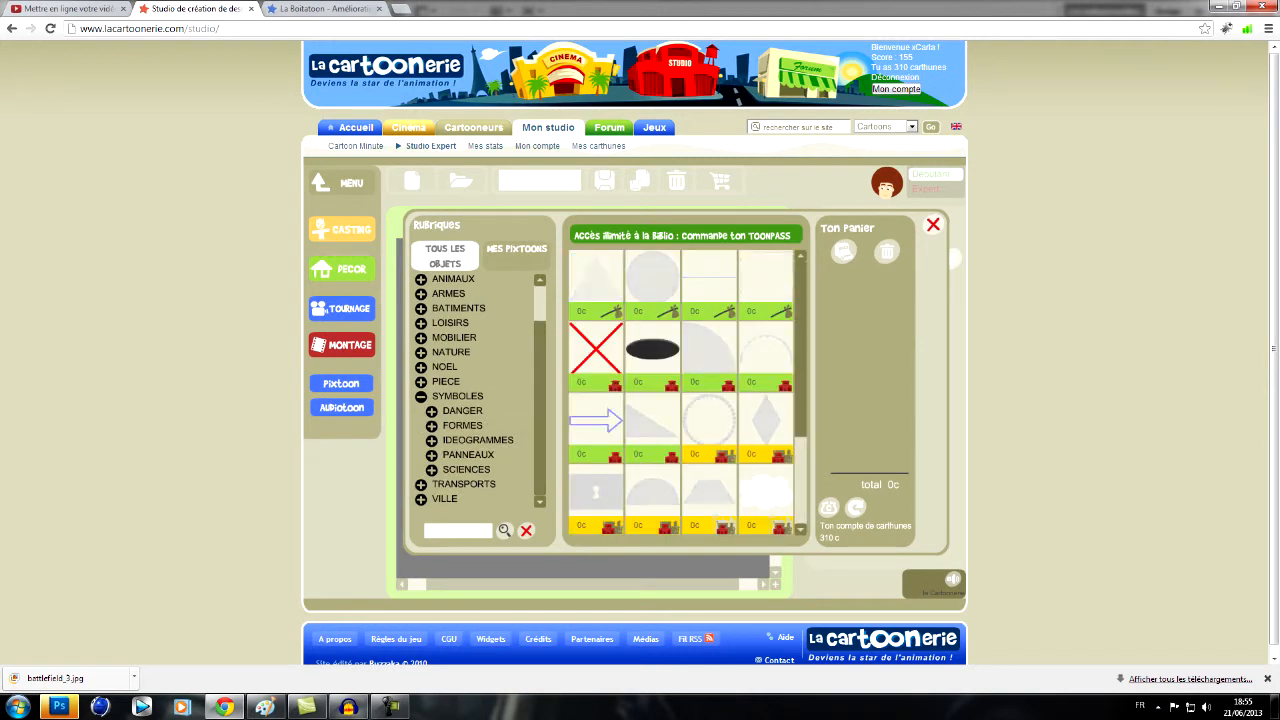
pyautogui.click(653, 277)
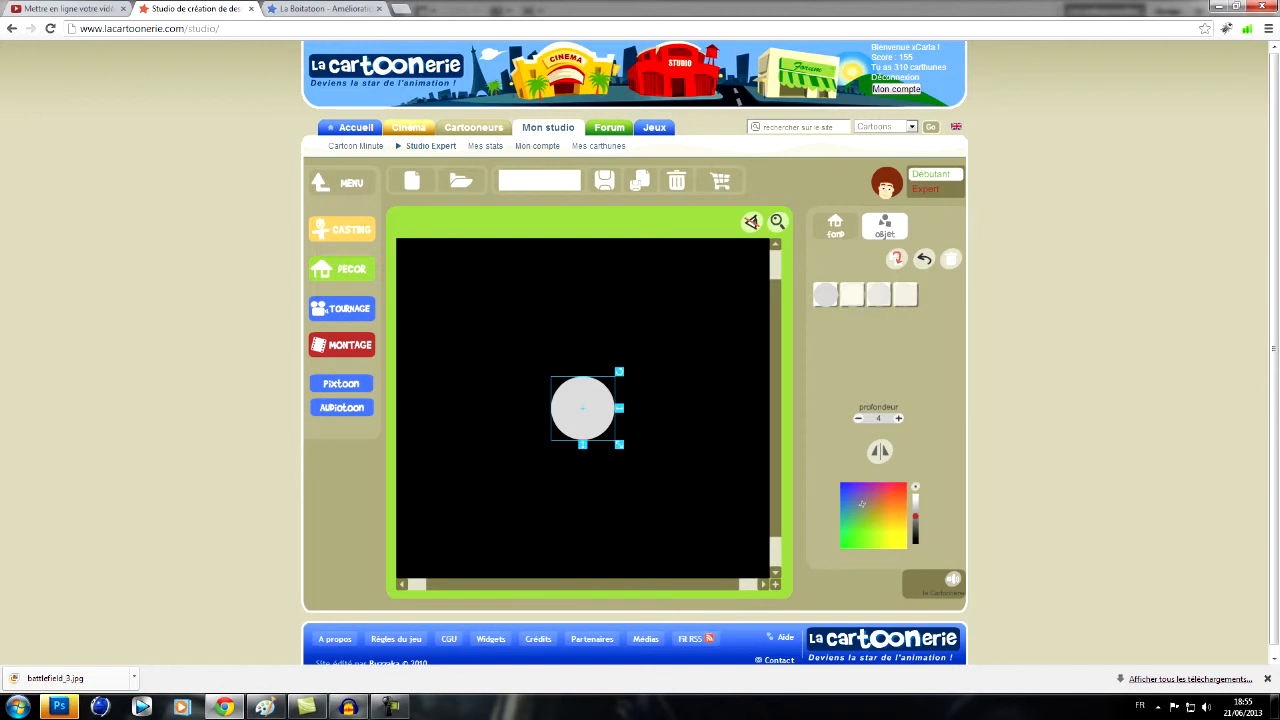
pyautogui.click(915, 497)
pyautogui.moveTo(619, 444); pyautogui.dragTo(708, 533)
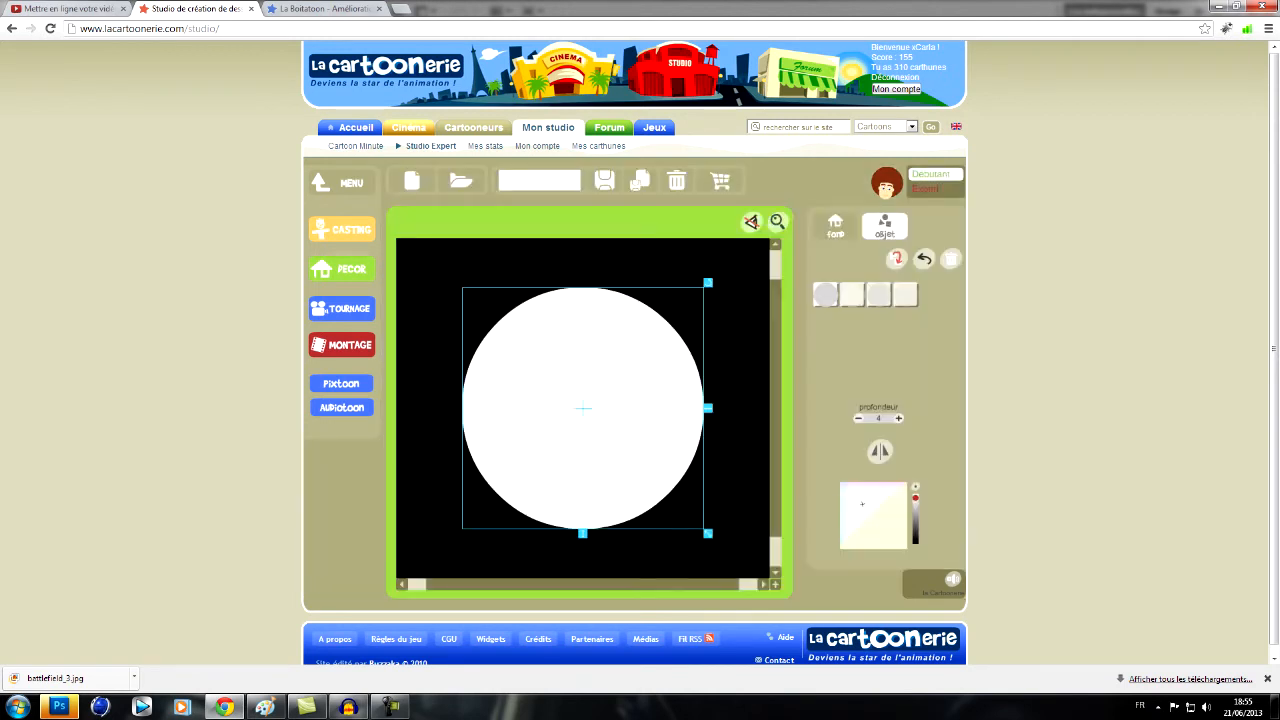
# - Add the light-burst object from SYMBOLES in black and enlarge it beyond the white circle
pyautogui.click(835, 226)
pyautogui.click(885, 226)
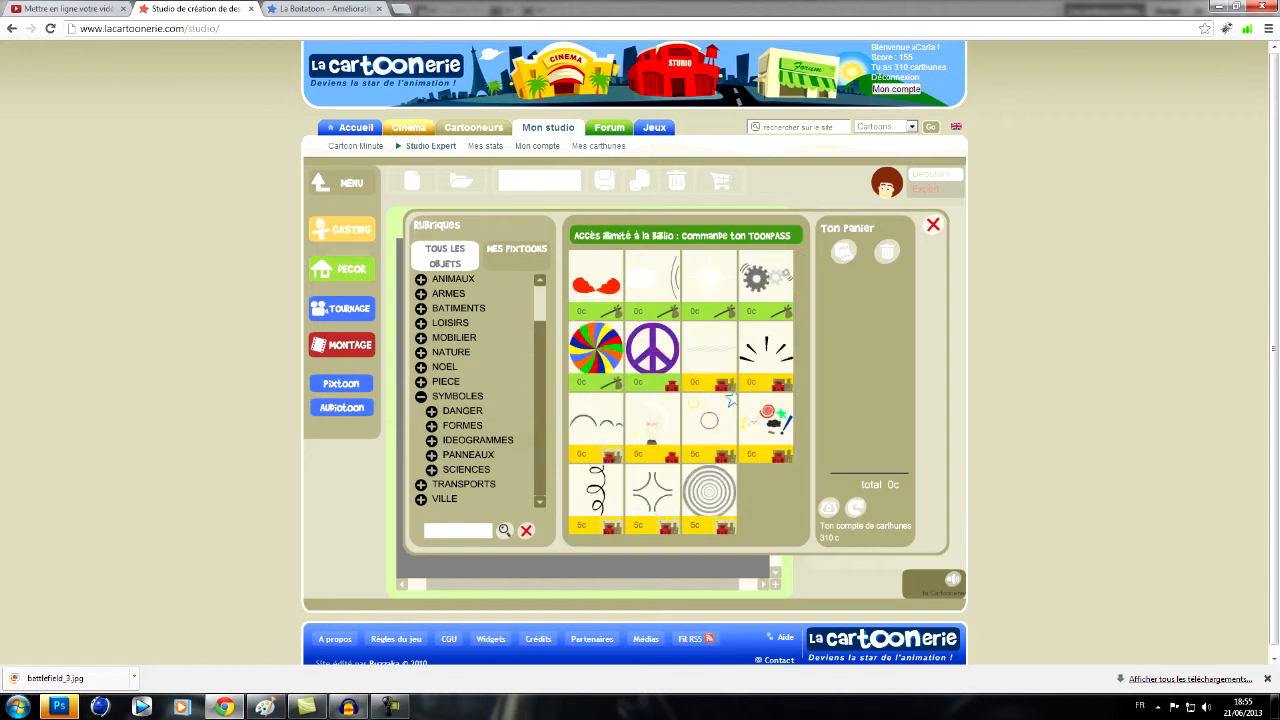
pyautogui.click(709, 277)
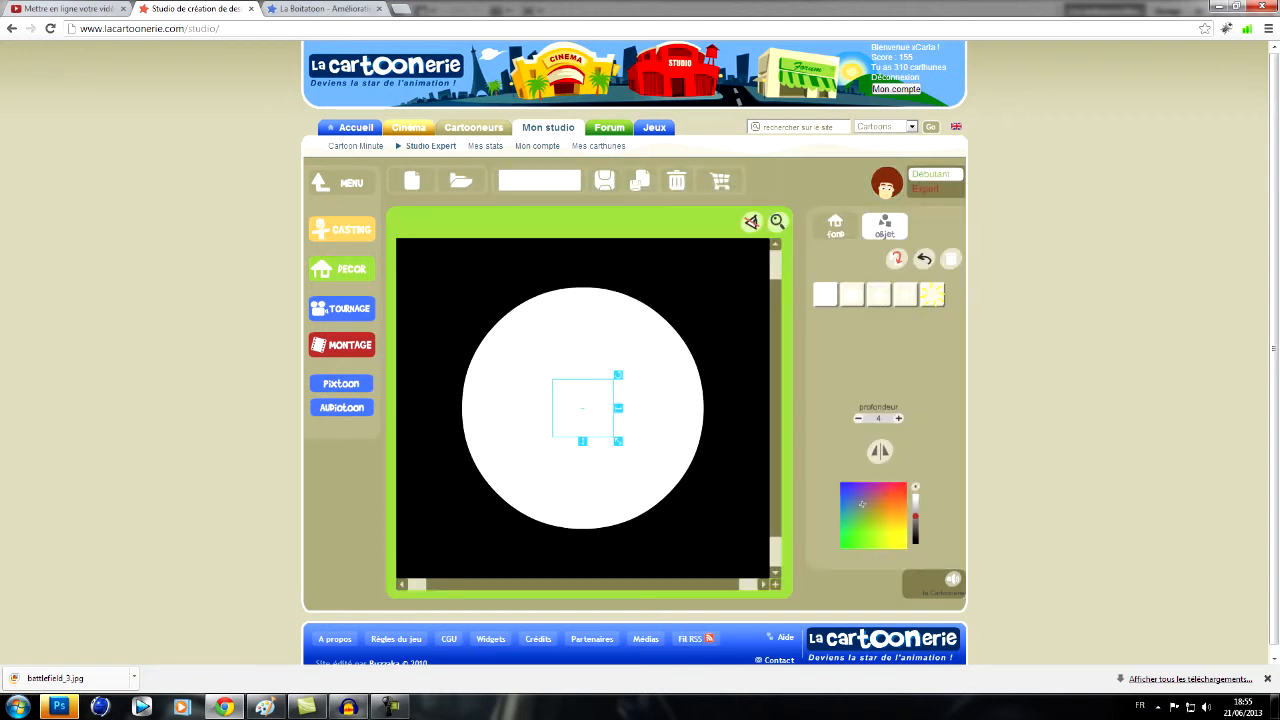
pyautogui.click(861, 503)
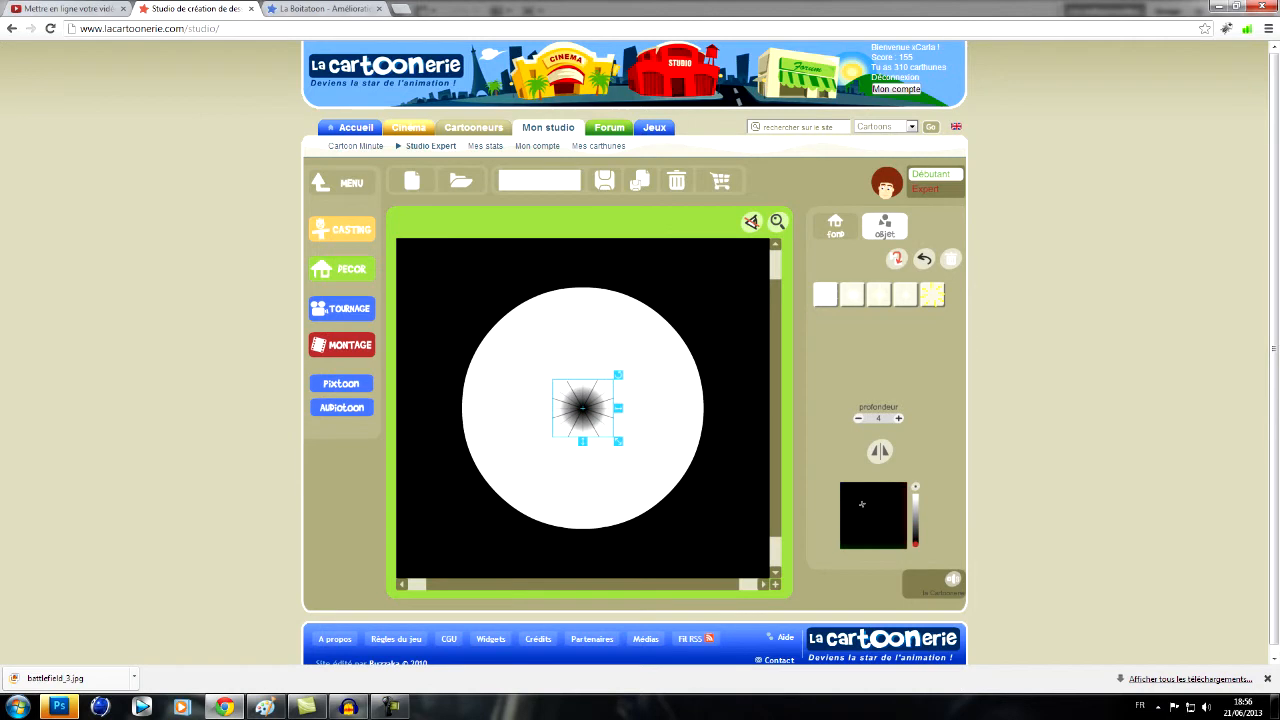
pyautogui.moveTo(618, 441); pyautogui.dragTo(785, 601)
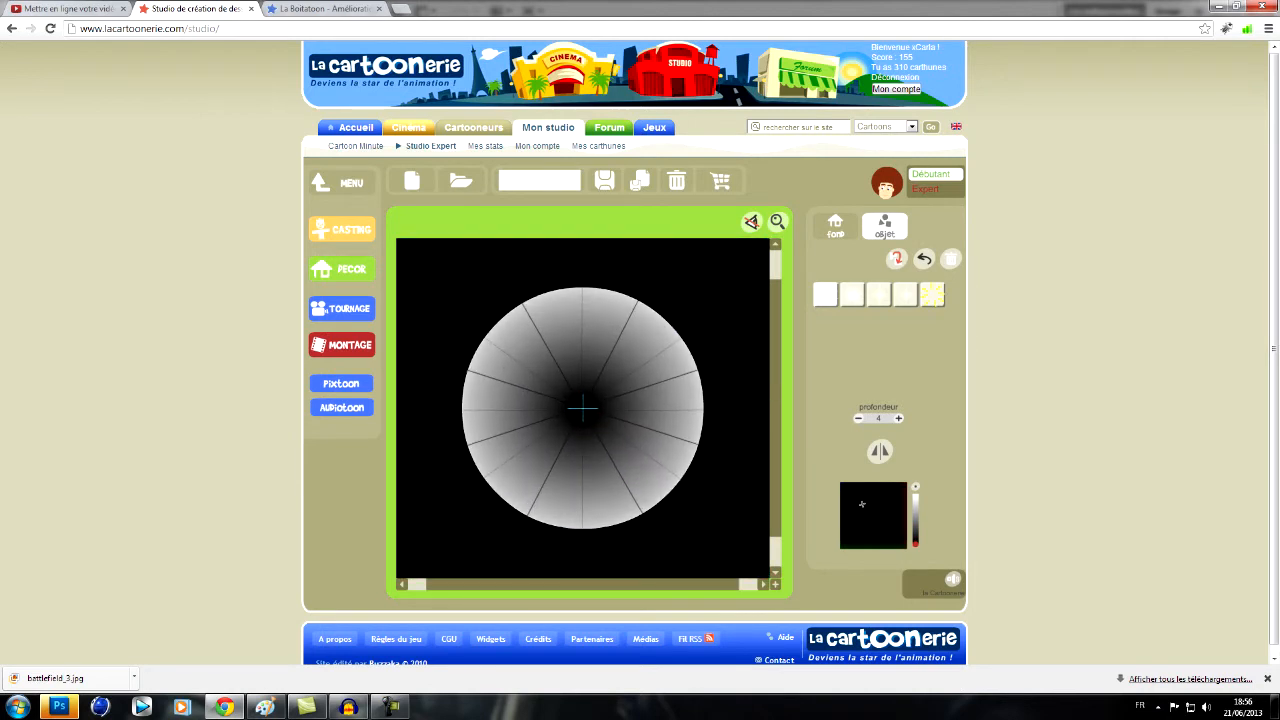
# - Send the light burst behind the circle with a profondeur of 0 and recolour it very dark red
pyautogui.click(858, 418)
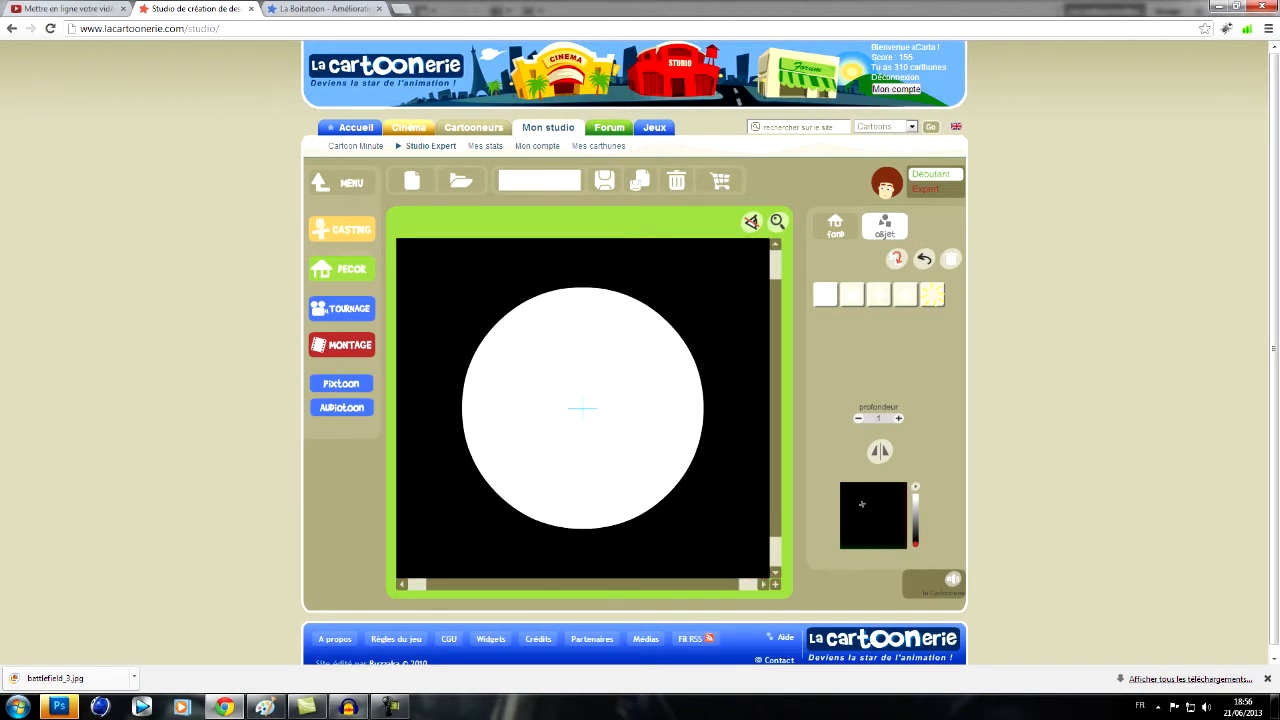
pyautogui.click(858, 418)
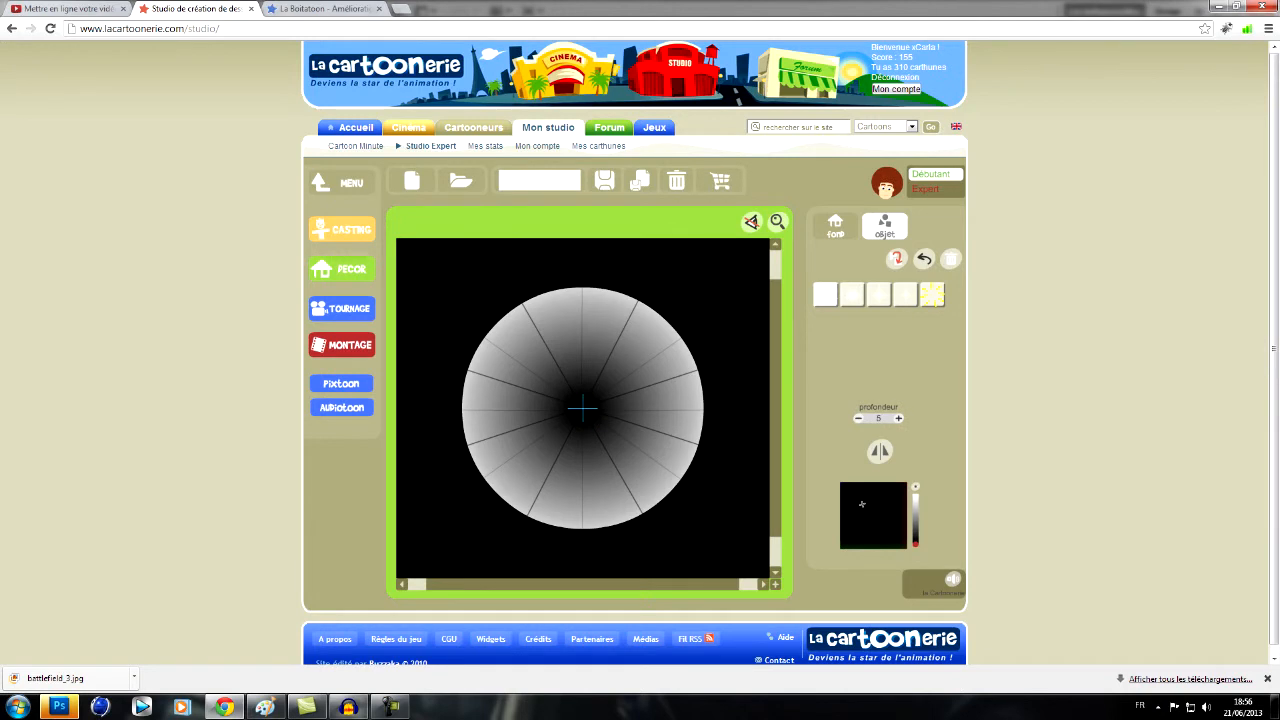
pyautogui.click(915, 487)
pyautogui.moveTo(899, 515)
pyautogui.mouseDown()
pyautogui.moveTo(906, 484)
pyautogui.moveTo(915, 540)
pyautogui.mouseUp()
pyautogui.click(858, 418)
pyautogui.click(858, 418)
pyautogui.click(858, 418)
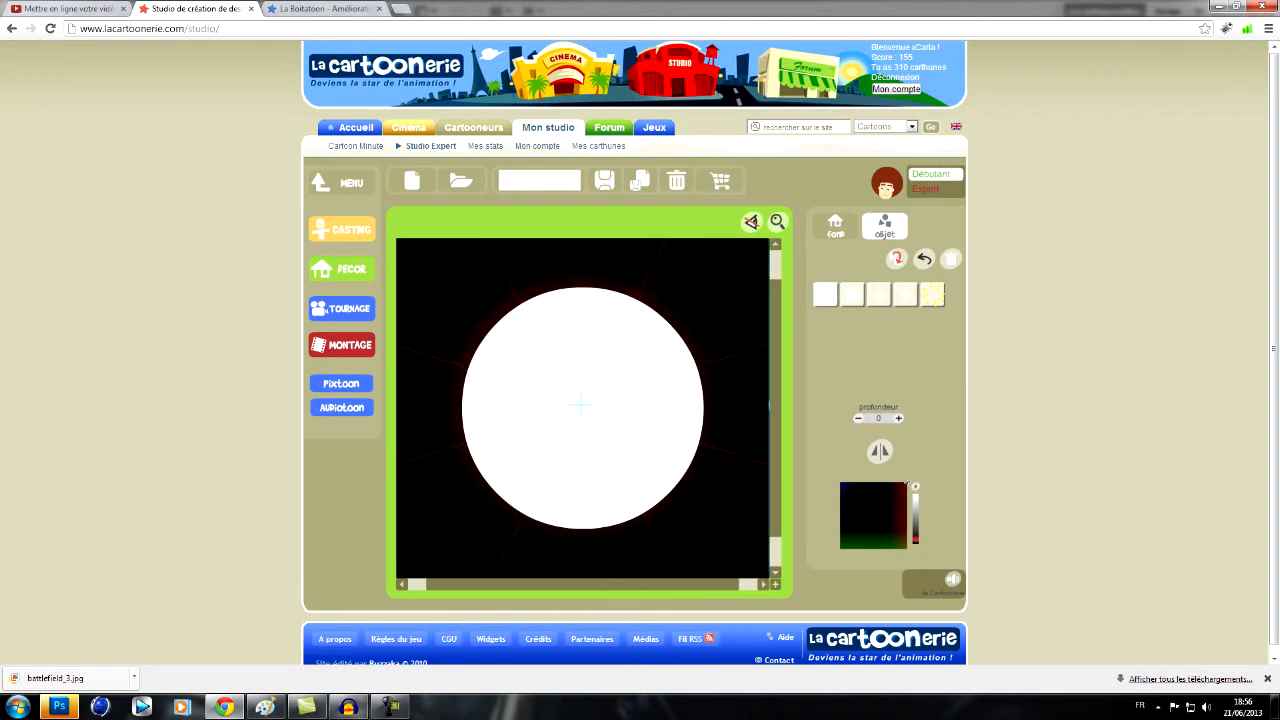
pyautogui.click(835, 227)
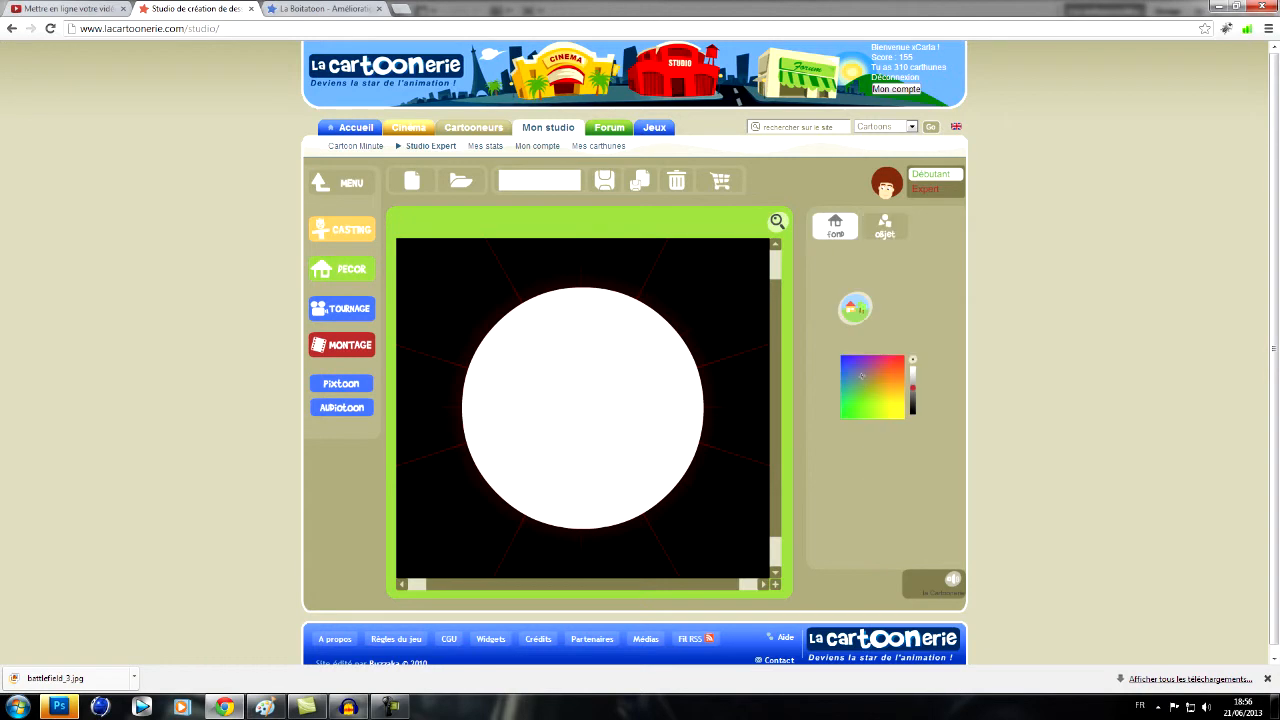
# - Shrink the white circle slightly so more of the red glow surrounds it
pyautogui.click(640, 455)
pyautogui.moveTo(708, 534); pyautogui.dragTo(690, 516)
pyautogui.click(835, 227)
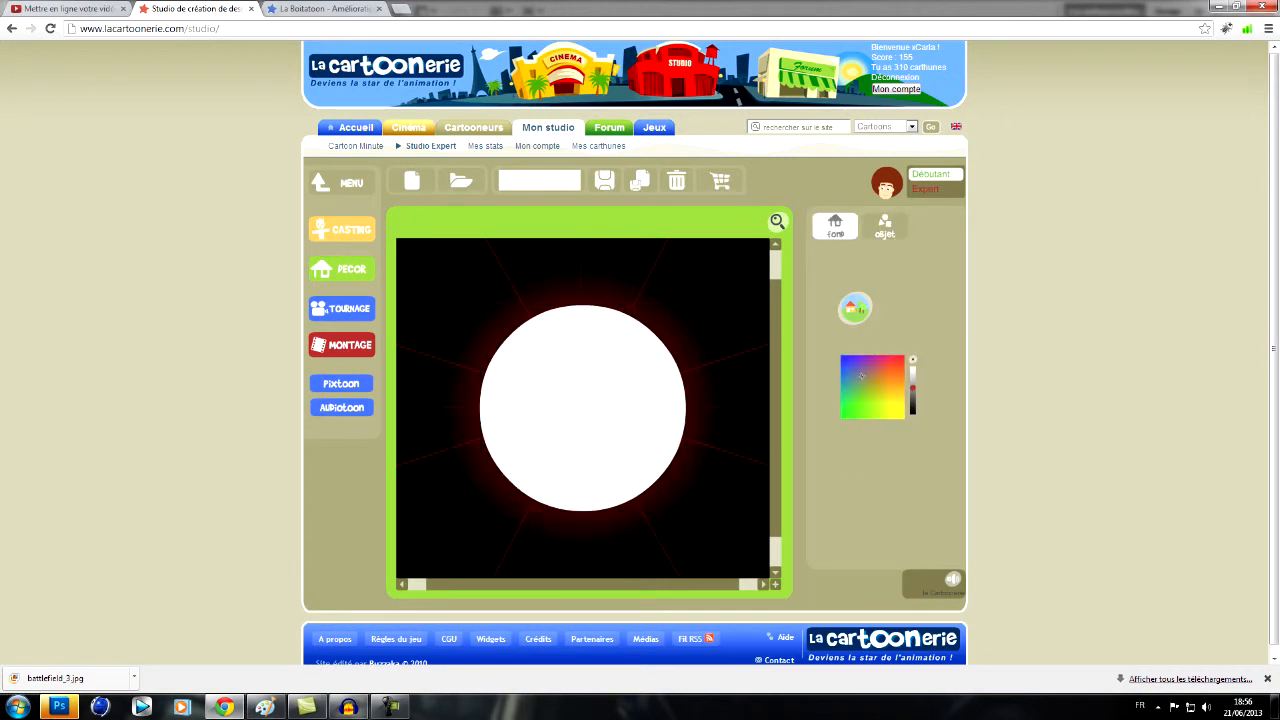
# - Add the red heart from SYMBOLES and place it small and tilted near the circle's upper-left edge
pyautogui.click(884, 227)
pyautogui.click(452, 442)
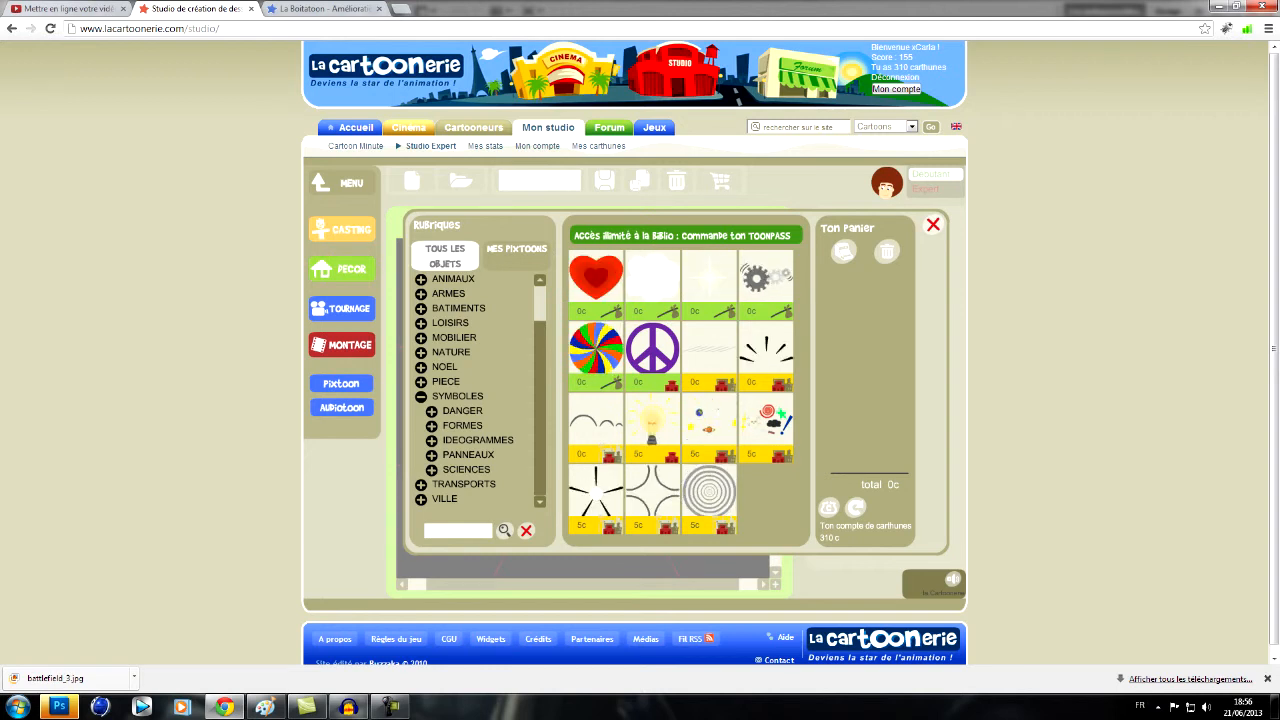
pyautogui.click(596, 277)
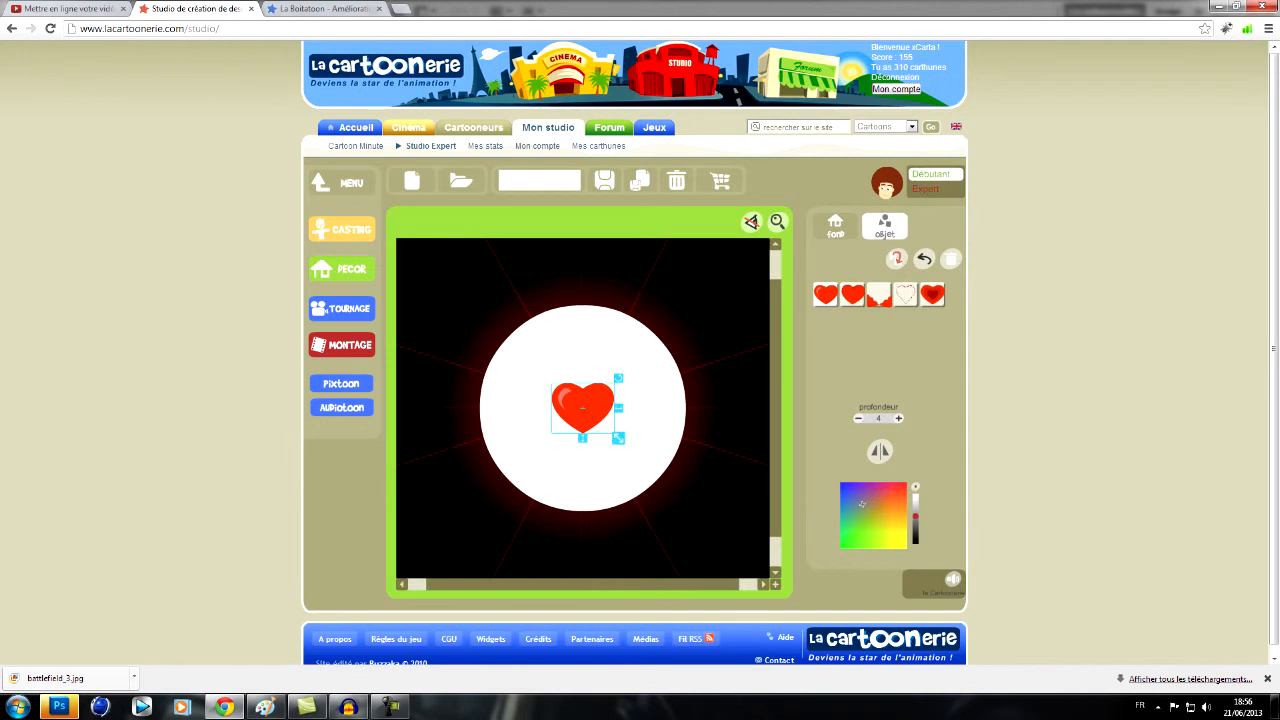
pyautogui.moveTo(583, 407); pyautogui.dragTo(515, 354)
# - Name the décor tuto and save it
pyautogui.click(835, 225)
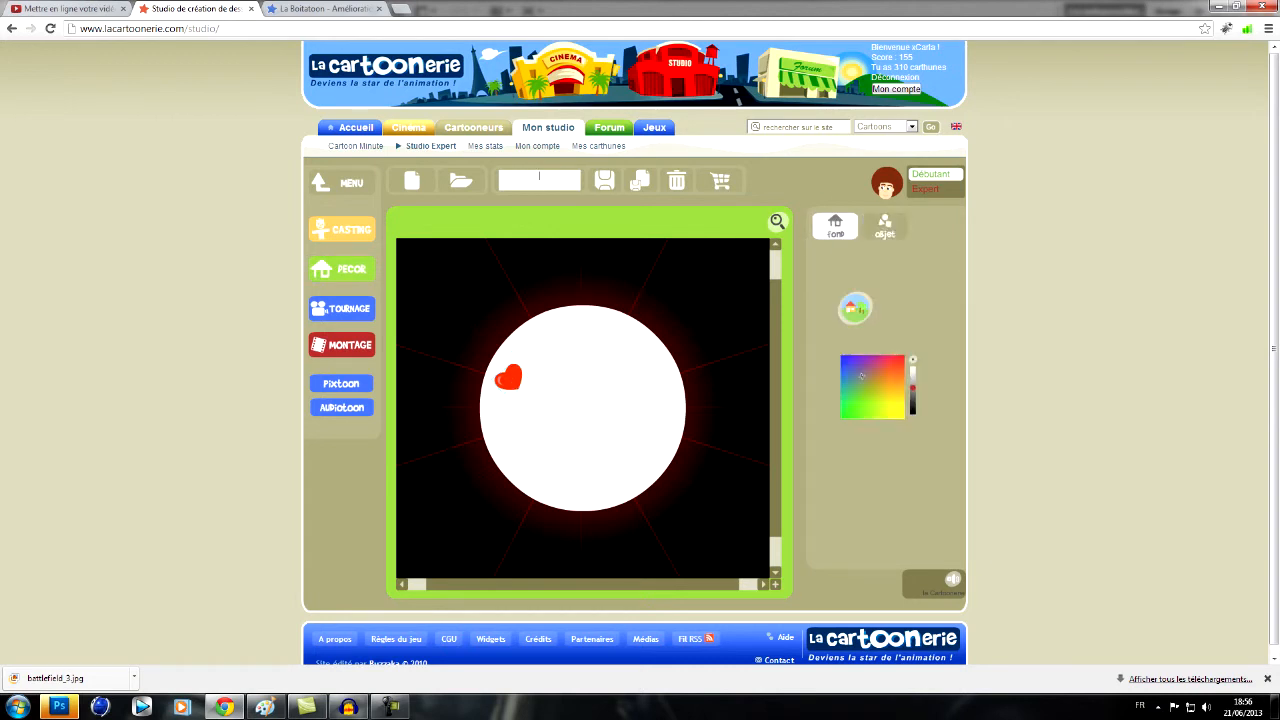
pyautogui.write('tuto')
pyautogui.click(604, 180)
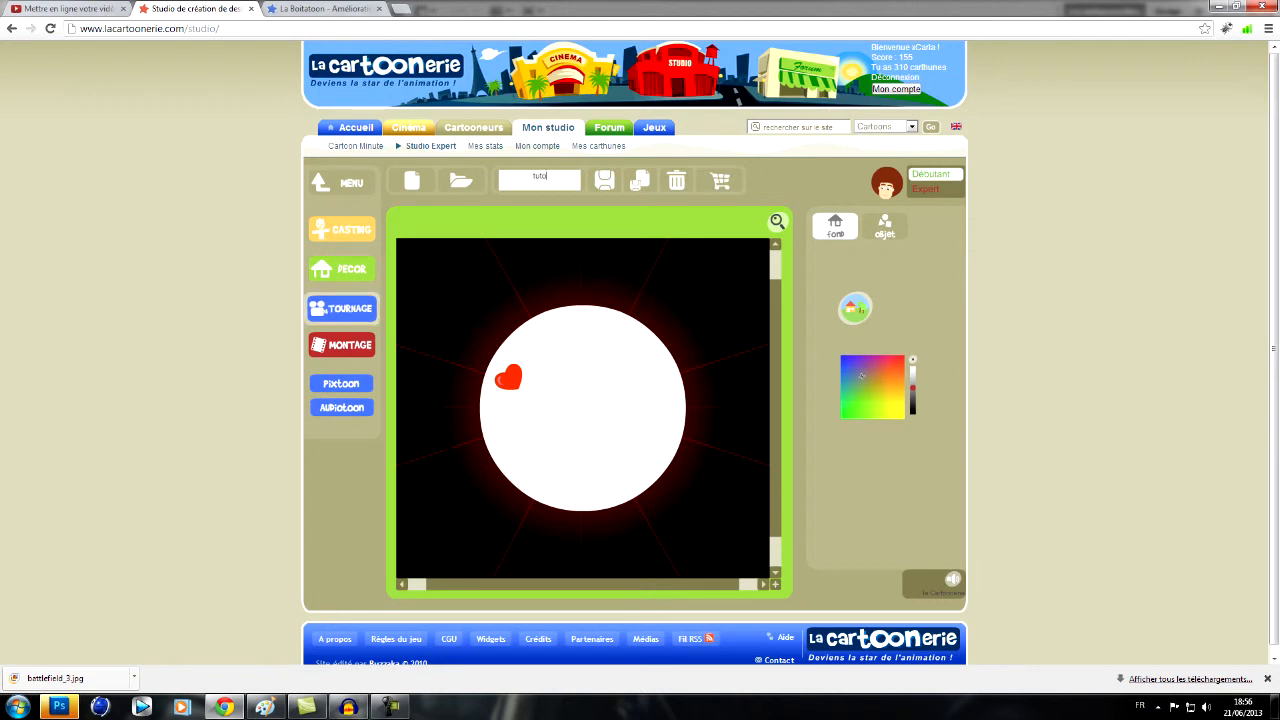
# - Create a new empty scene in the Tournage workshop and set the tuto décor as its background
pyautogui.click(342, 308)
pyautogui.click(461, 181)
pyautogui.click(412, 181)
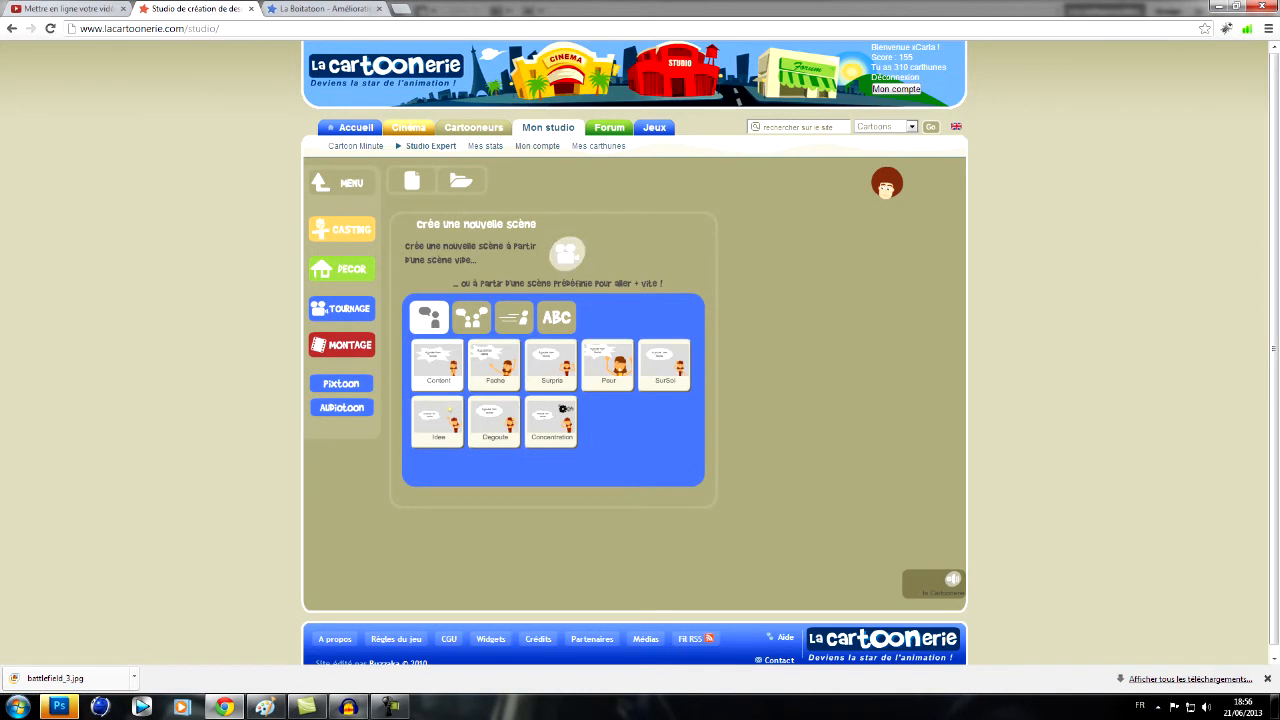
pyautogui.click(566, 253)
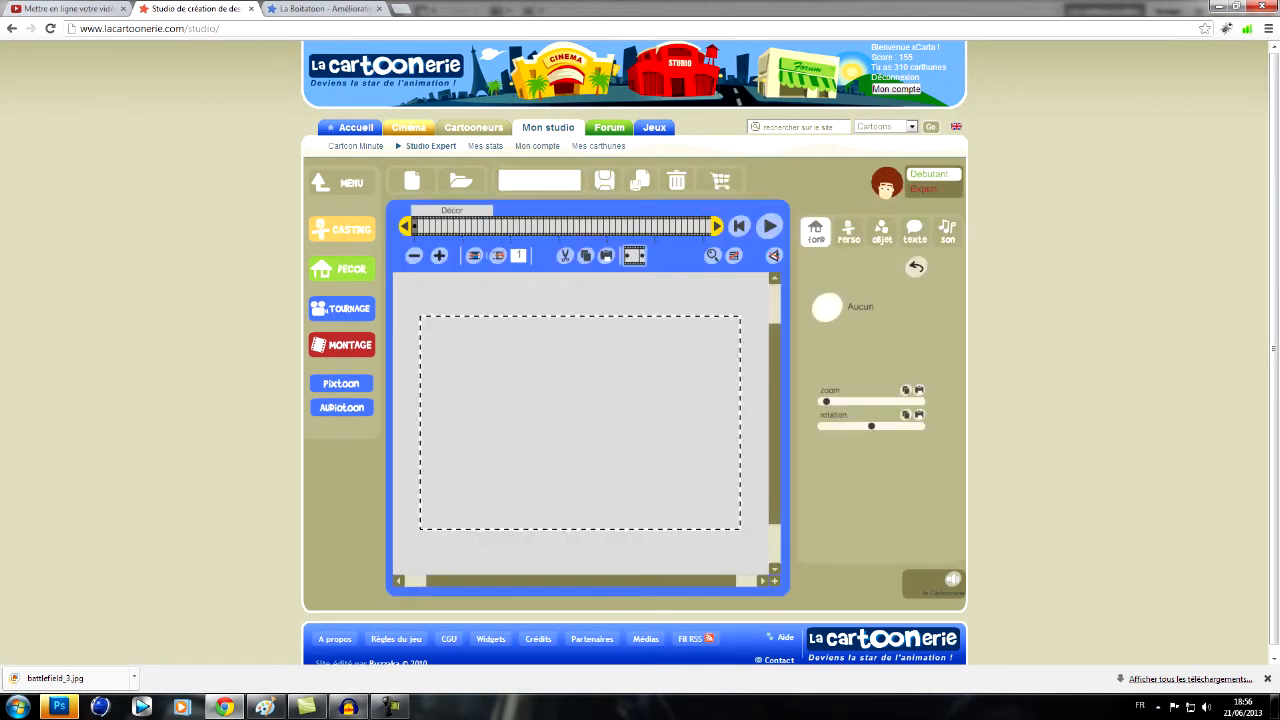
pyautogui.click(827, 307)
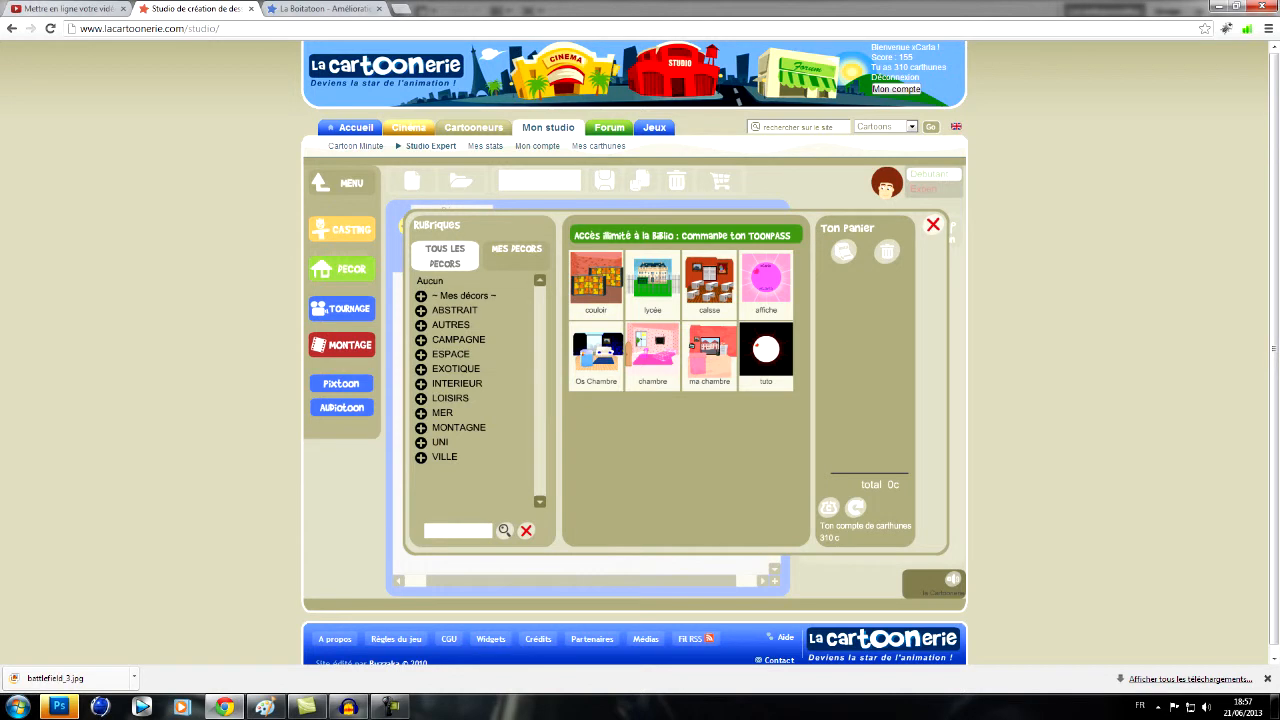
pyautogui.click(766, 350)
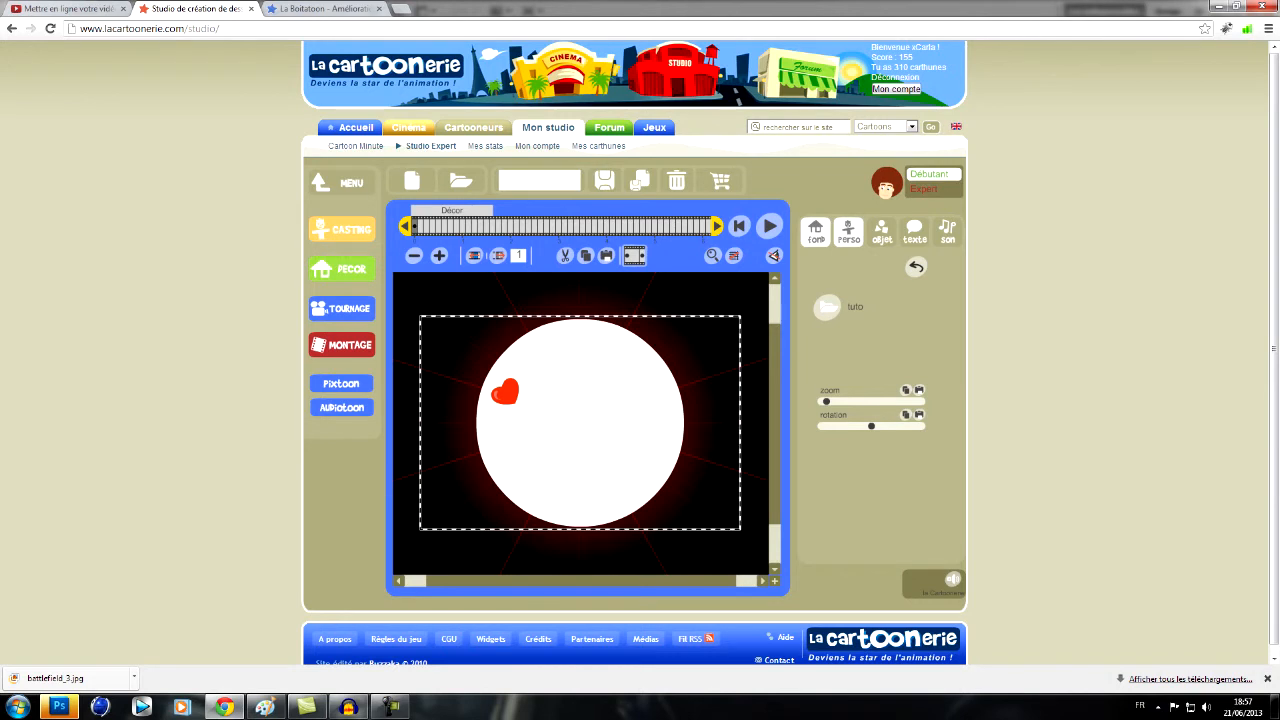
# - Add the monaffiche character to the middle of the white circle and zoom the scene in on her
pyautogui.click(848, 232)
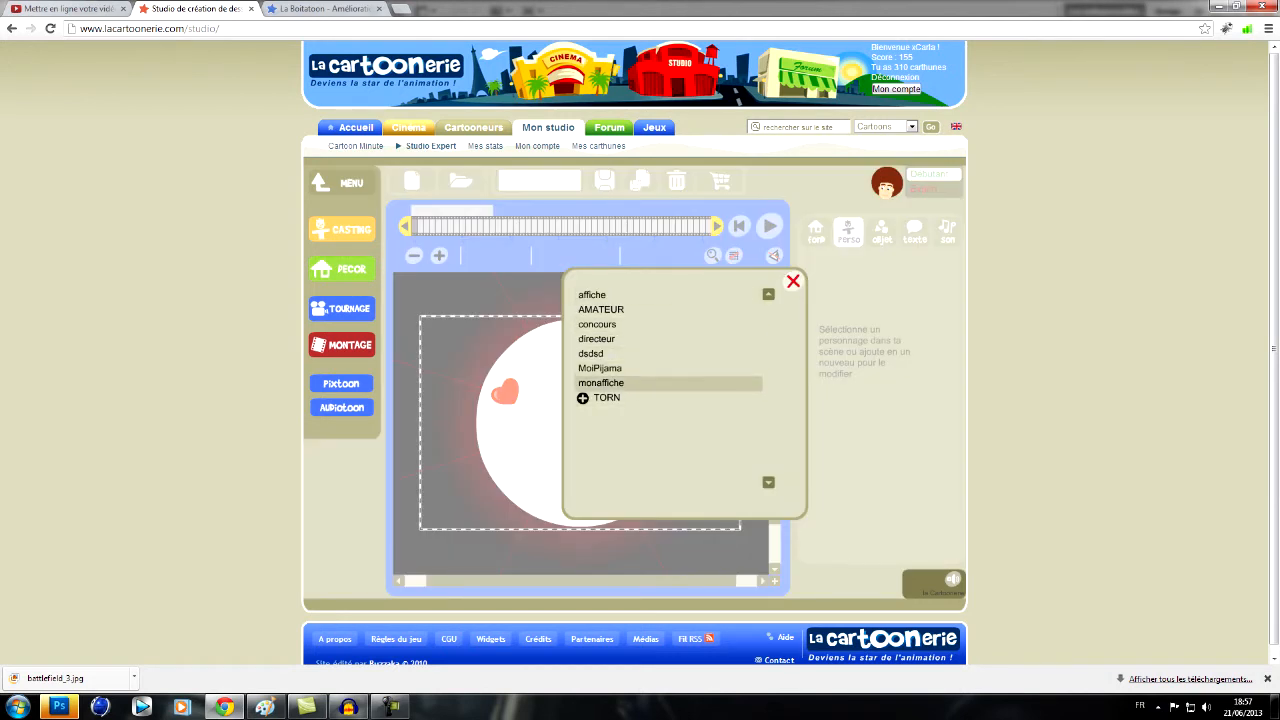
pyautogui.click(601, 383)
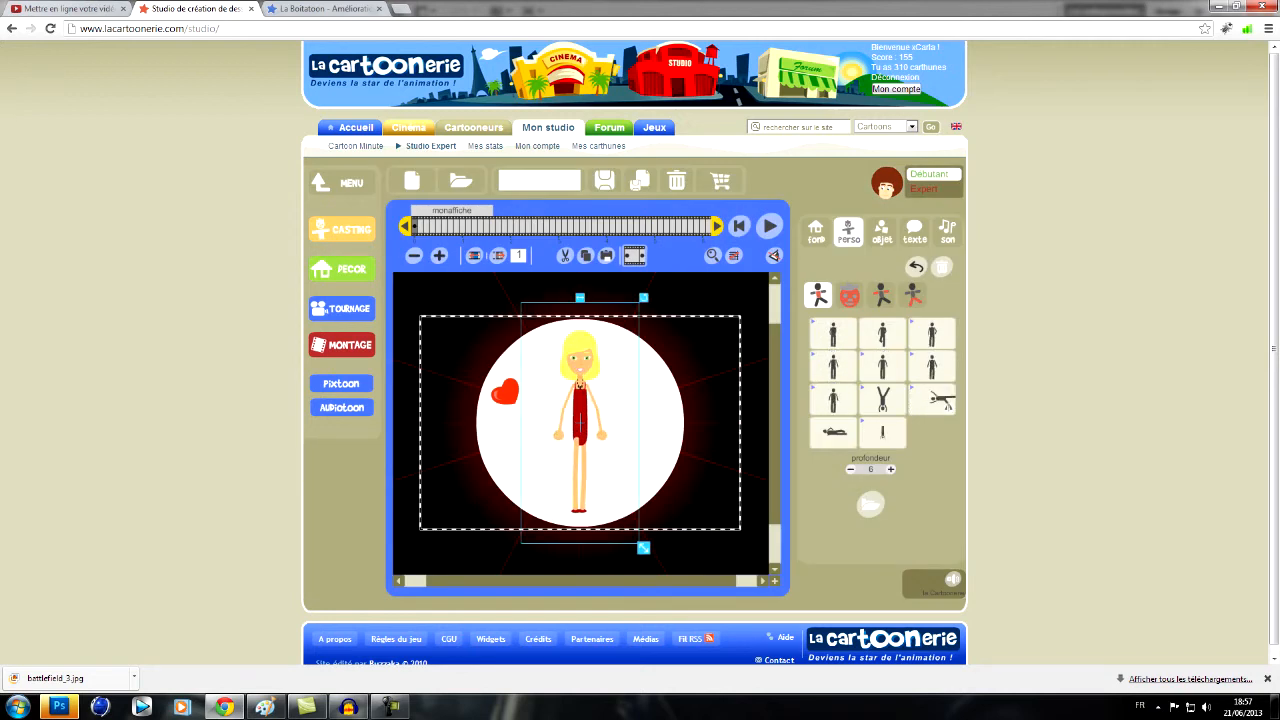
pyautogui.moveTo(580, 420); pyautogui.dragTo(580, 430)
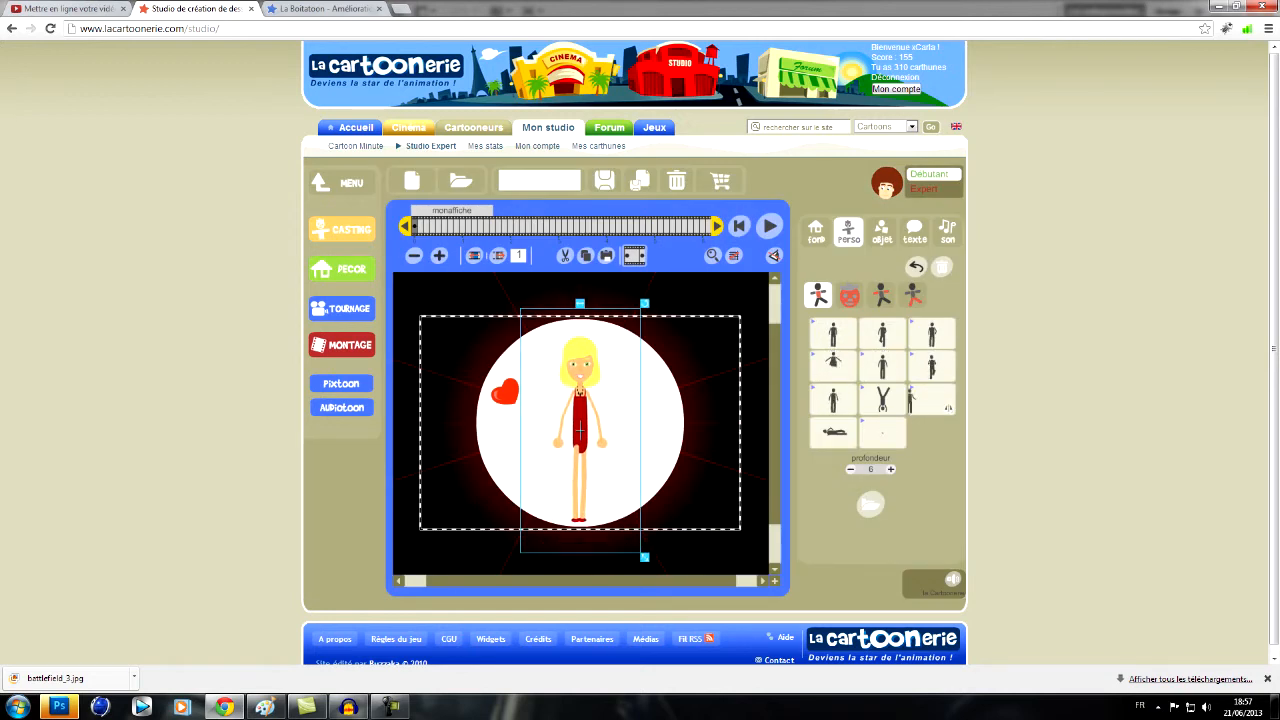
pyautogui.click(816, 232)
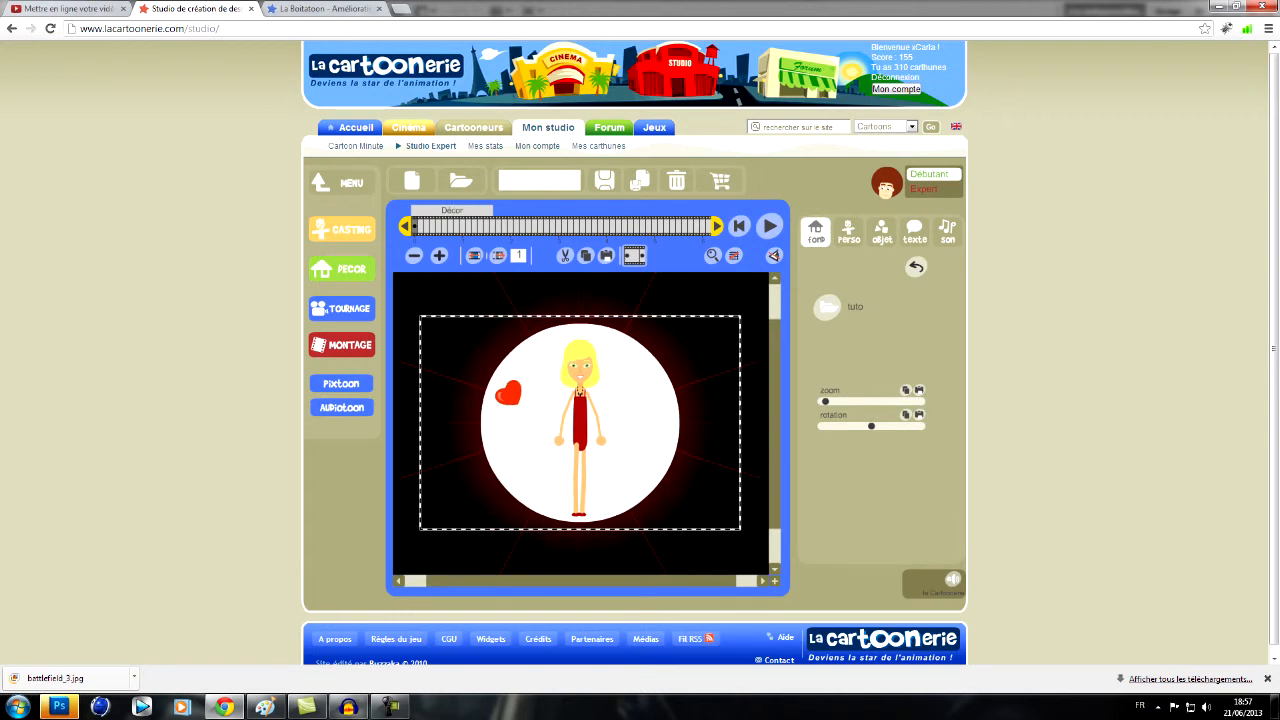
pyautogui.moveTo(825, 401); pyautogui.dragTo(775, 400)
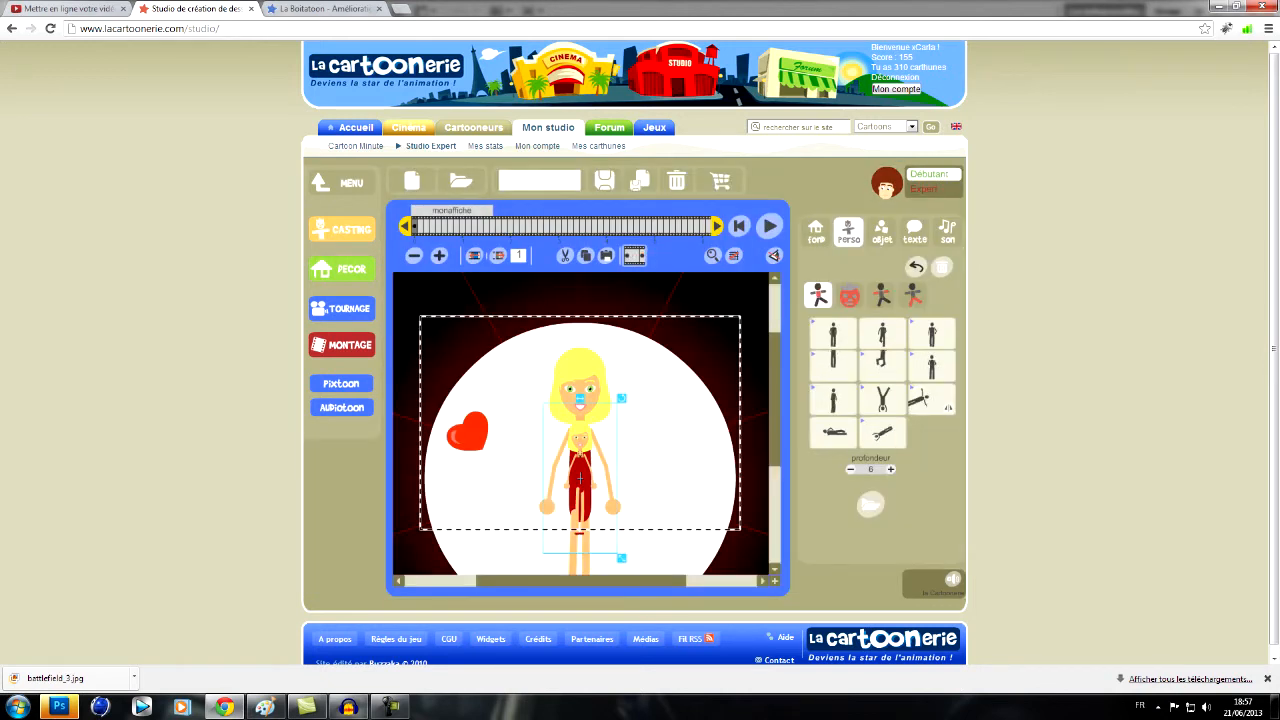
# - Move the second, smaller girl beside the large one and bend the large girl's elbow in Expert mode so her forearm extends outward
pyautogui.moveTo(579, 476); pyautogui.dragTo(485, 413)
pyautogui.moveTo(526, 493); pyautogui.dragTo(540, 531)
pyautogui.click(579, 487)
pyautogui.click(881, 295)
pyautogui.click(933, 189)
pyautogui.moveTo(867, 387); pyautogui.dragTo(894, 387)
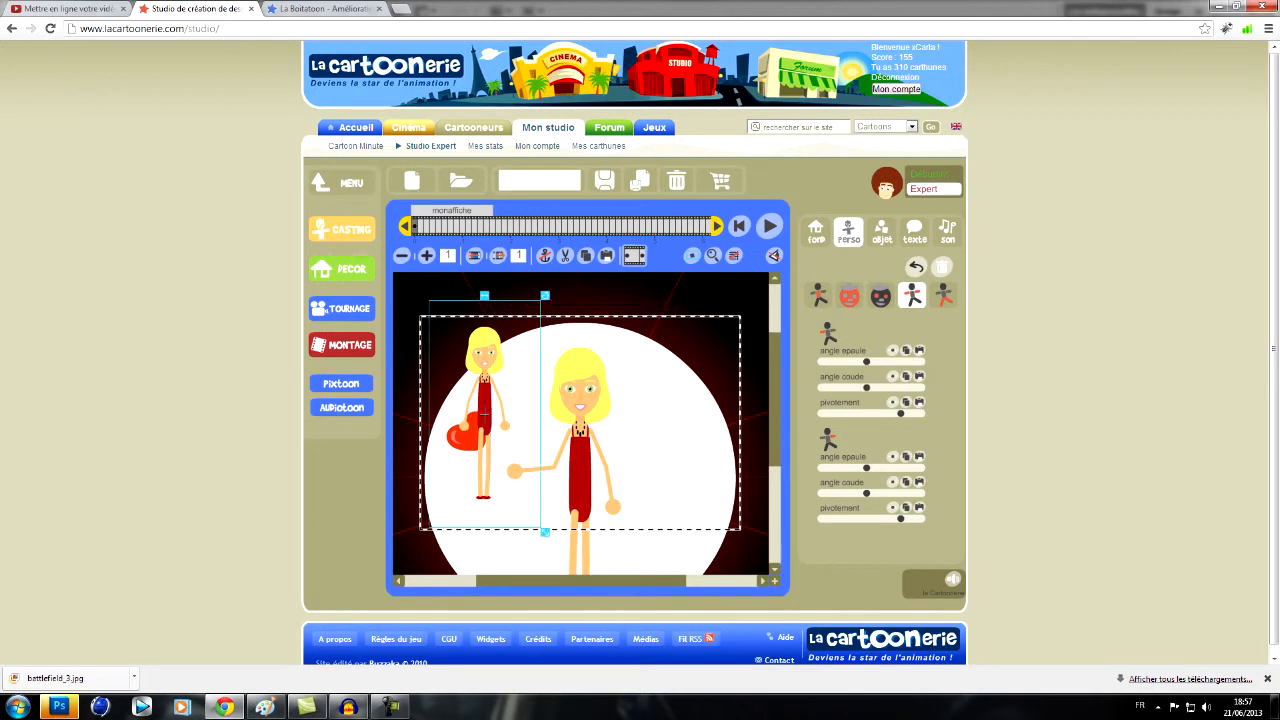
# - Shrink the small girl and stand her on the large girl's outstretched hand
pyautogui.moveTo(542, 530); pyautogui.dragTo(523, 489)
pyautogui.moveTo(484, 420); pyautogui.dragTo(514, 424)
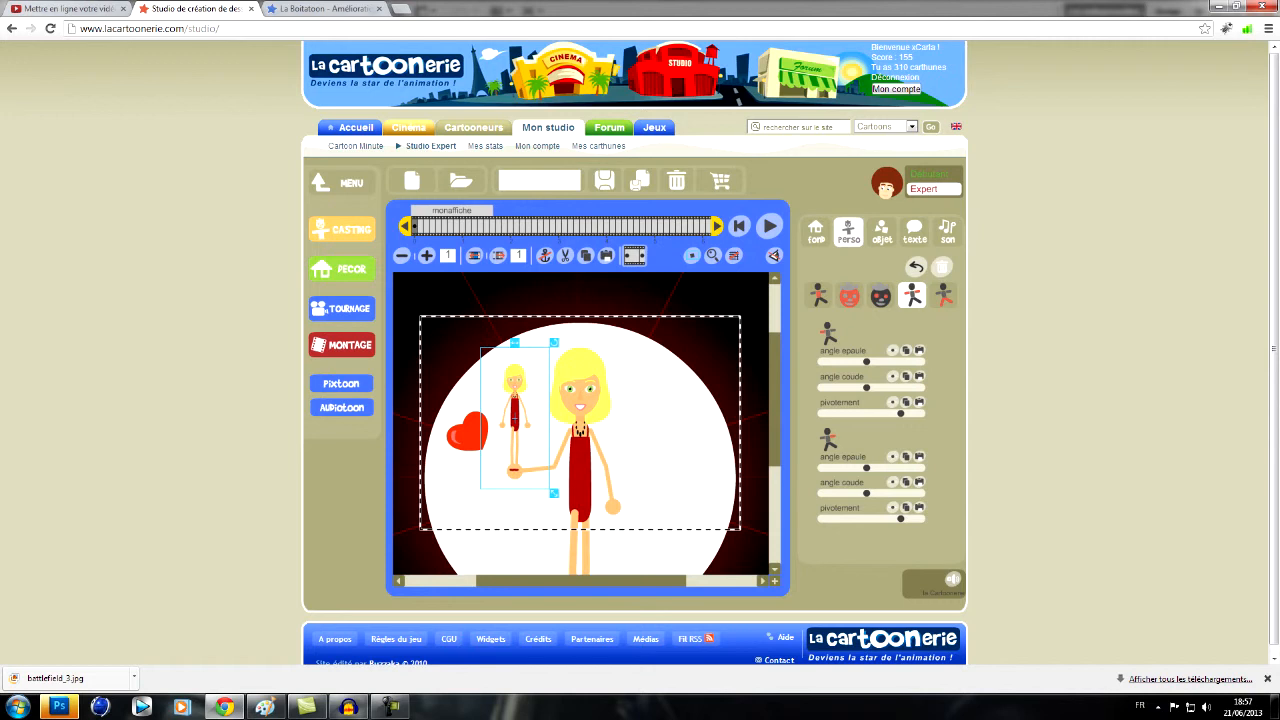
pyautogui.click(580, 487)
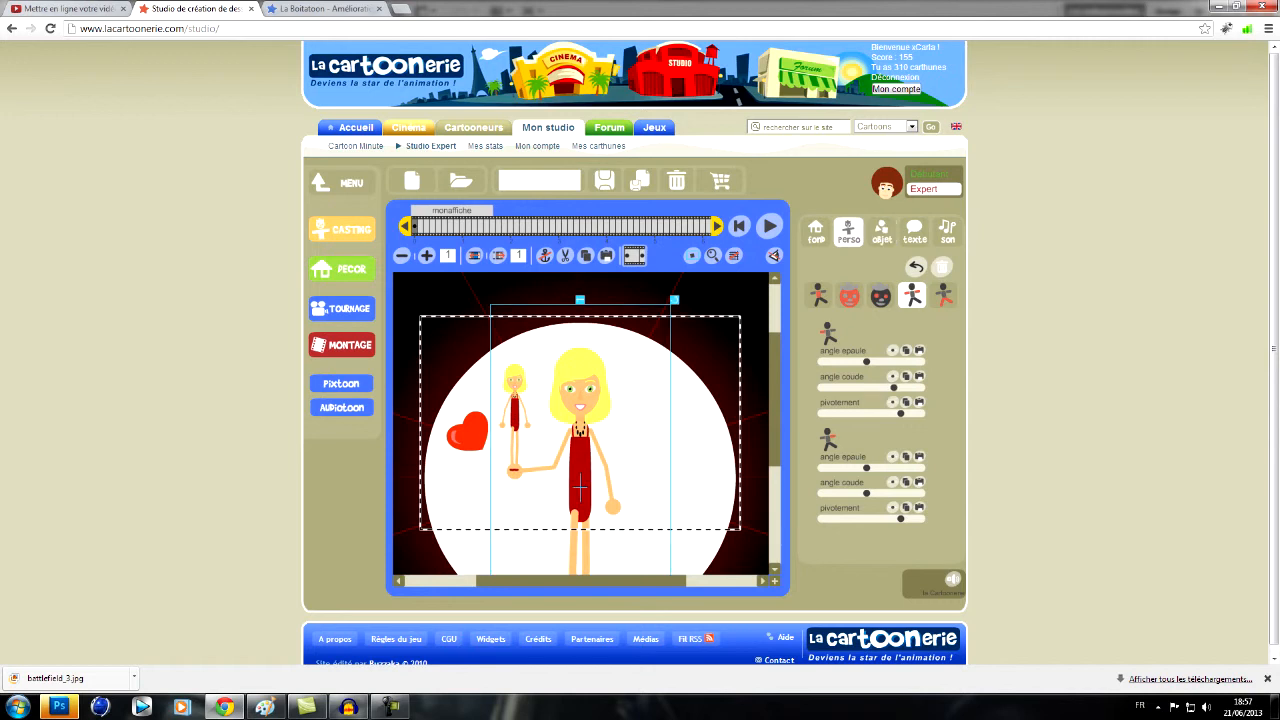
# - Add the crescent moon object from NATURE > AIRS to the scene
pyautogui.click(881, 232)
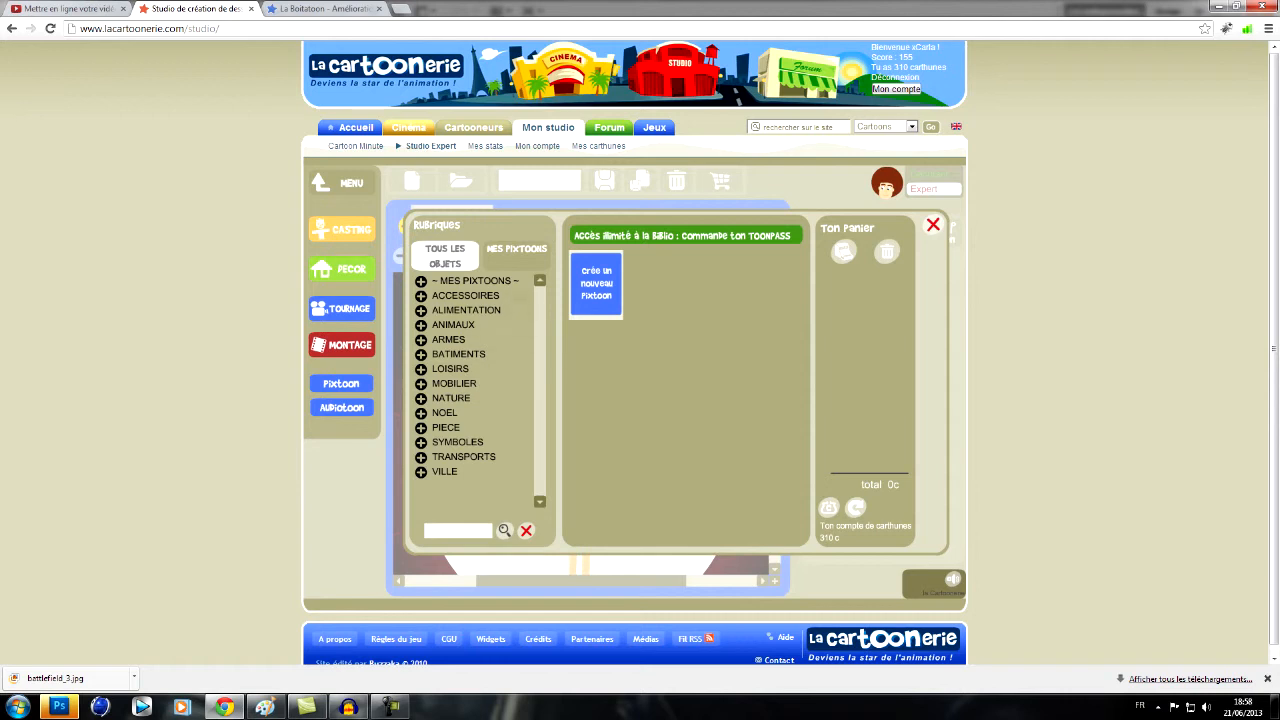
pyautogui.click(465, 296)
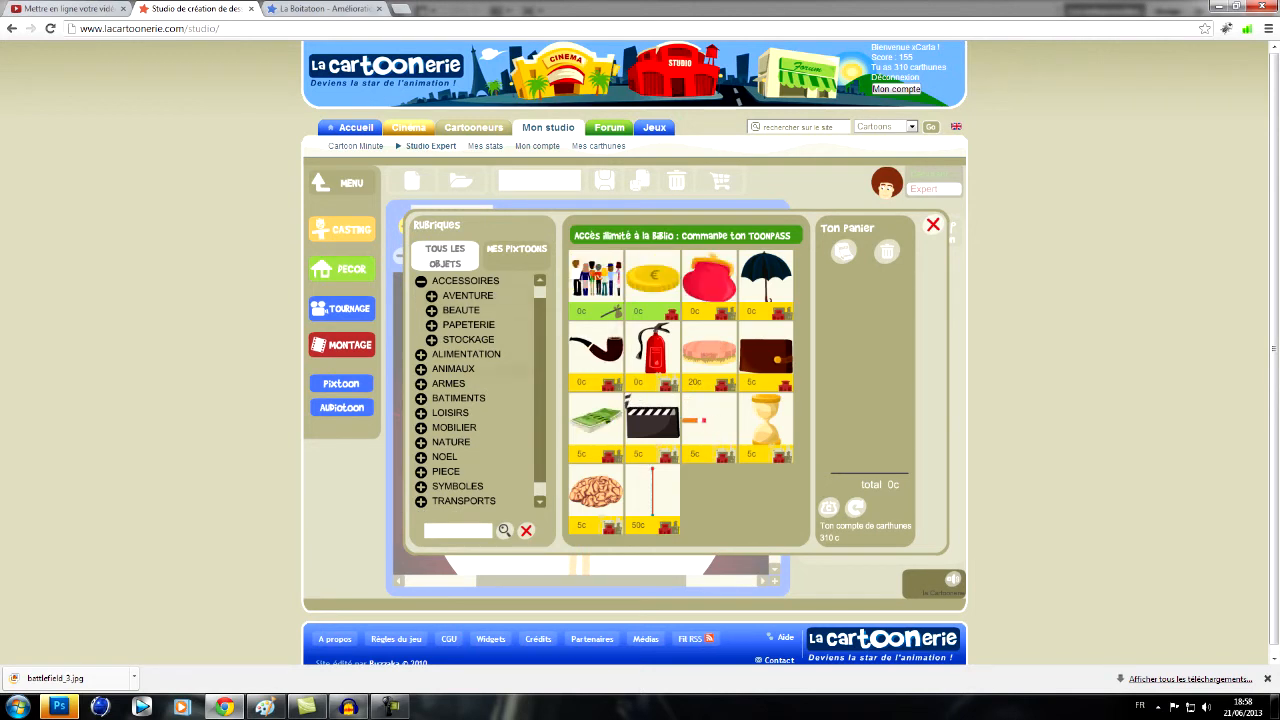
pyautogui.click(421, 296)
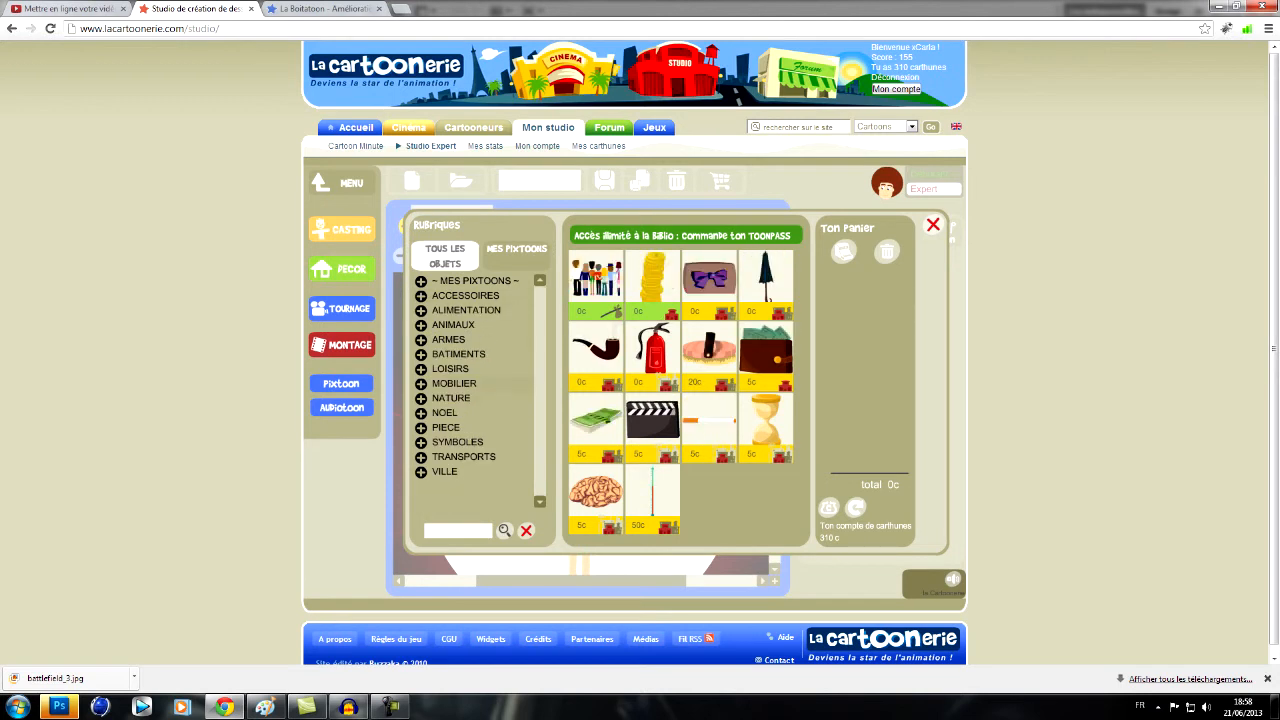
pyautogui.click(421, 398)
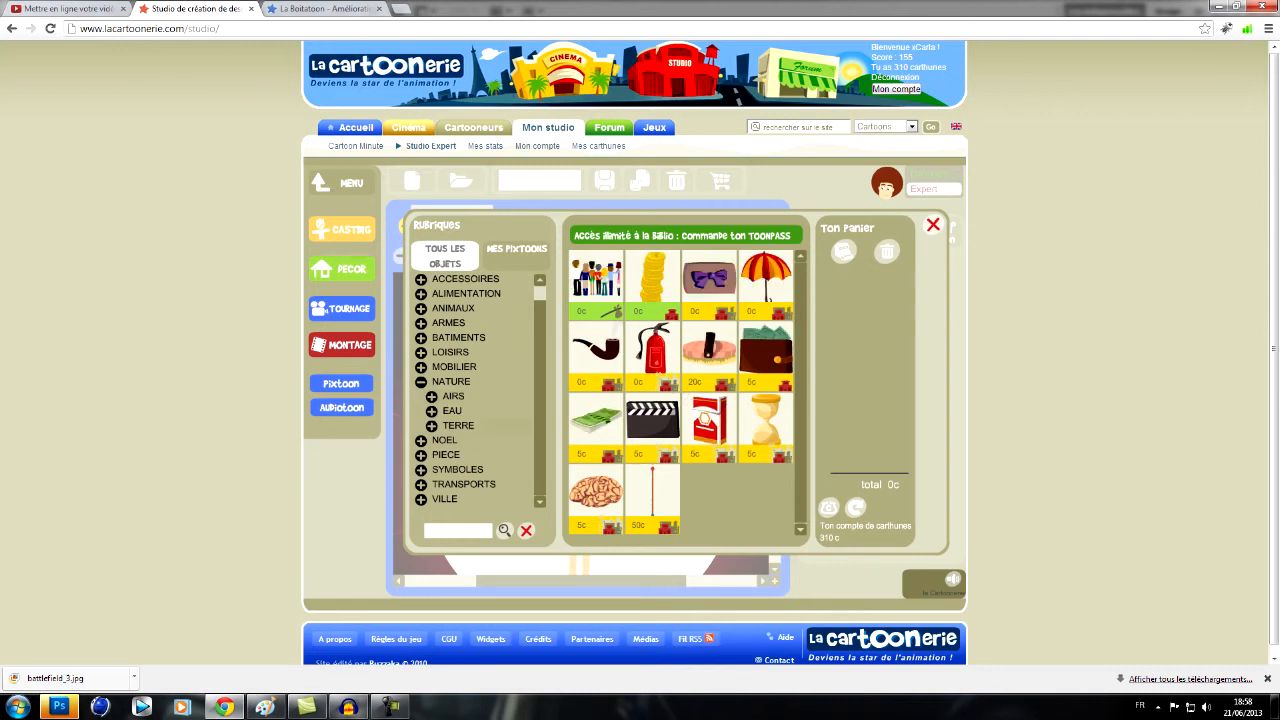
pyautogui.click(454, 396)
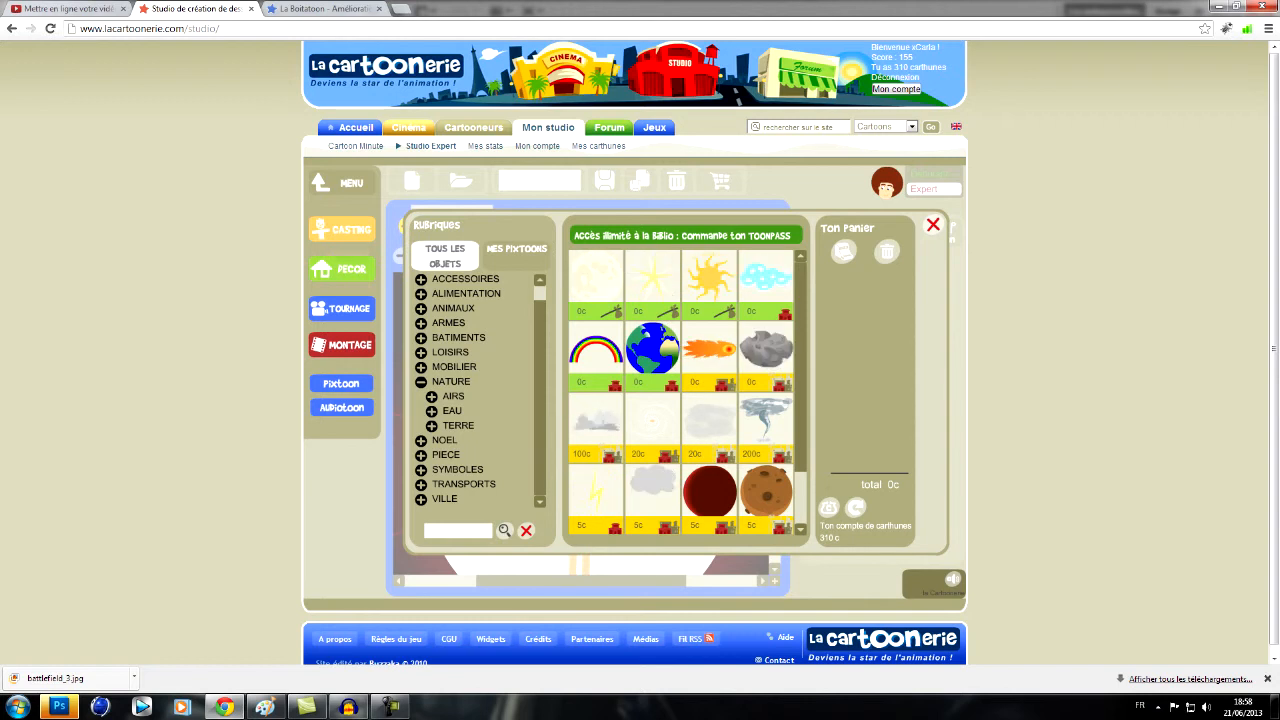
pyautogui.click(597, 278)
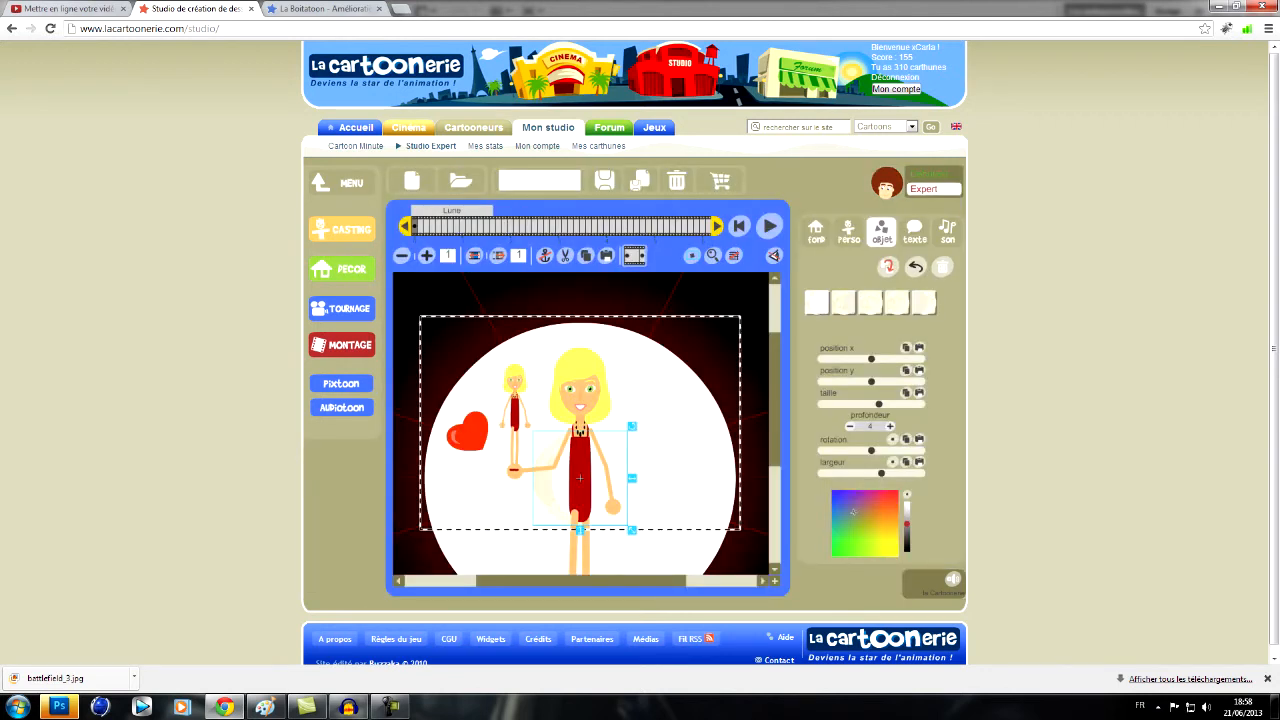
# - Enlarge the moon beside the large girl, colour it pale yellow and switch it to the thicker crescent shape
pyautogui.moveTo(632, 531); pyautogui.dragTo(647, 545)
pyautogui.moveTo(579, 478); pyautogui.dragTo(676, 423)
pyautogui.moveTo(852, 512); pyautogui.dragTo(907, 515)
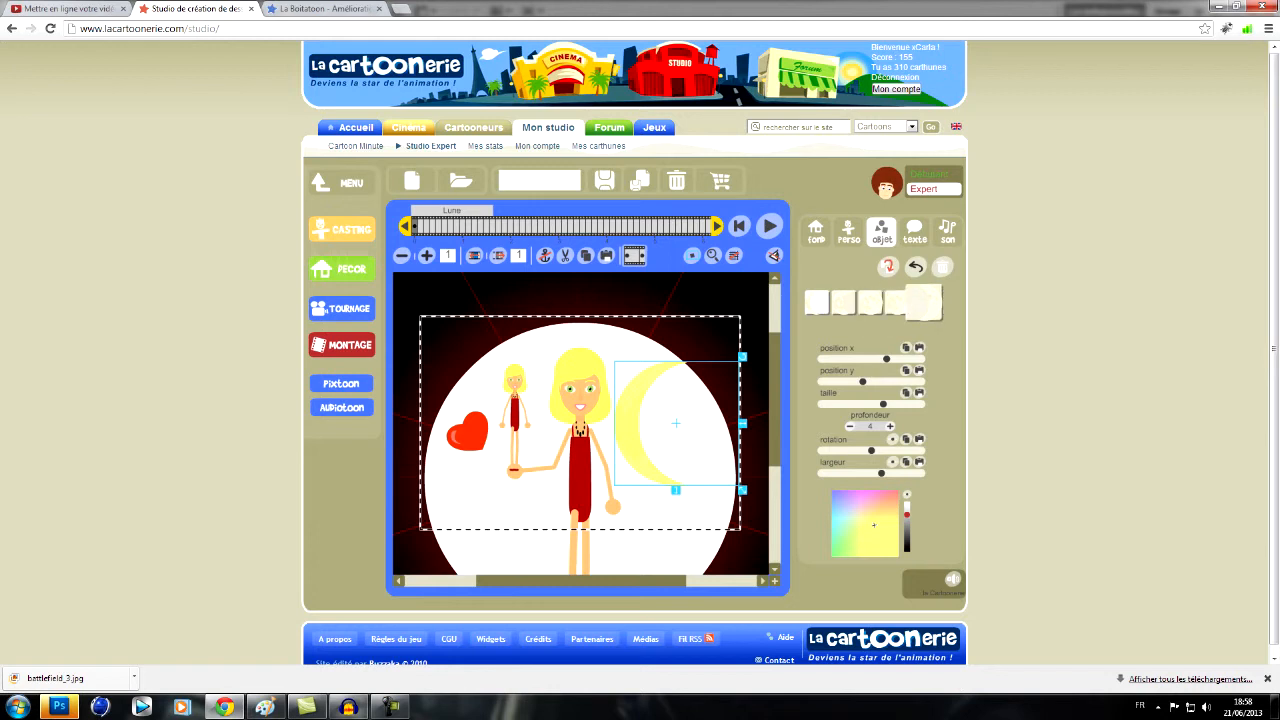
pyautogui.click(844, 303)
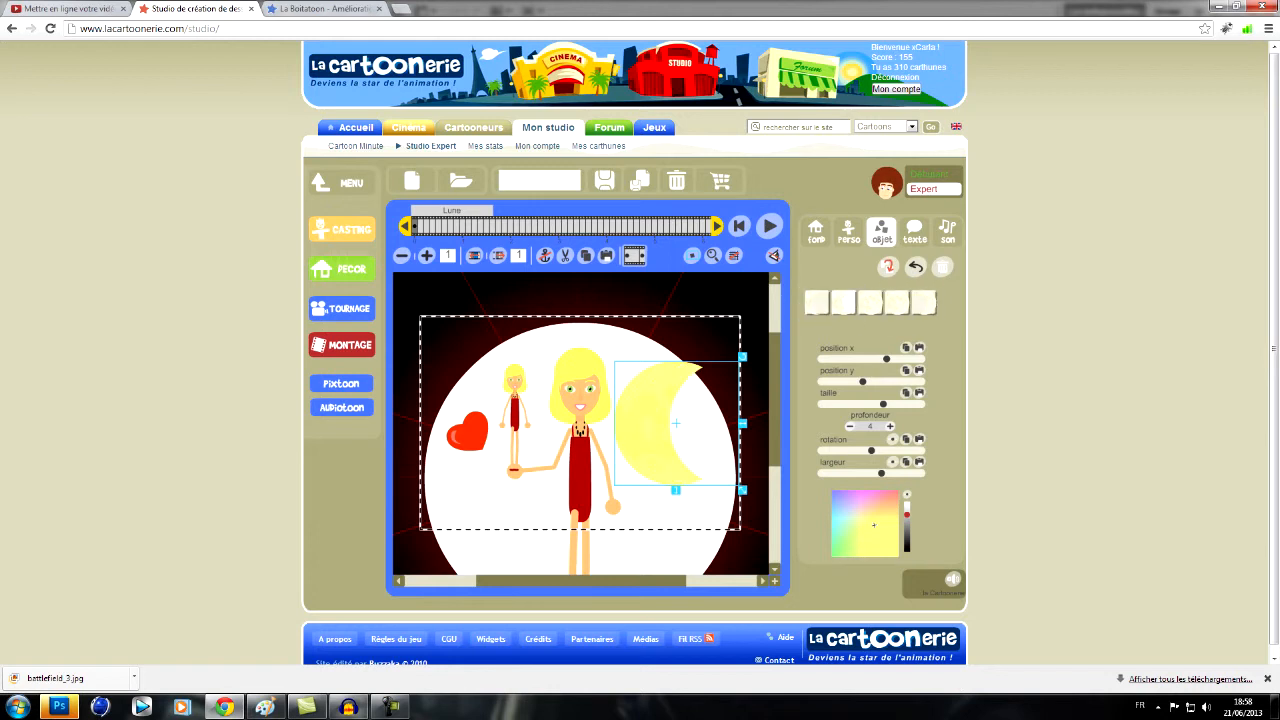
# - Shrink, tilt and mirror the moon, and fit it against the large girl's head as part of her blond hair
pyautogui.moveTo(742, 490); pyautogui.dragTo(720, 467)
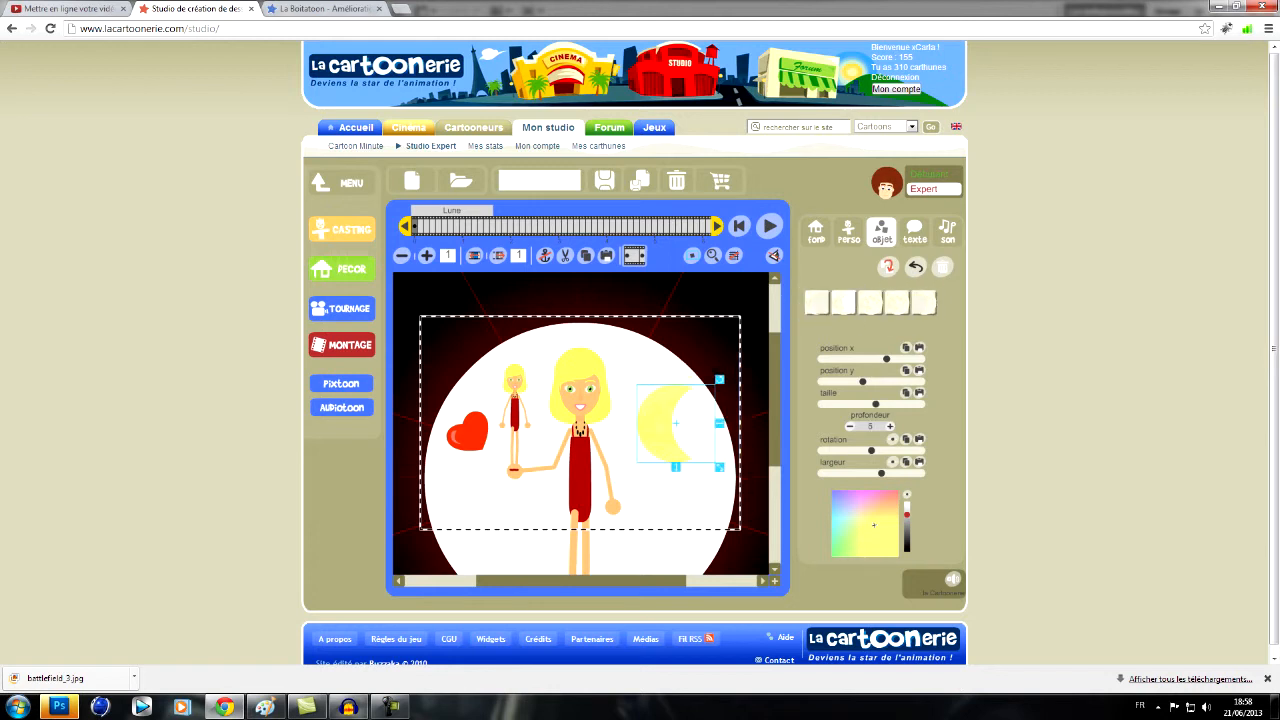
pyautogui.moveTo(676, 424); pyautogui.dragTo(568, 436)
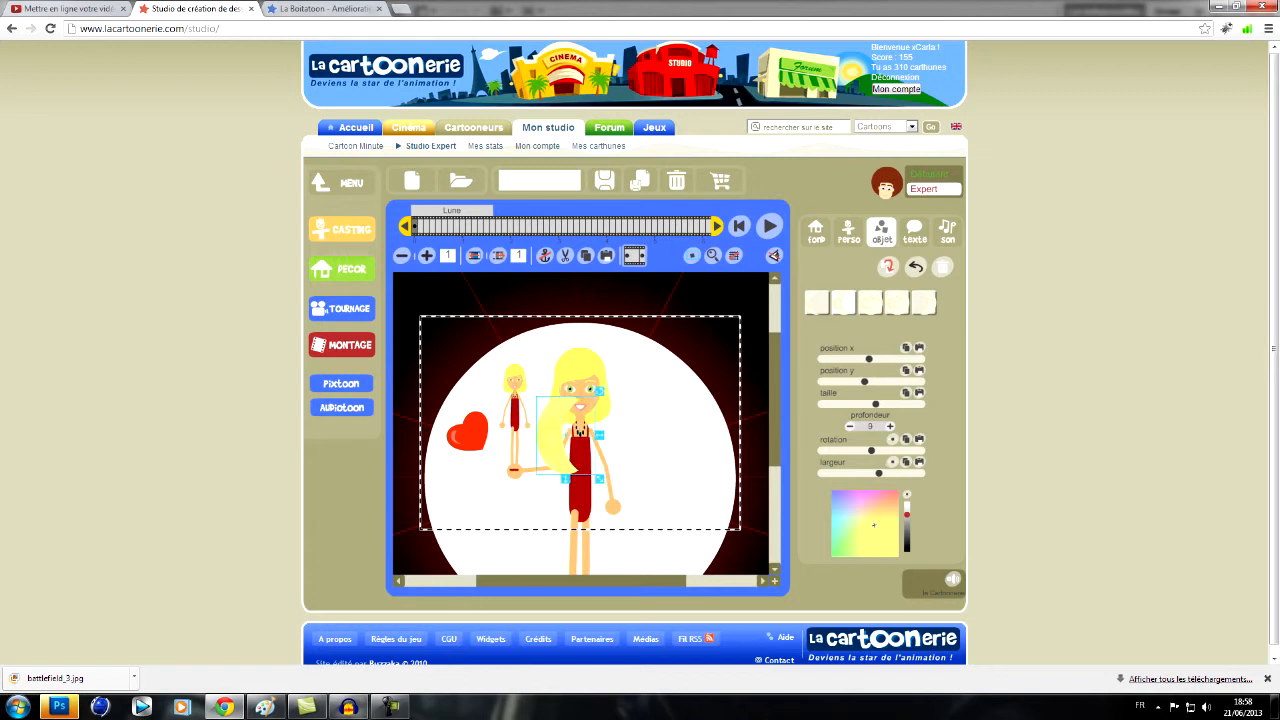
pyautogui.moveTo(907, 514); pyautogui.dragTo(907, 516)
pyautogui.moveTo(599, 479); pyautogui.dragTo(610, 409)
pyautogui.click(932, 175)
pyautogui.click(871, 460)
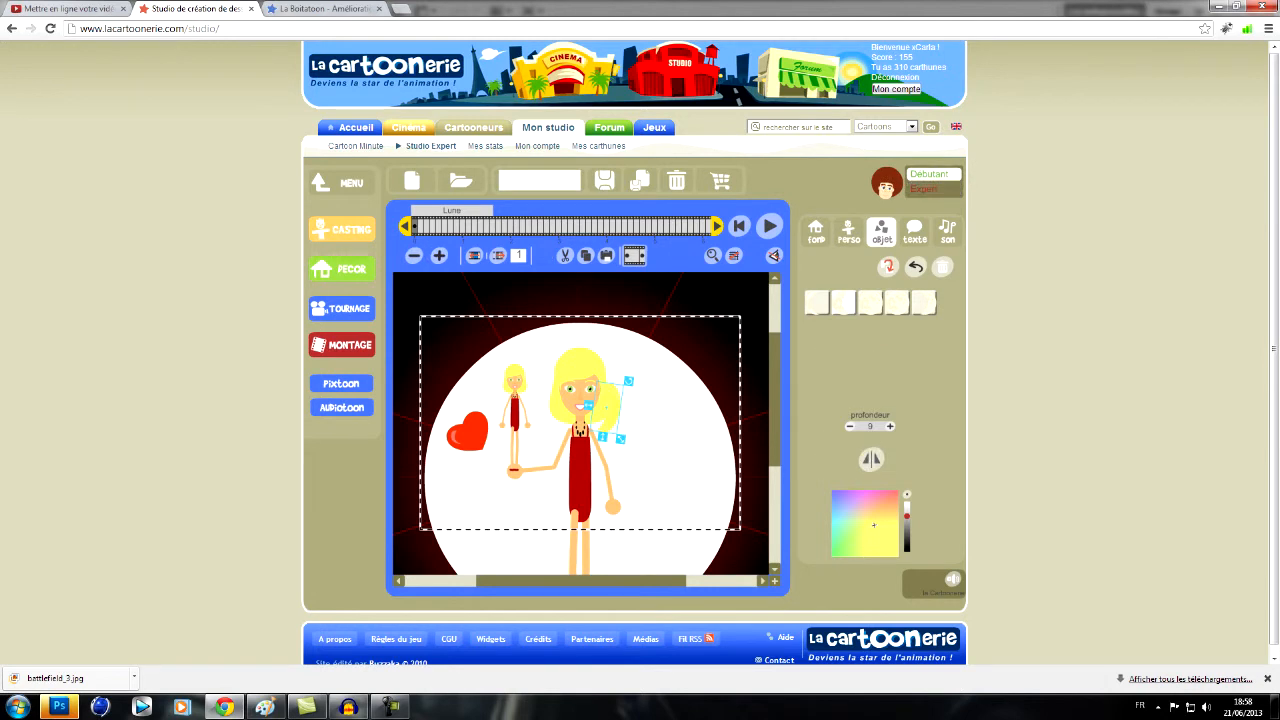
pyautogui.moveTo(609, 408); pyautogui.dragTo(595, 393)
pyautogui.click(579, 487)
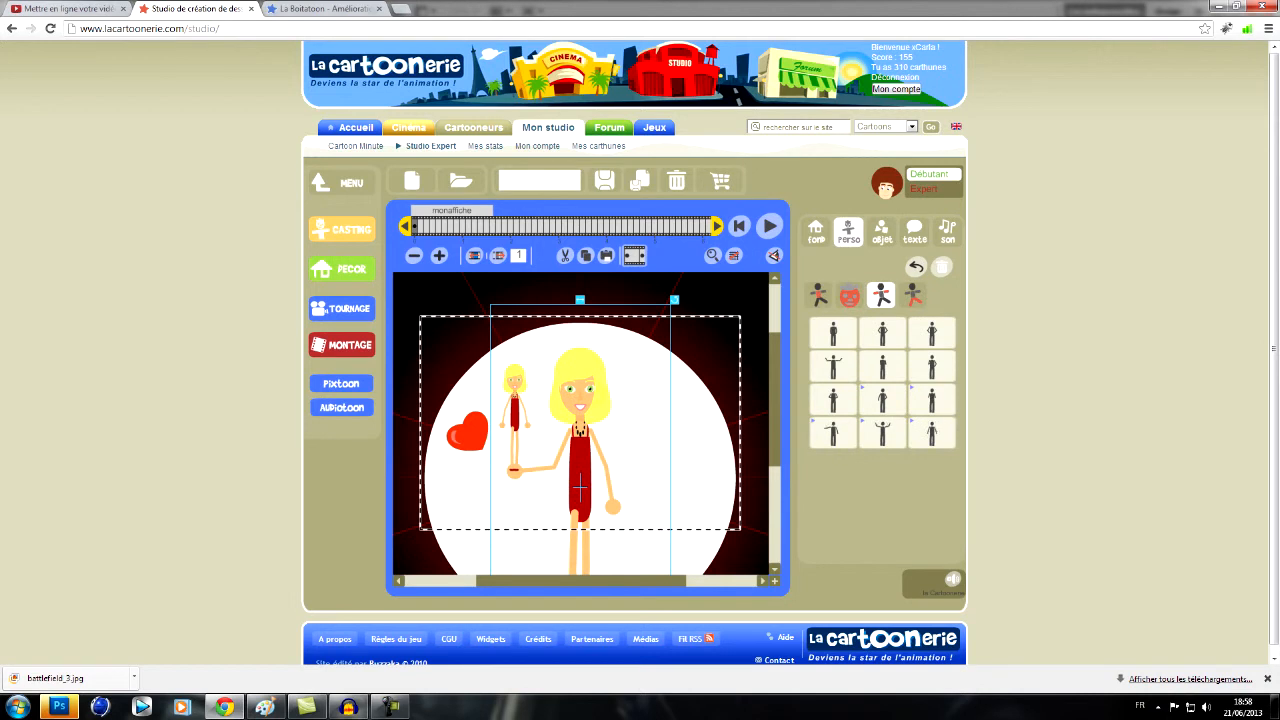
# - Place a smaller matching moon piece over the small girl's hair
pyautogui.click(594, 398)
pyautogui.moveTo(594, 398); pyautogui.dragTo(522, 381)
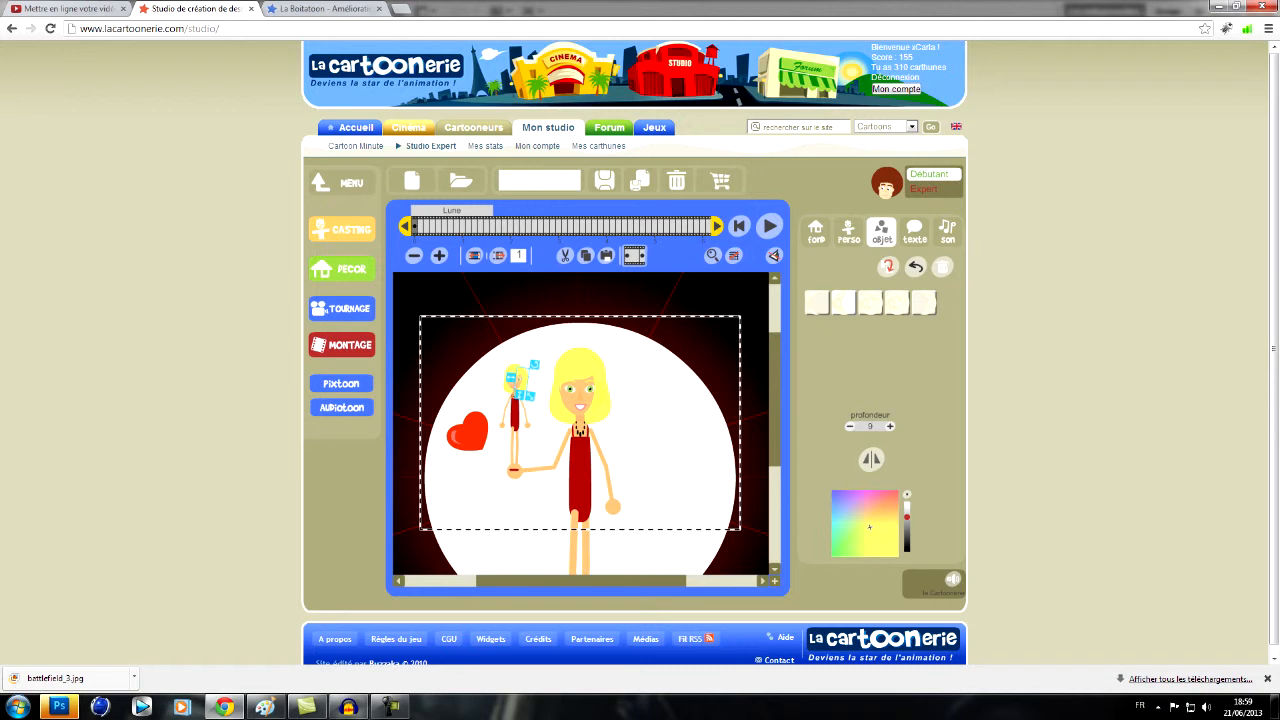
pyautogui.click(816, 232)
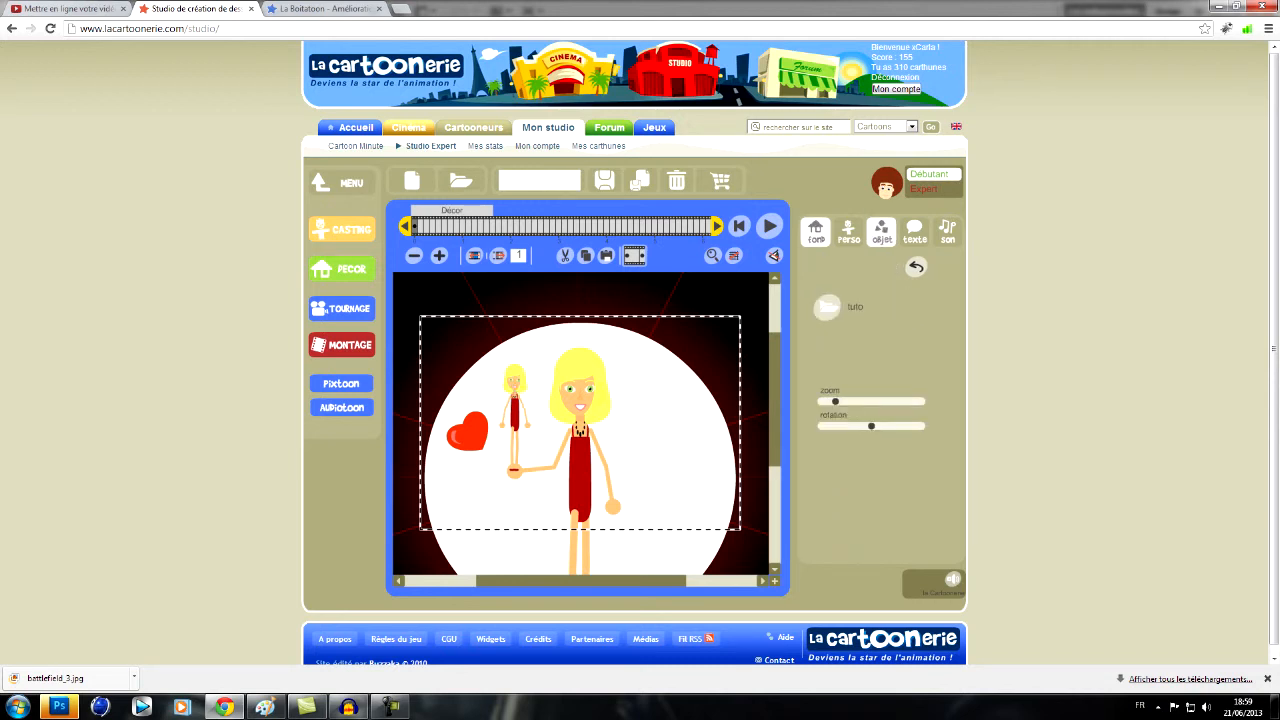
# - Add the triangle from SYMBOLES > FORMES as a skirt on the large girl's dress and colour it dark red
pyautogui.click(881, 232)
pyautogui.click(457, 442)
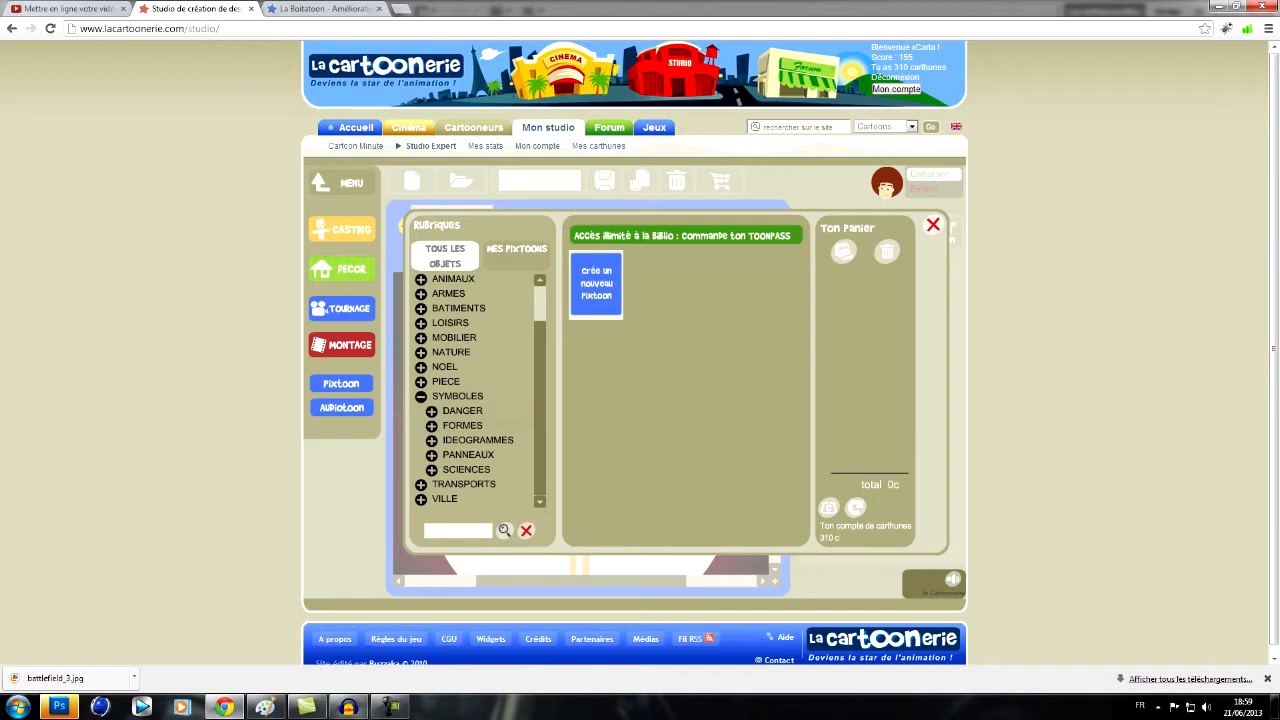
pyautogui.click(462, 426)
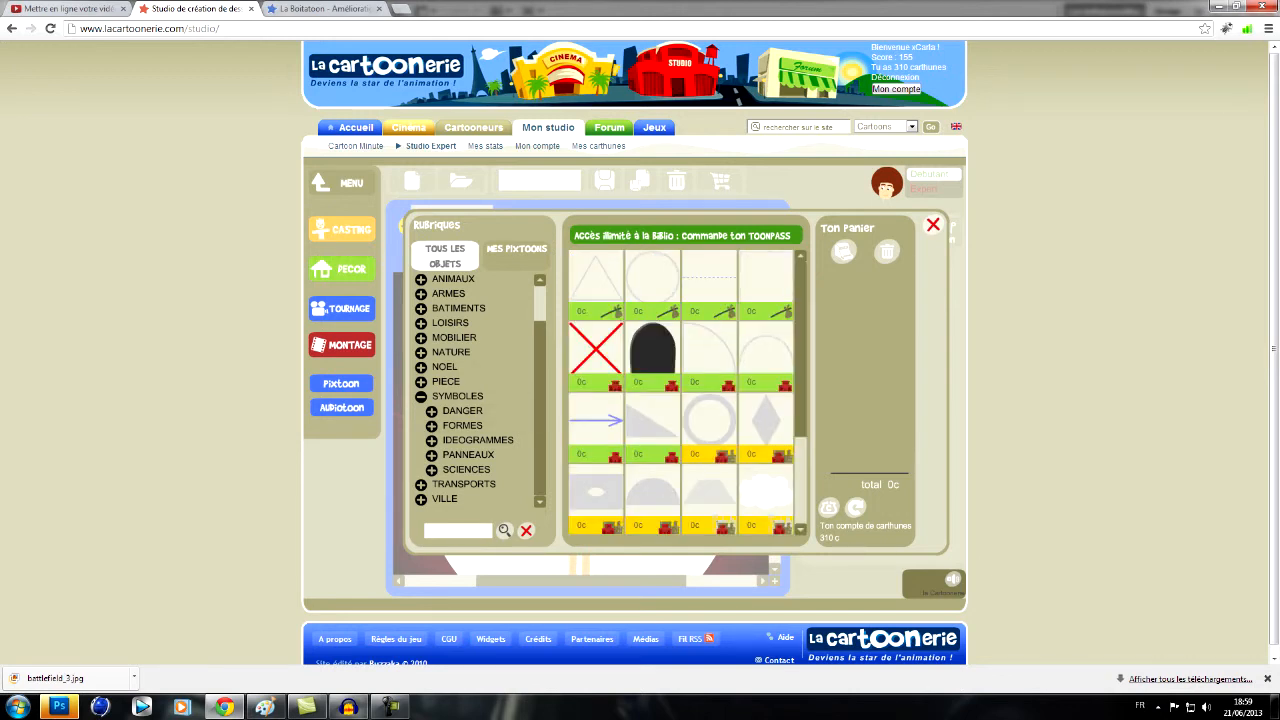
pyautogui.click(596, 279)
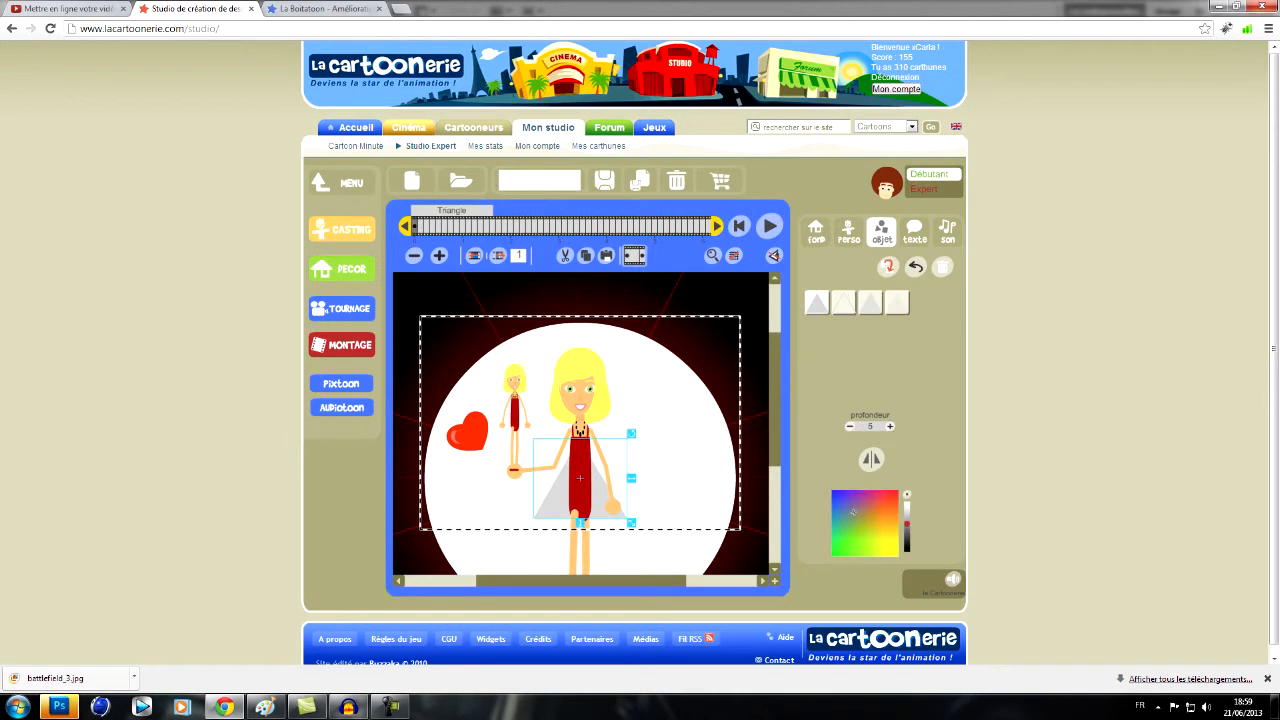
pyautogui.moveTo(579, 478); pyautogui.dragTo(579, 504)
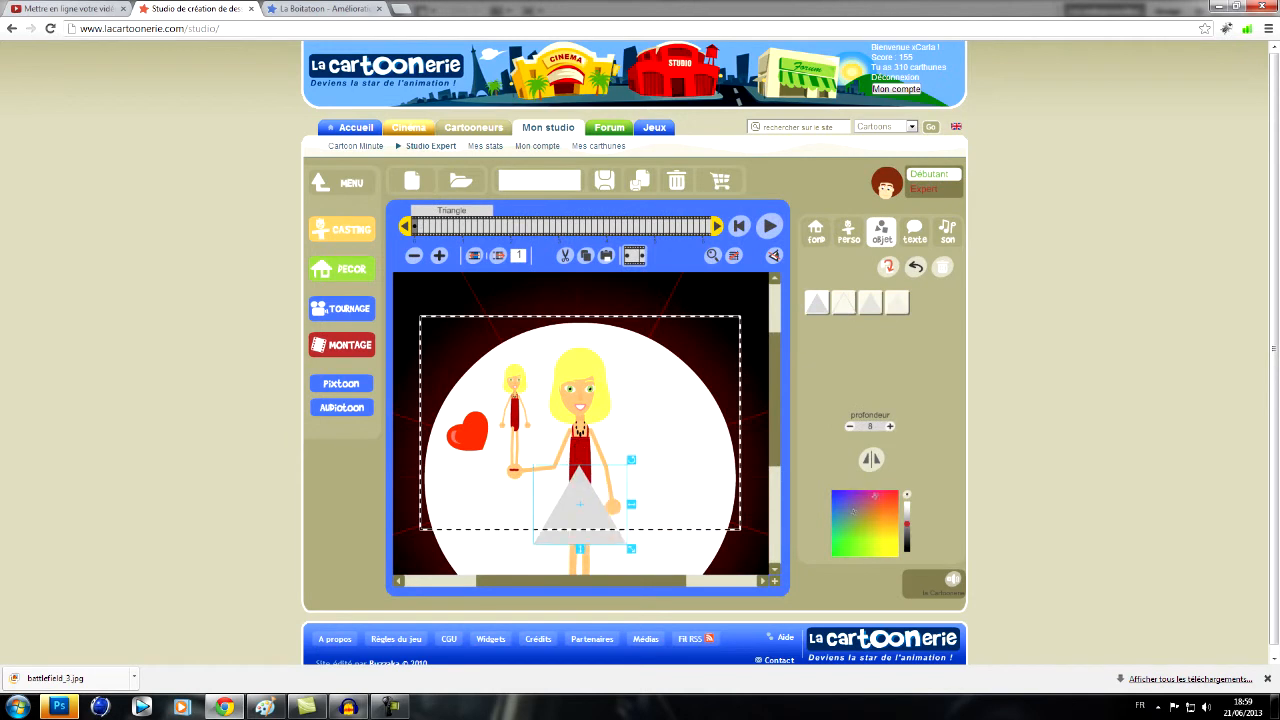
pyautogui.moveTo(853, 512); pyautogui.dragTo(898, 491)
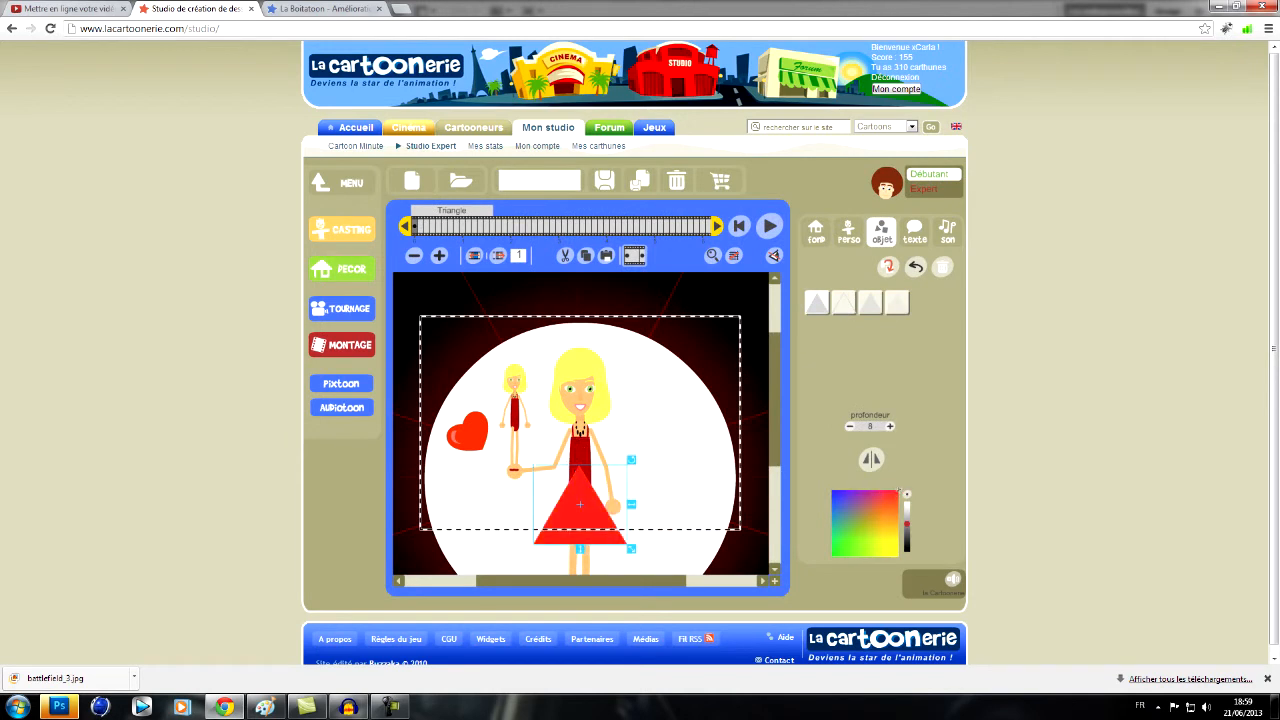
pyautogui.moveTo(907, 527); pyautogui.dragTo(907, 538)
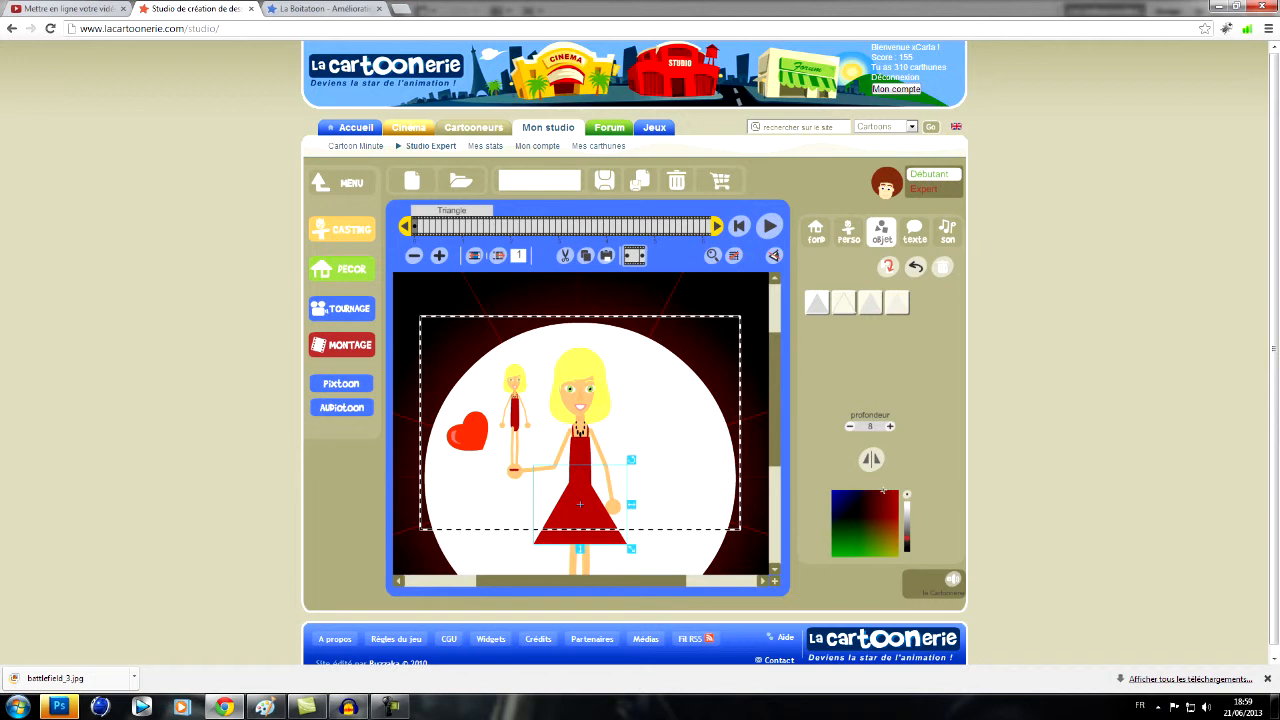
# - Duplicate the dark red triangle at a smaller size and fit it on the small girl as her skirt
pyautogui.moveTo(631, 548); pyautogui.dragTo(550, 472)
pyautogui.click(888, 267)
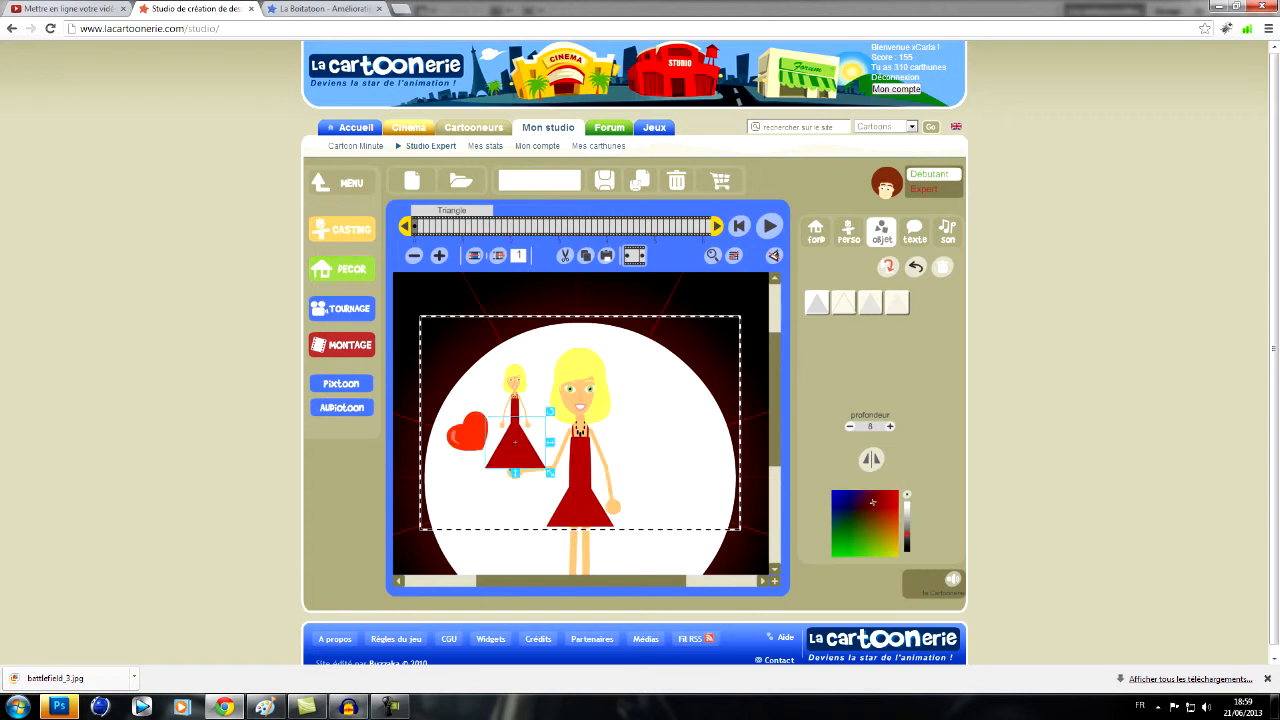
pyautogui.click(816, 232)
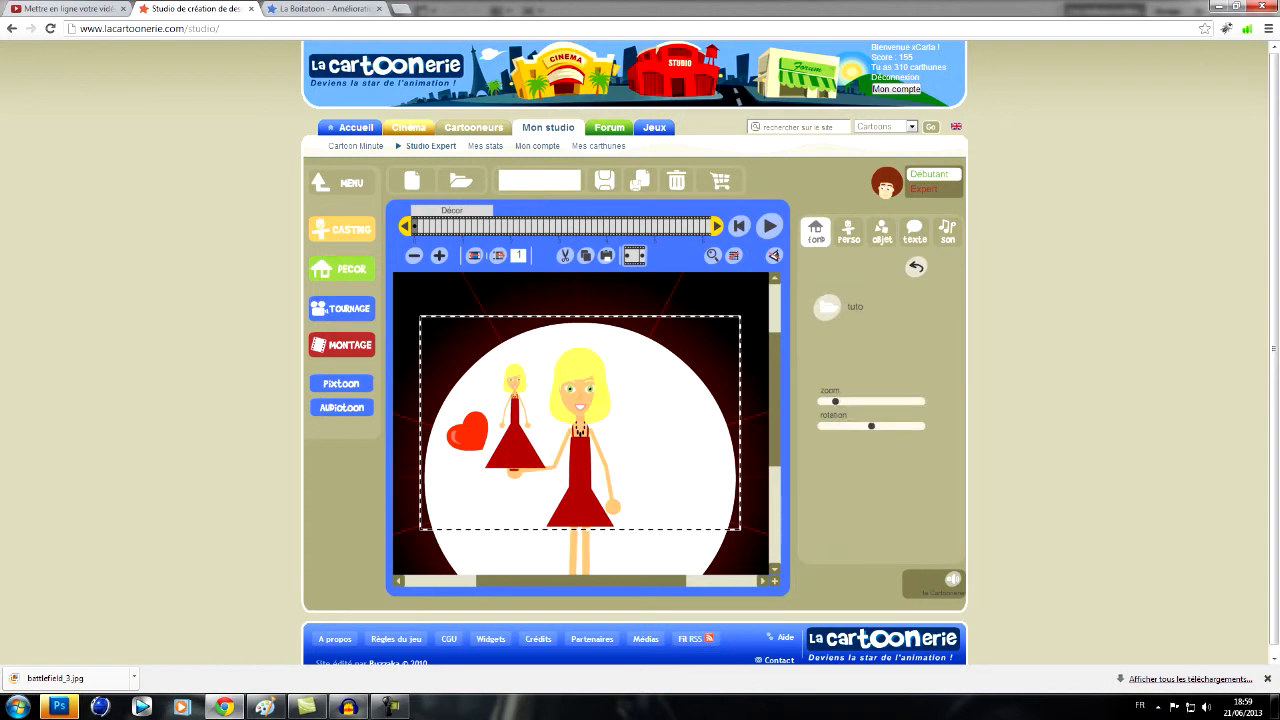
# - Enlarge the large girl's triangle skirt and move it down so it forms a long gown
pyautogui.click(581, 508)
pyautogui.moveTo(618, 531); pyautogui.dragTo(668, 574)
pyautogui.moveTo(585, 505); pyautogui.dragTo(582, 542)
pyautogui.click(582, 542)
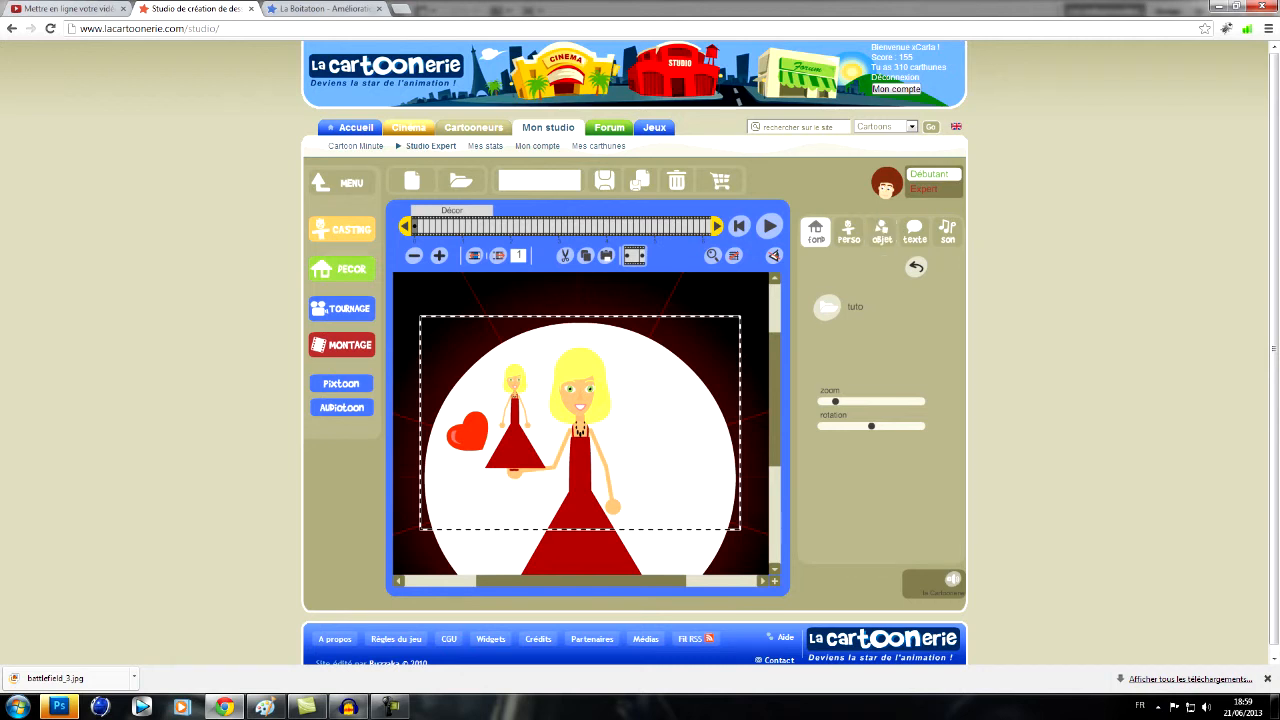
# - Add the pink bow from ACCESSOIRES > BEAUTE to the scene
pyautogui.click(881, 231)
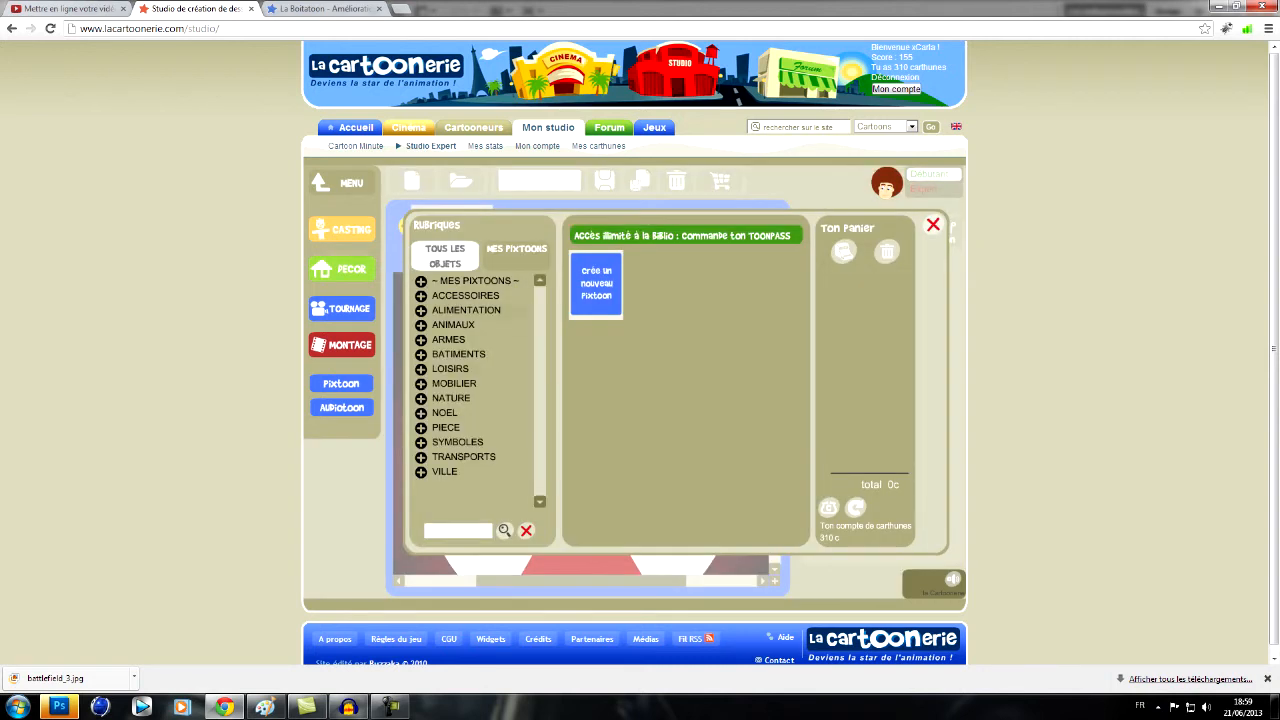
pyautogui.click(465, 296)
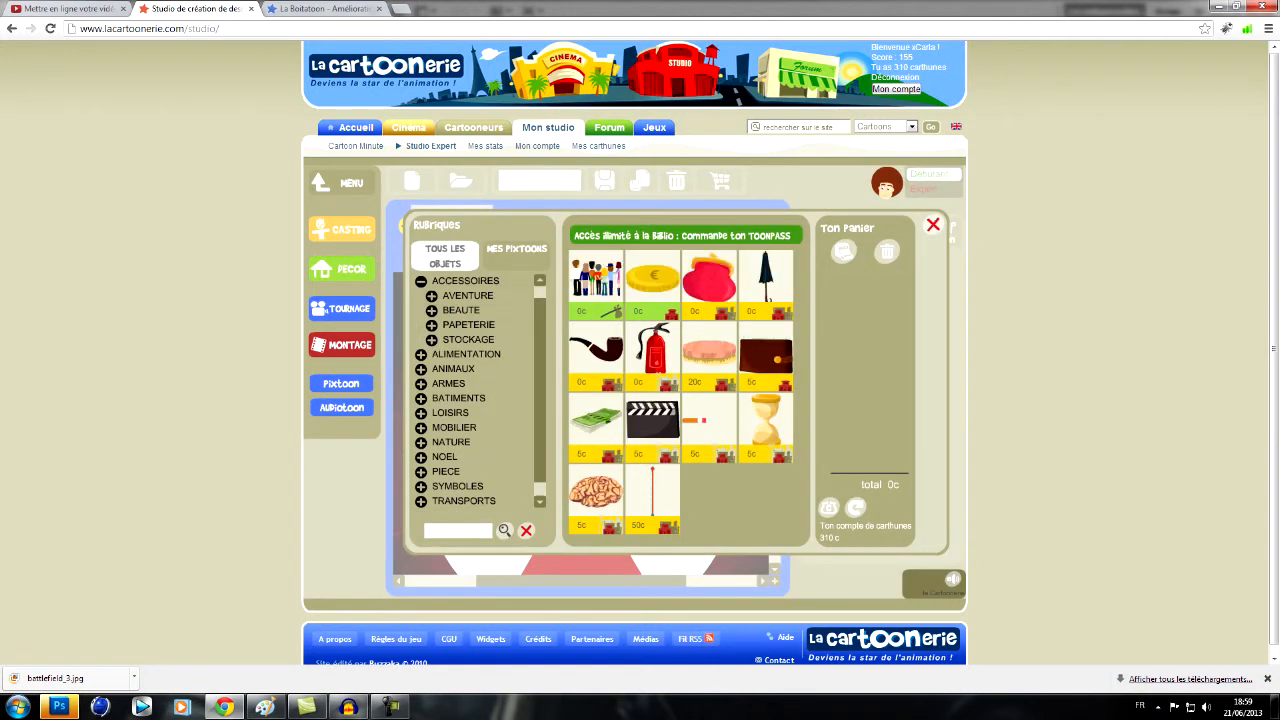
pyautogui.click(461, 310)
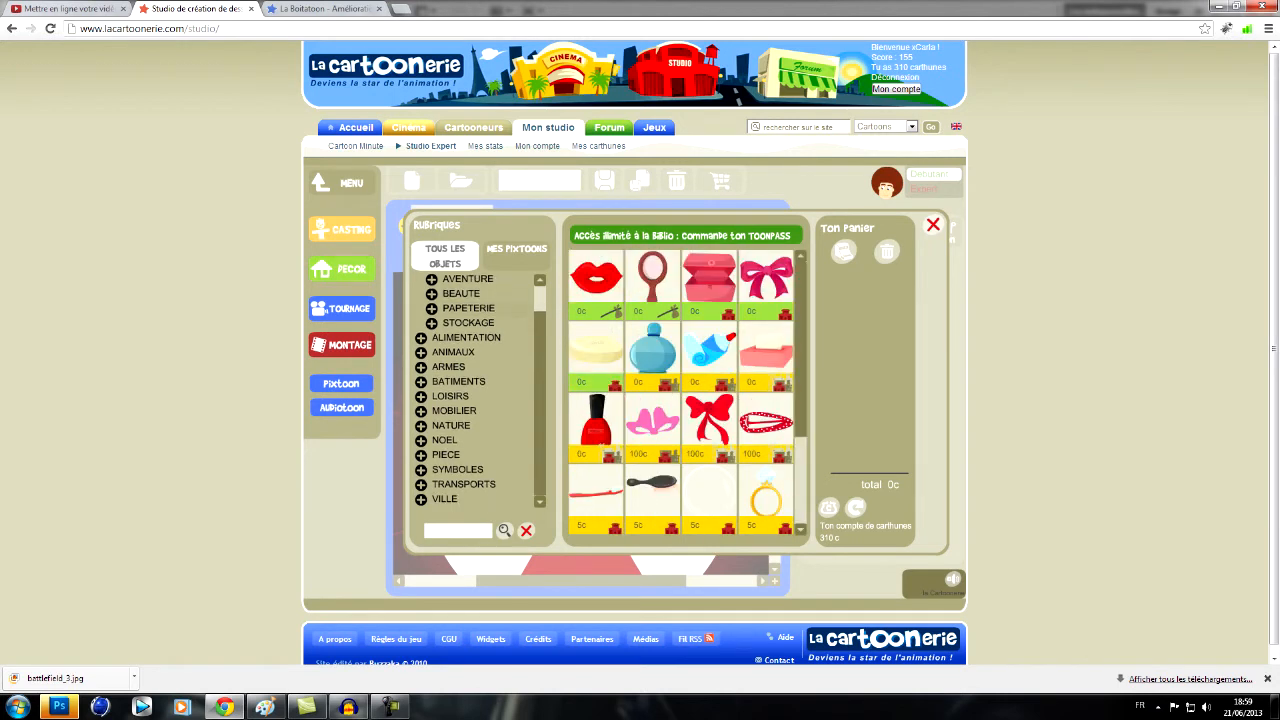
pyautogui.click(766, 278)
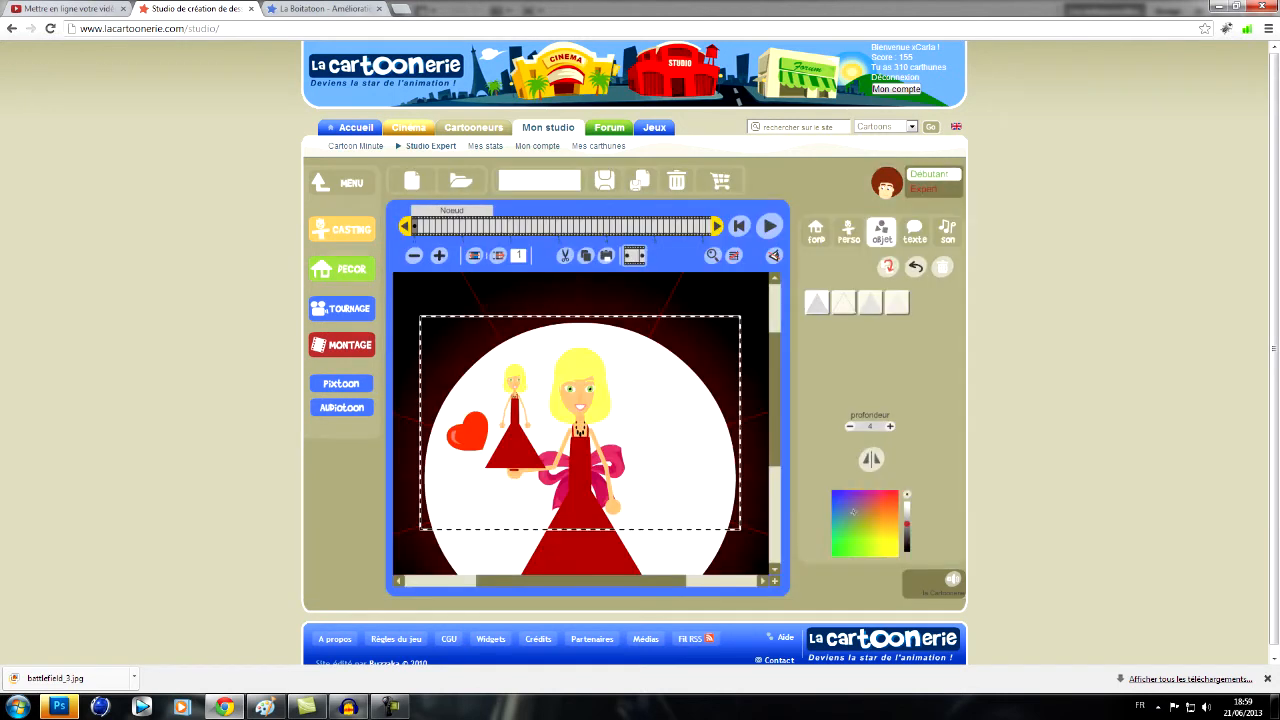
# - Bring the bow forward to depth 9, colour it black and fit it at the waist of the large girl's gown
pyautogui.click(890, 427)
pyautogui.click(890, 427)
pyautogui.click(890, 427)
pyautogui.click(890, 427)
pyautogui.click(852, 511)
pyautogui.moveTo(629, 518); pyautogui.dragTo(580, 493)
# - Duplicate the black bow at a smaller size and fit it on the small girl's waist
pyautogui.click(888, 267)
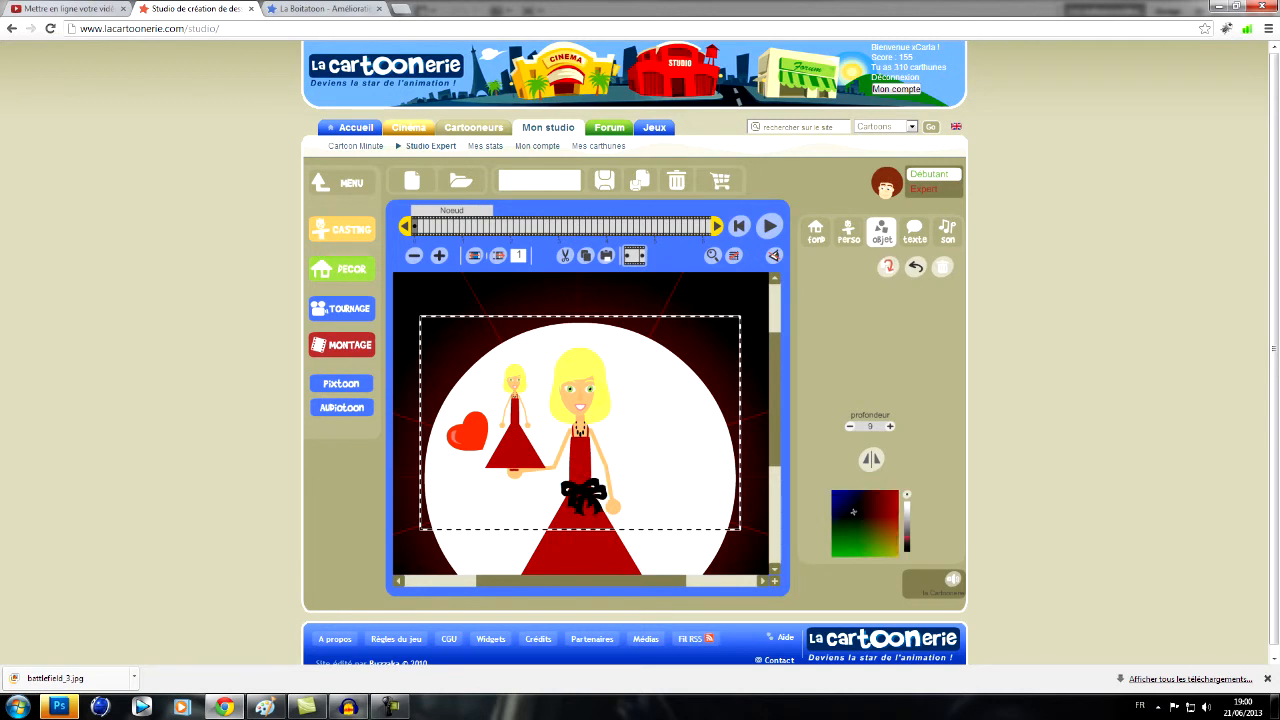
pyautogui.moveTo(586, 497); pyautogui.dragTo(515, 434)
pyautogui.click(515, 455)
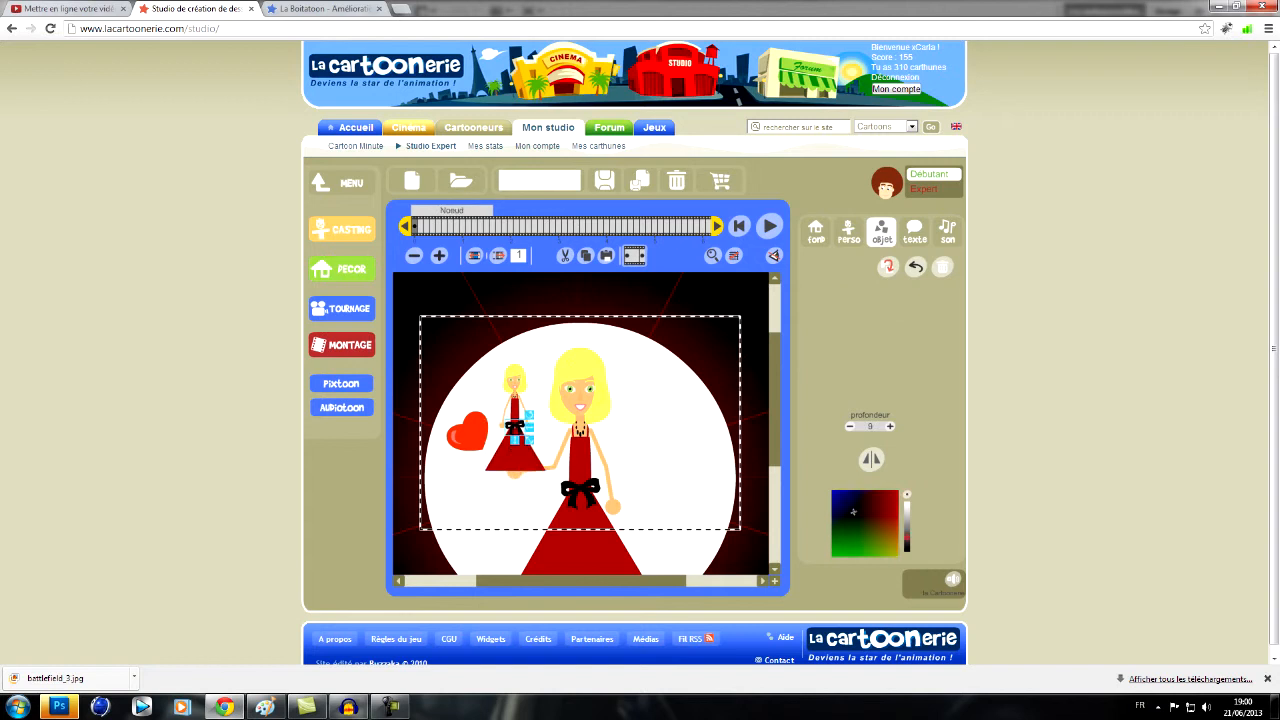
pyautogui.click(816, 232)
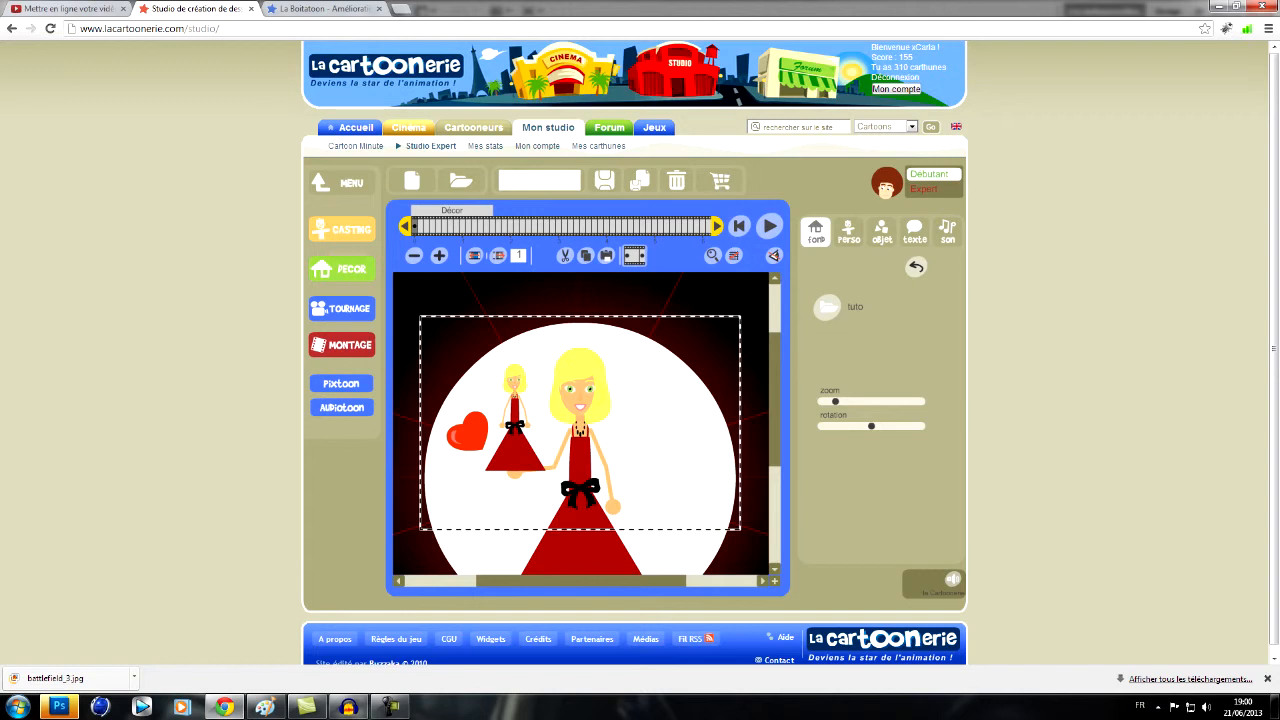
# - Switch to Paint, paste the studio screenshot and move the framed scene area to the canvas's upper-left corner
pyautogui.click(265, 707)
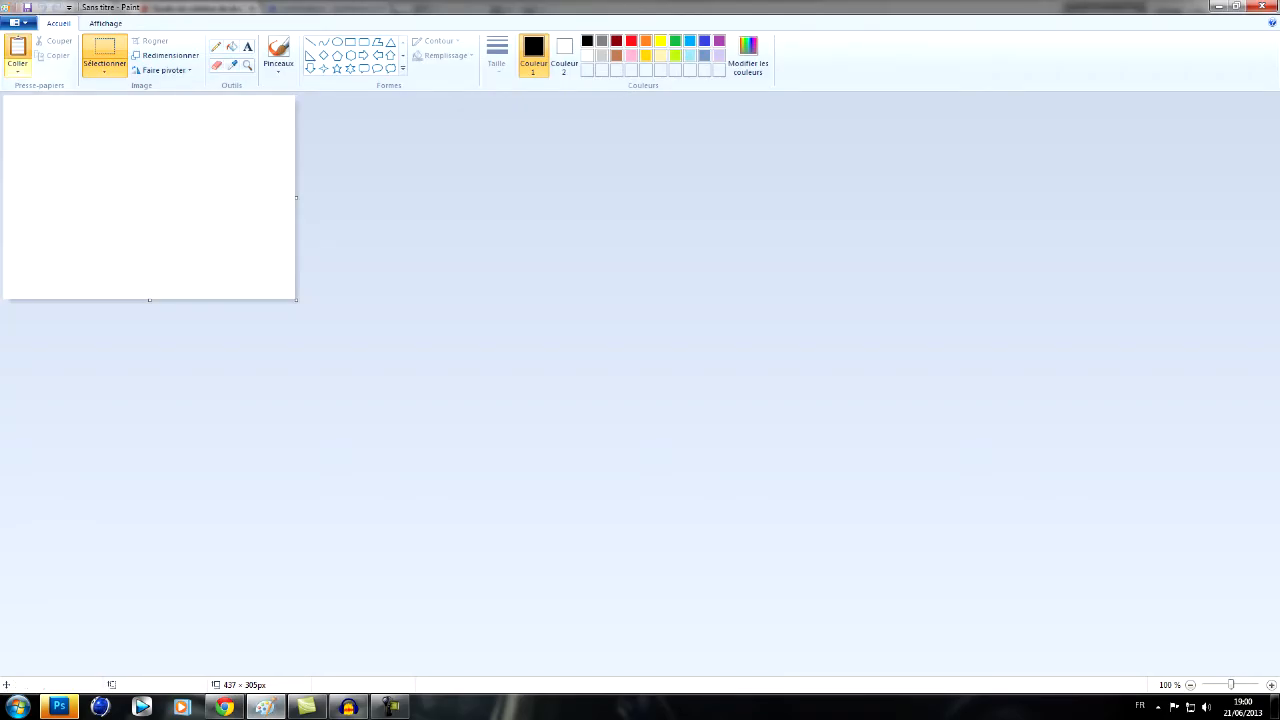
pyautogui.hotkey('ctrl', 'v')
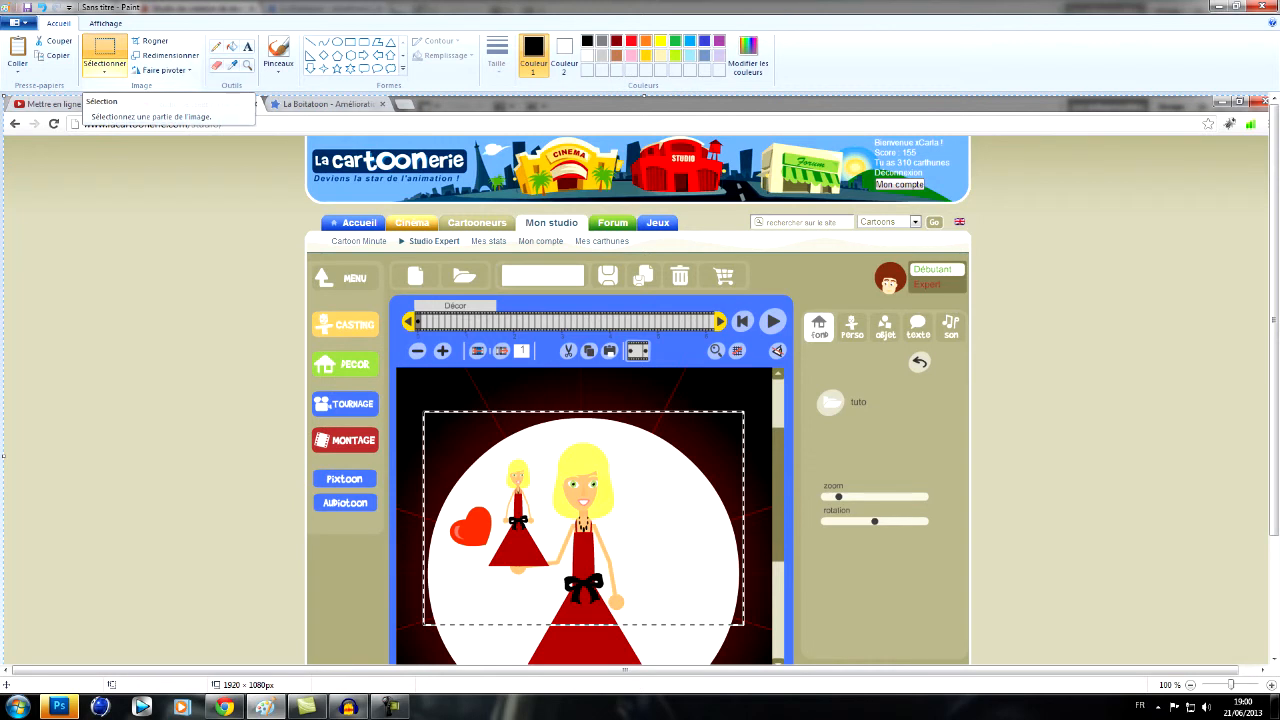
pyautogui.click(104, 50)
pyautogui.scroll(-3, 500, 300)
pyautogui.moveTo(537, 335); pyautogui.dragTo(436, 280)
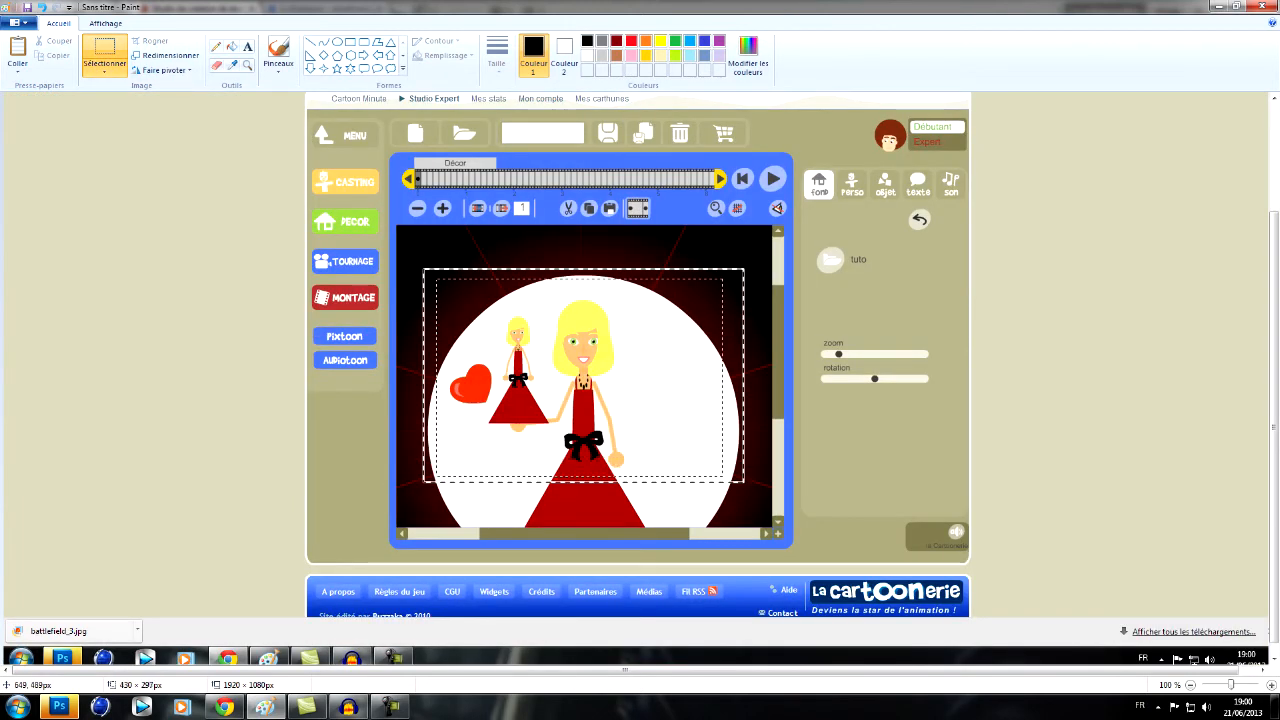
pyautogui.moveTo(440, 282); pyautogui.dragTo(68, 162)
pyautogui.scroll(3, 256, 350)
pyautogui.moveTo(258, 404); pyautogui.dragTo(196, 197)
# - Reduce the canvas to the moved scene picture, about 428 × 298 px
pyautogui.scroll(-3, 640, 380)
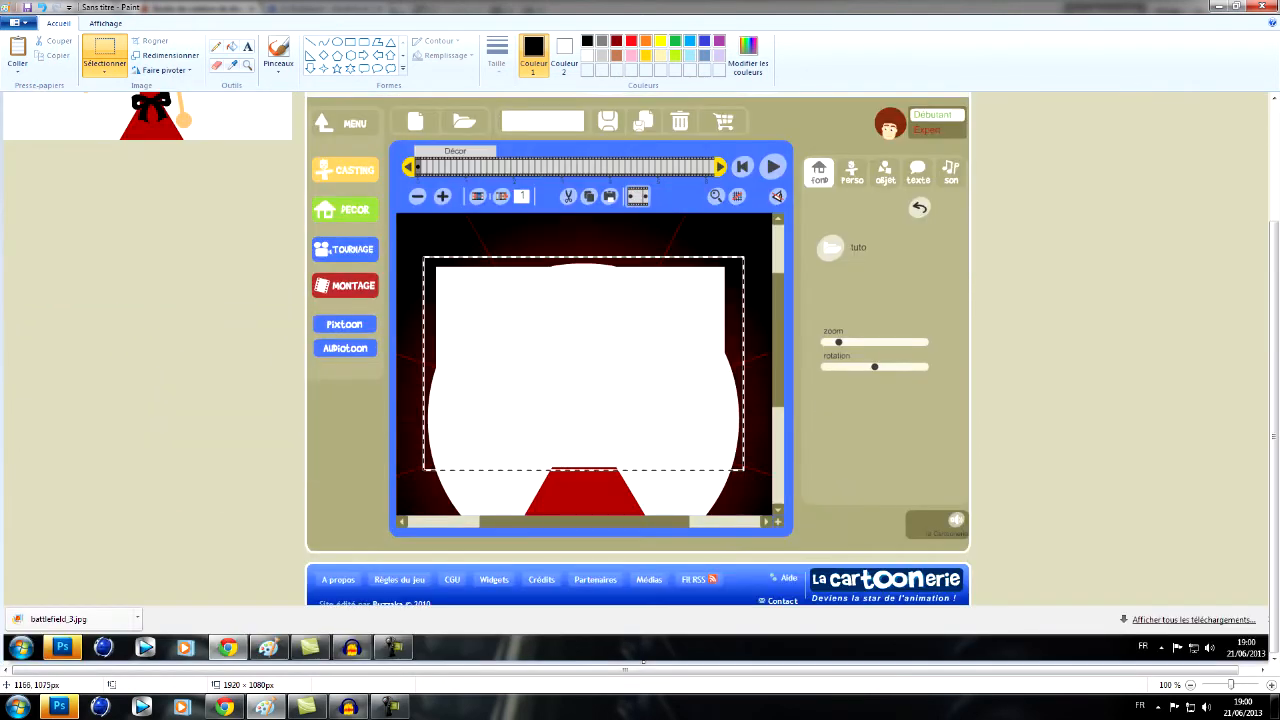
pyautogui.moveTo(629, 670); pyautogui.dragTo(645, 670)
pyautogui.moveTo(1266, 661)
pyautogui.mouseDown()
pyautogui.moveTo(704, 417)
pyautogui.moveTo(320, 281)
pyautogui.moveTo(336, 208)
pyautogui.mouseUp()
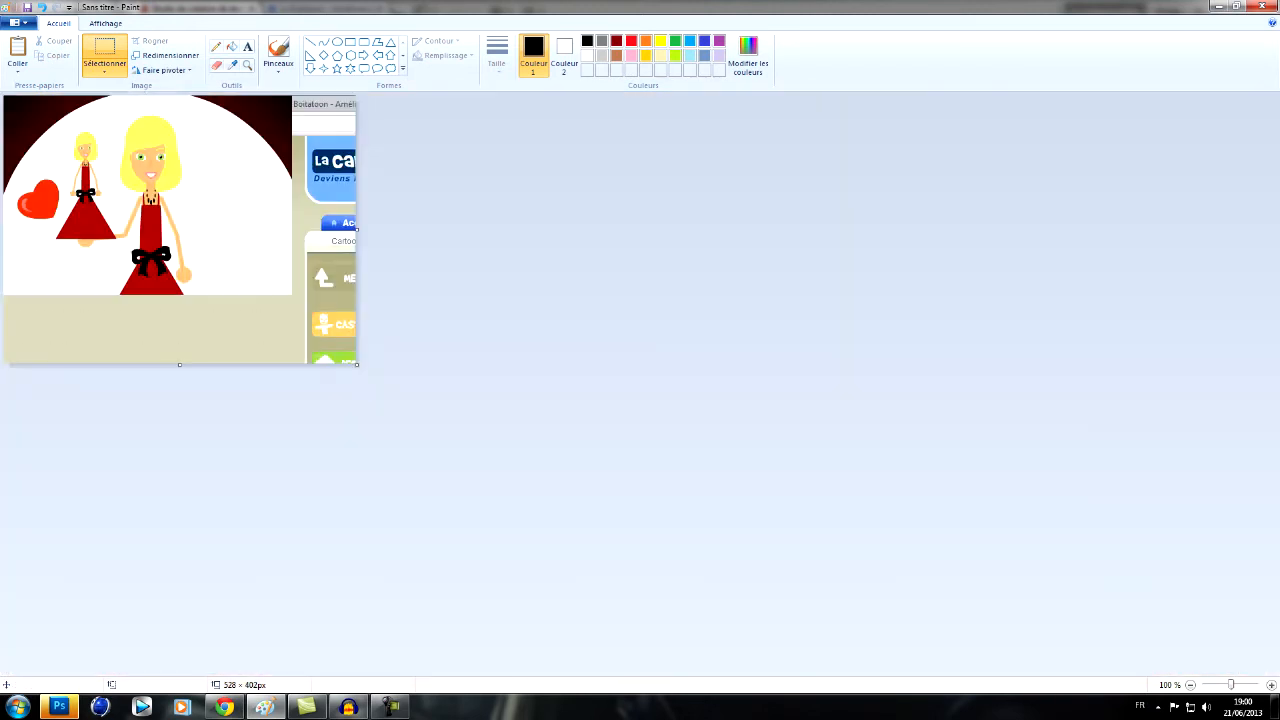
pyautogui.moveTo(356, 364); pyautogui.dragTo(290, 295)
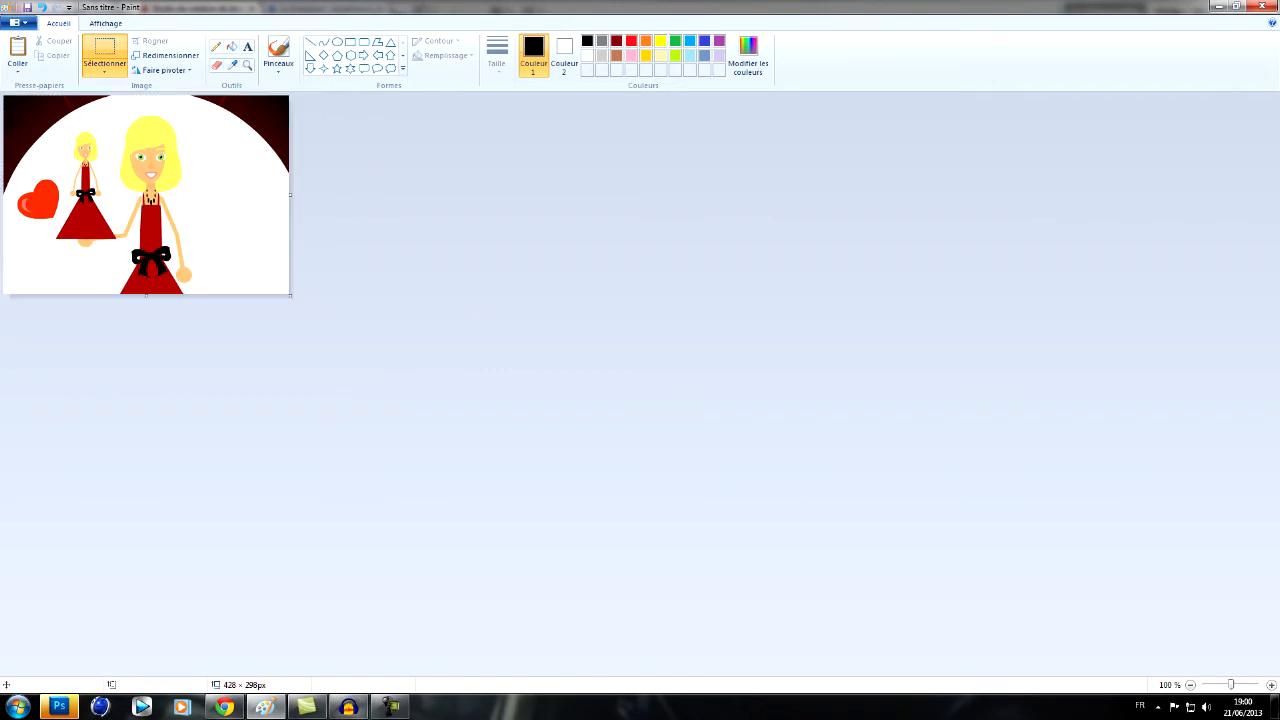
# - Save the picture in the Images library as a JPEG named Mon affiche
pyautogui.click(16, 22)
pyautogui.click(48, 103)
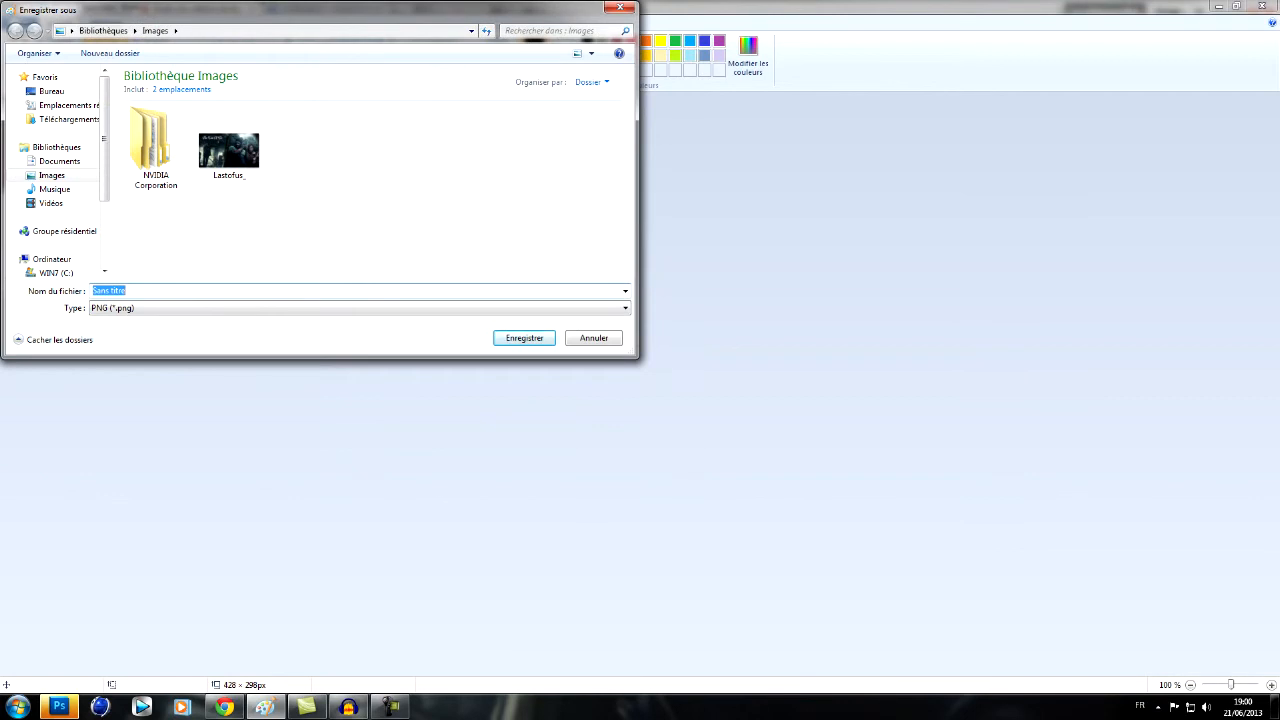
pyautogui.write('Mon a')
pyautogui.write('ffiche')
pyautogui.click(360, 308)
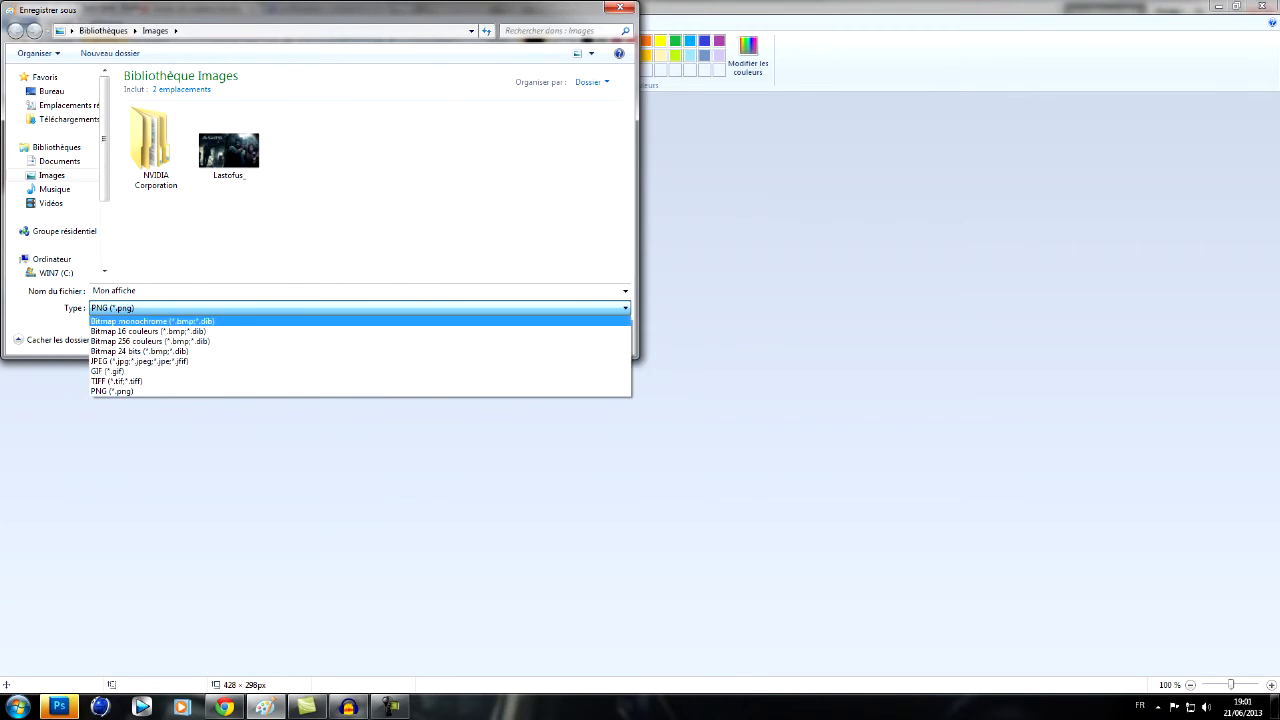
pyautogui.click(360, 361)
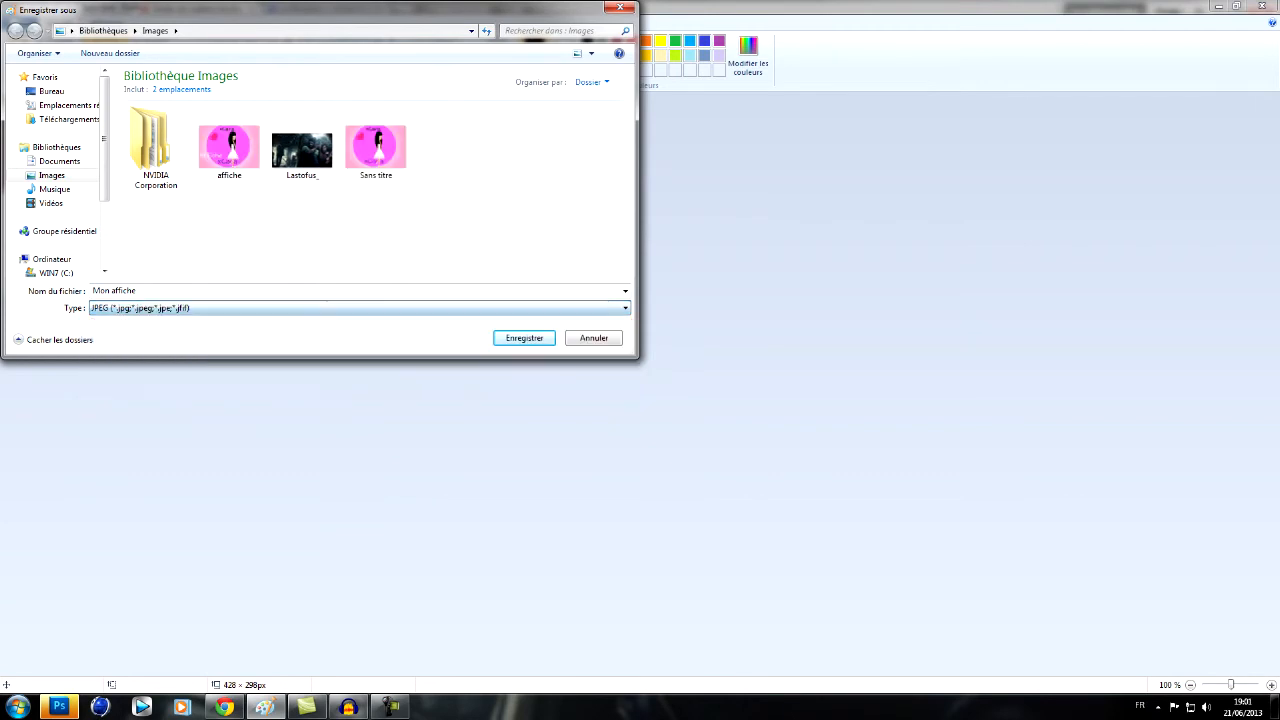
pyautogui.click(523, 337)
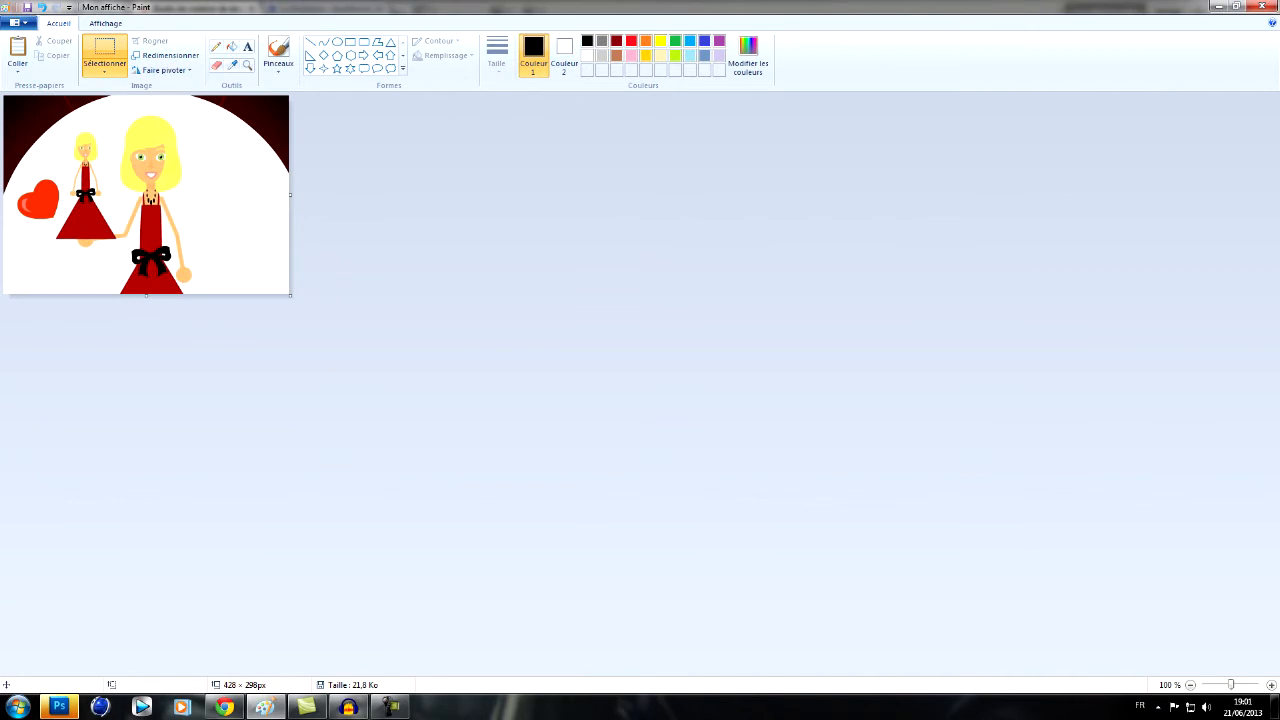
# - Switch to Photoshop, open the Mon affiche image and start a horizontal text layer over the large girl's dress
pyautogui.click(59, 706)
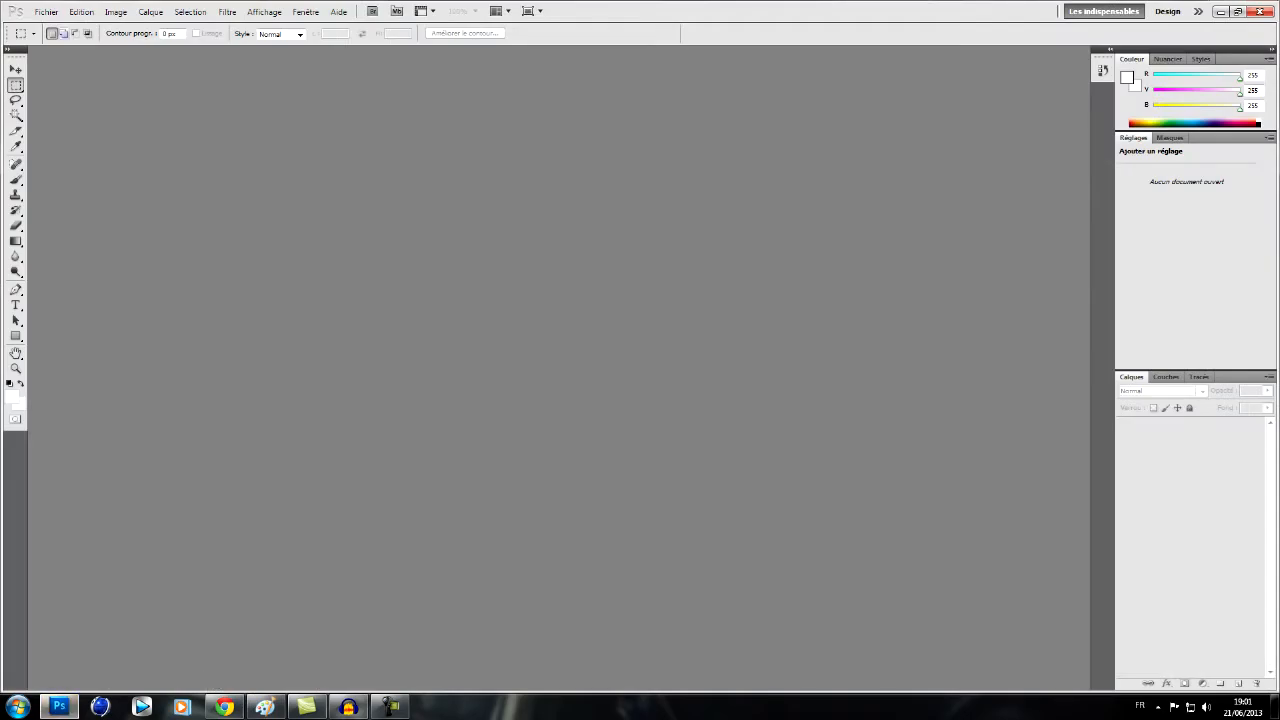
pyautogui.click(46, 11)
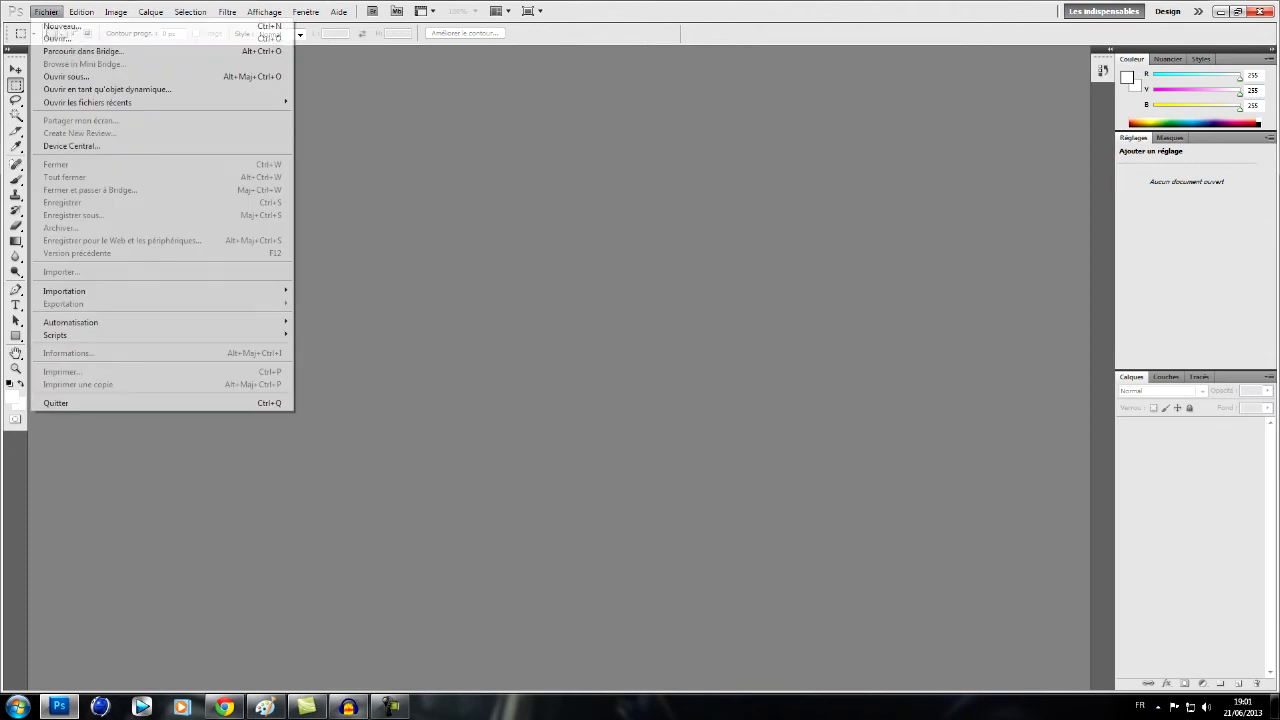
pyautogui.click(65, 39)
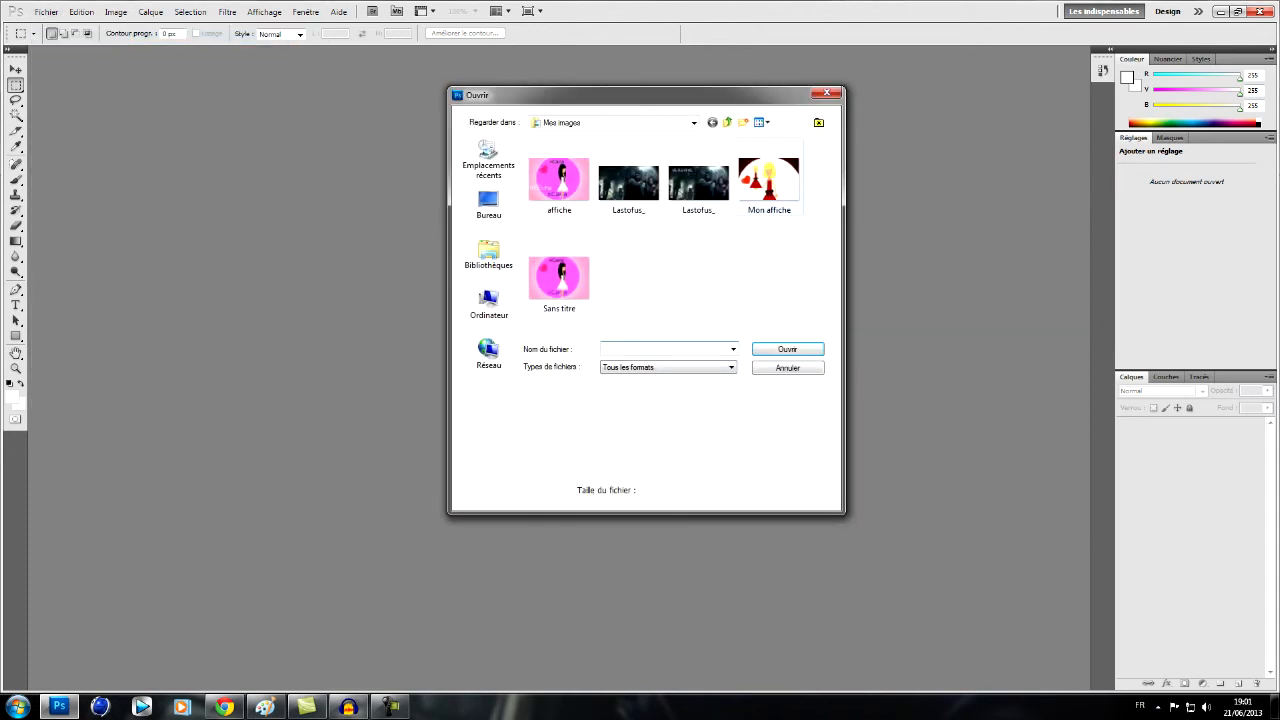
pyautogui.doubleClick(769, 181)
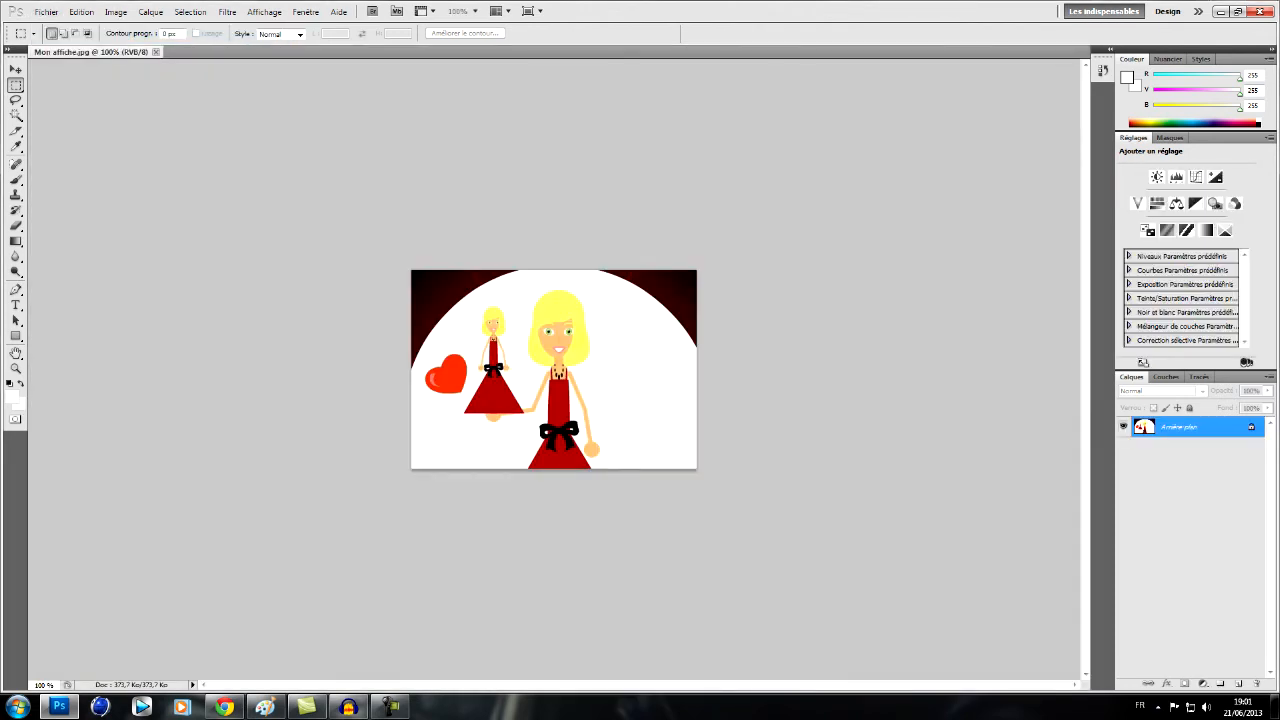
pyautogui.click(15, 305)
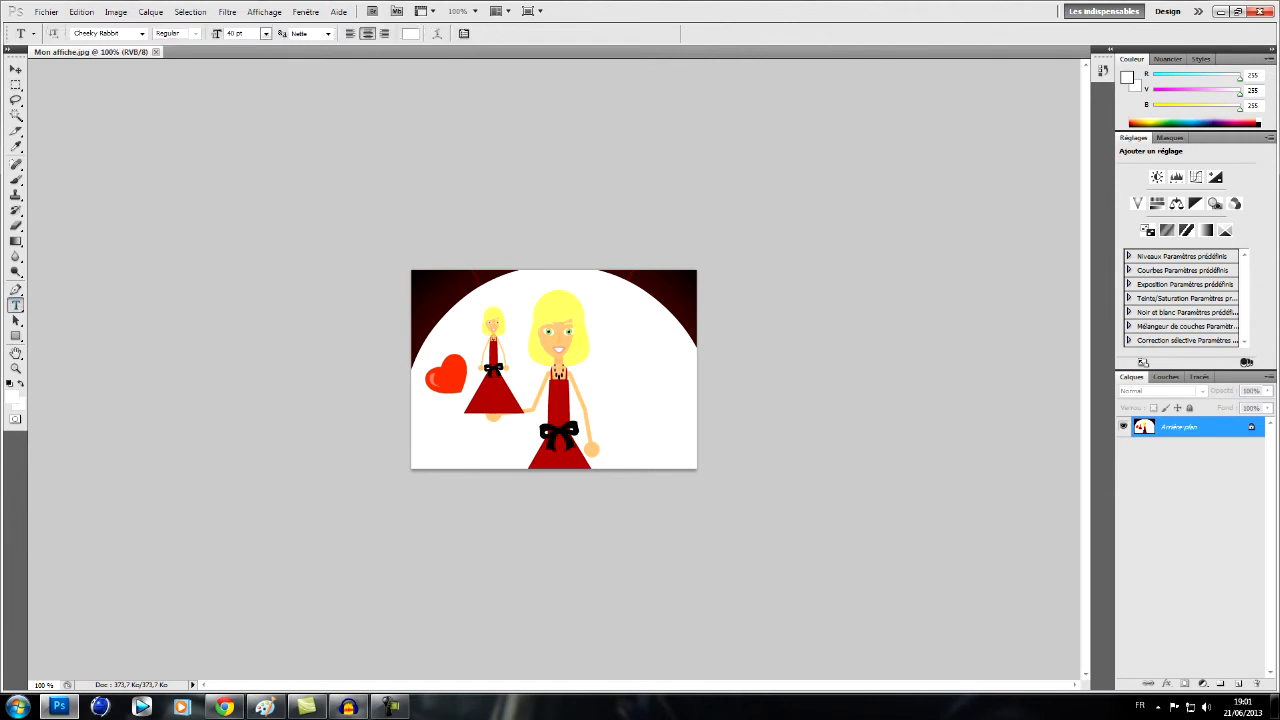
pyautogui.click(550, 400)
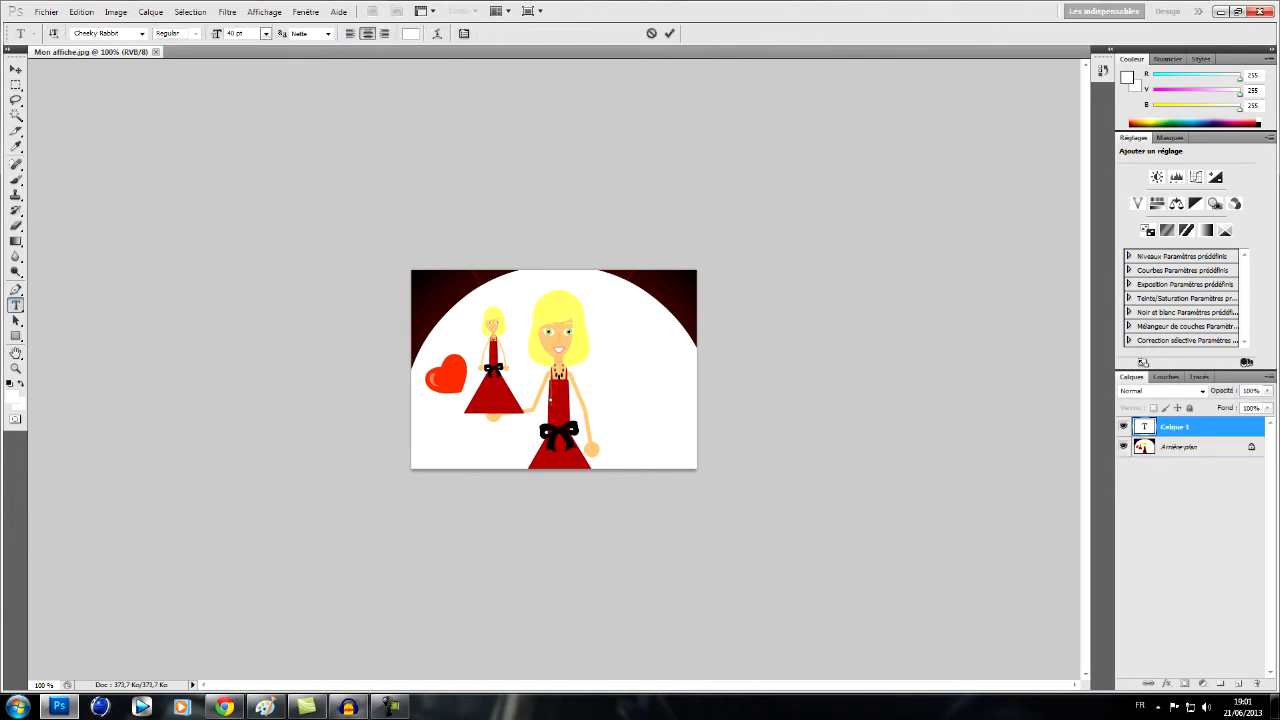
pyautogui.write('La vie')
pyautogui.moveTo(597, 391); pyautogui.dragTo(504, 391)
pyautogui.press('BackSpace')
pyautogui.click(328, 34)
pyautogui.click(328, 34)
# - Set the text colour to dark red
pyautogui.click(411, 34)
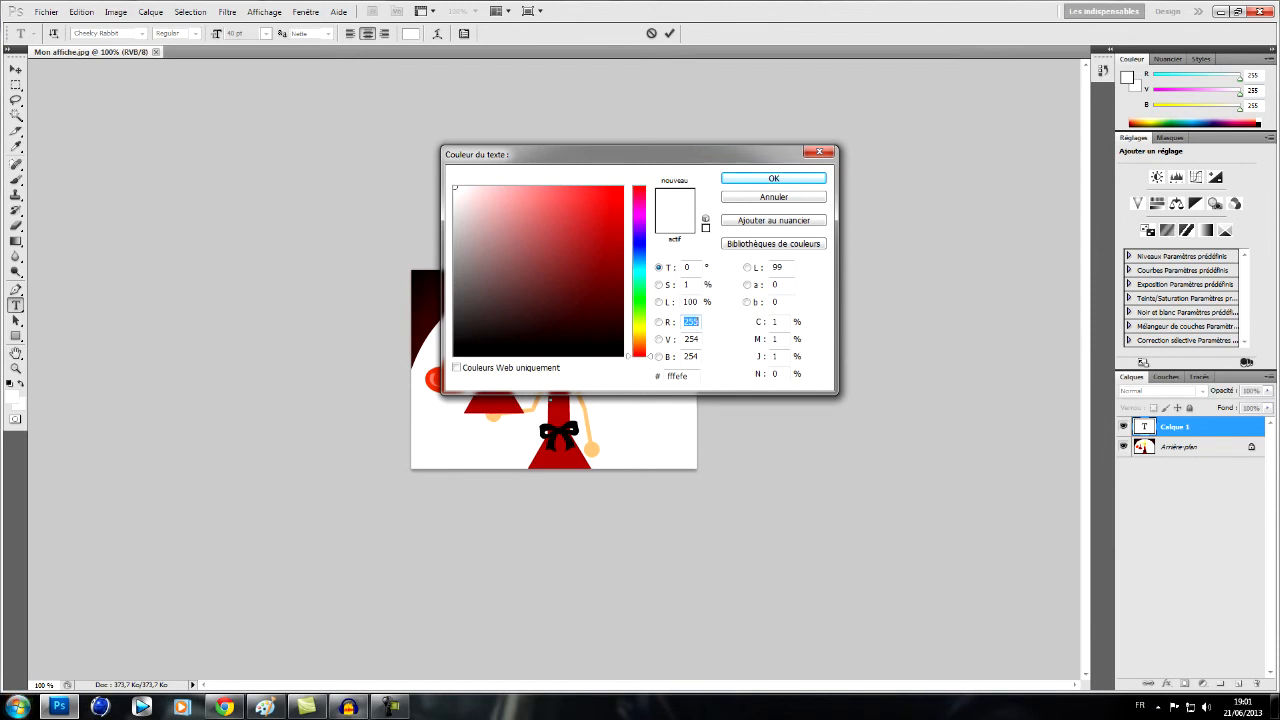
pyautogui.click(609, 208)
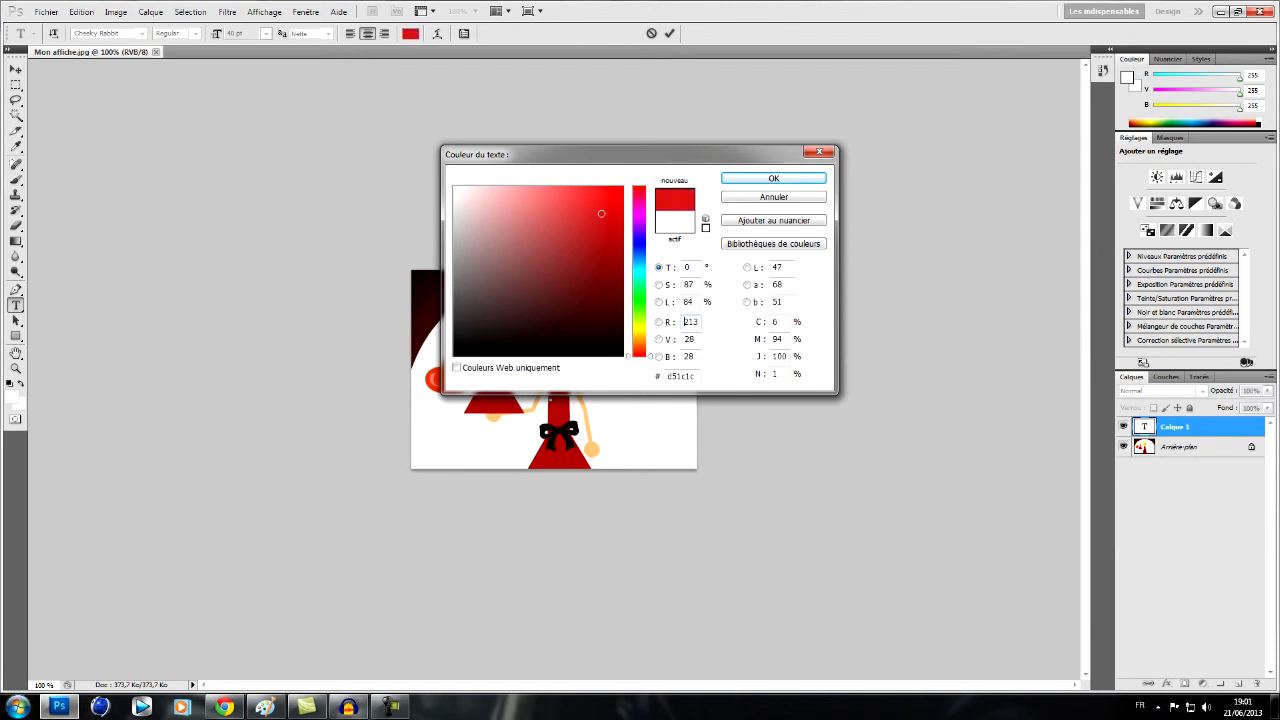
pyautogui.moveTo(609, 208)
pyautogui.mouseDown()
pyautogui.moveTo(585, 257)
pyautogui.moveTo(563, 268)
pyautogui.moveTo(566, 250)
pyautogui.moveTo(605, 283)
pyautogui.moveTo(607, 247)
pyautogui.mouseUp()
pyautogui.press('Return')
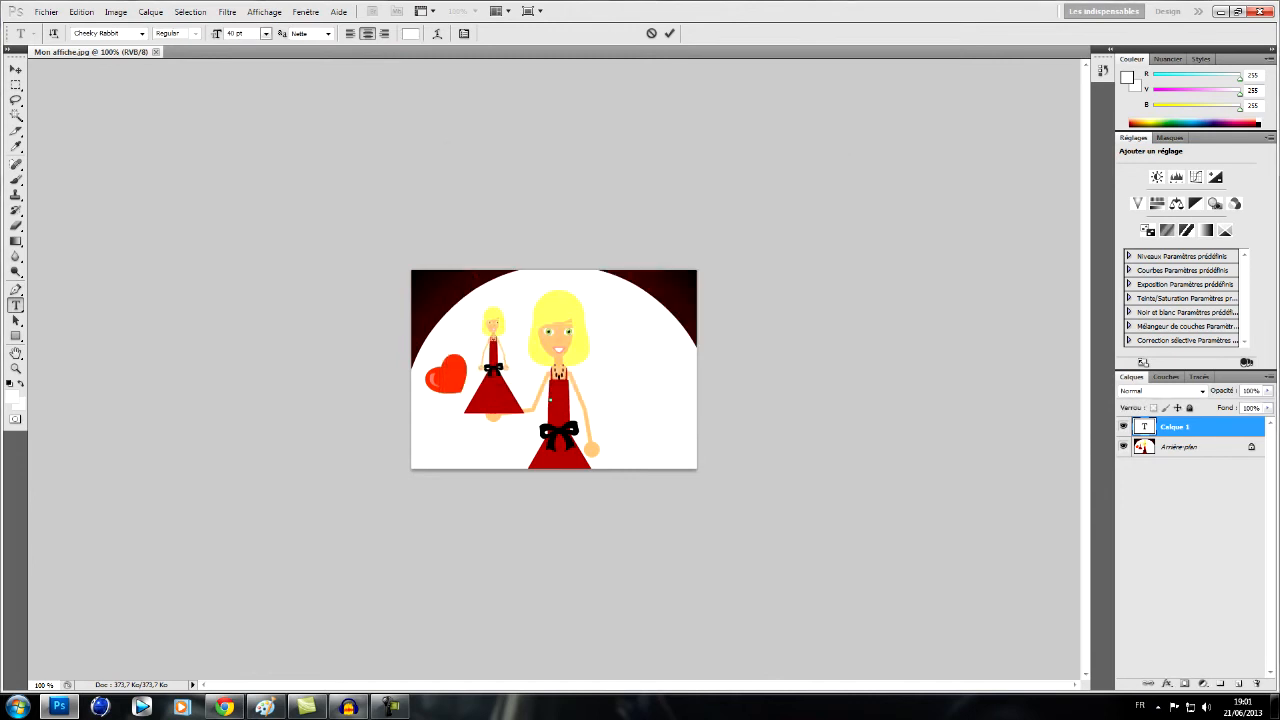
# - Write the author's username as the poster text and move it to the image's lower-right corner
pyautogui.write('xCarla')
pyautogui.click(16, 69)
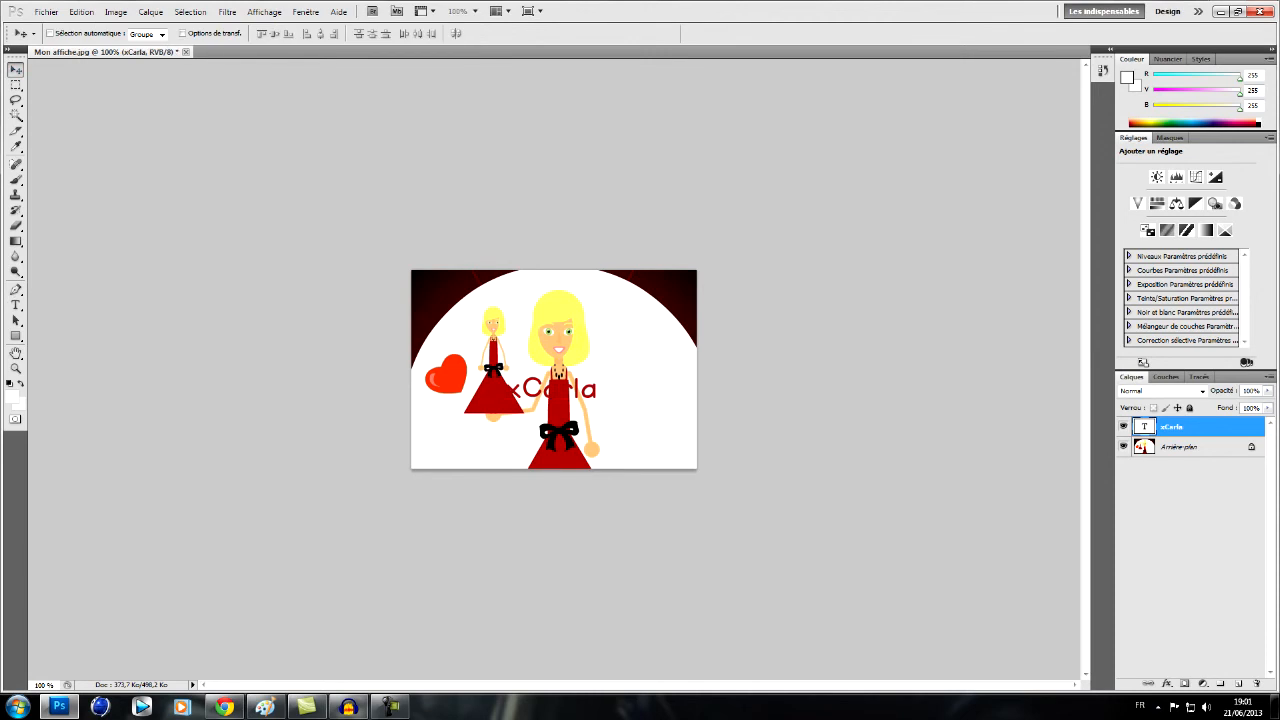
pyautogui.moveTo(551, 389); pyautogui.dragTo(652, 458)
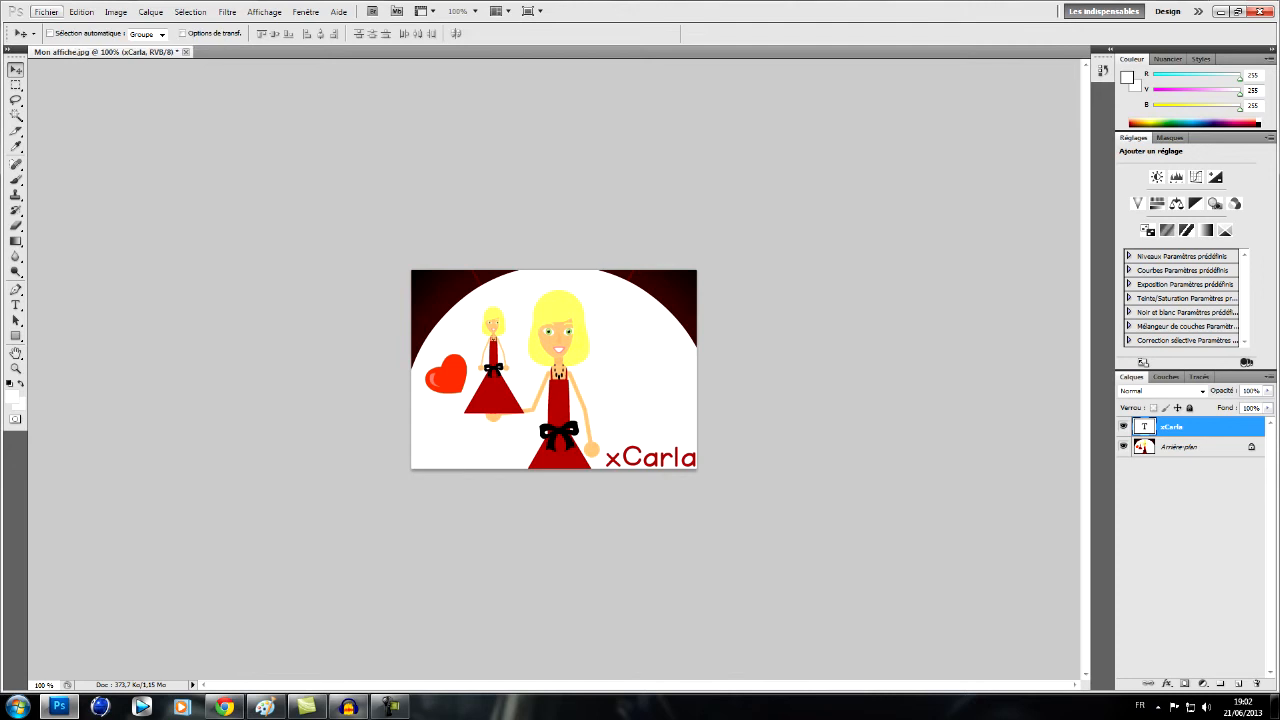
pyautogui.click(46, 11)
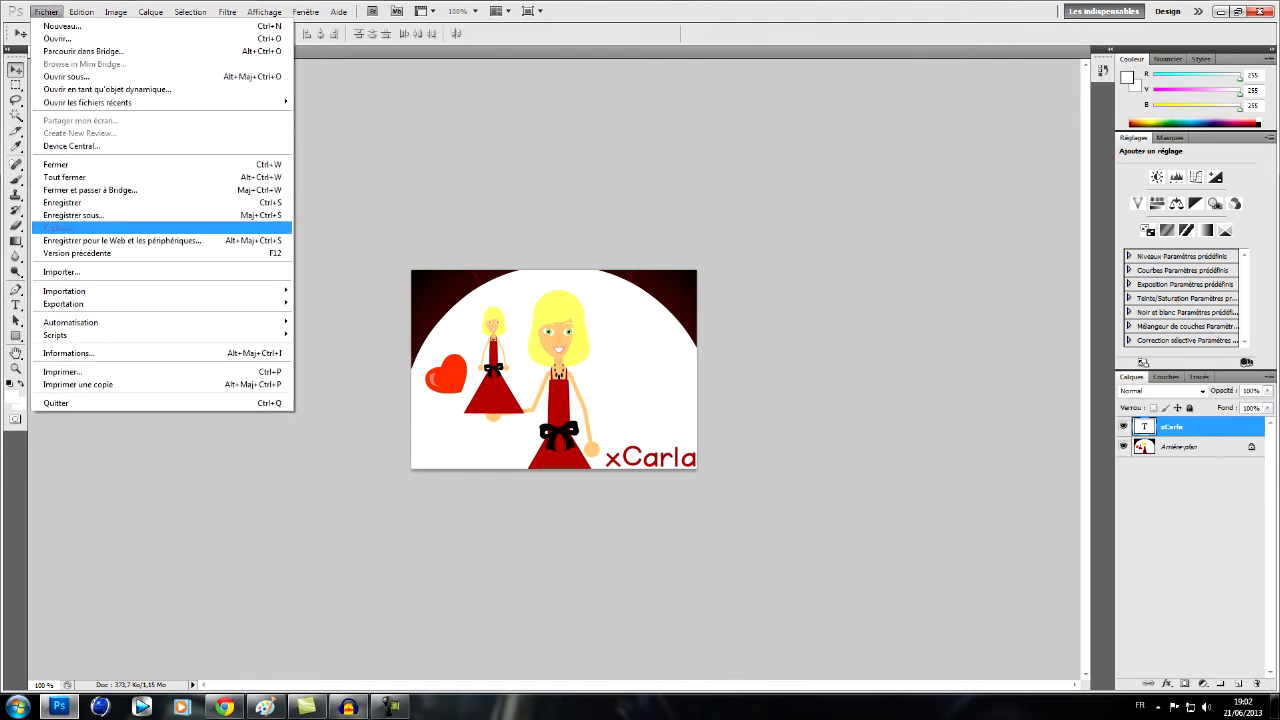
pyautogui.click(62, 202)
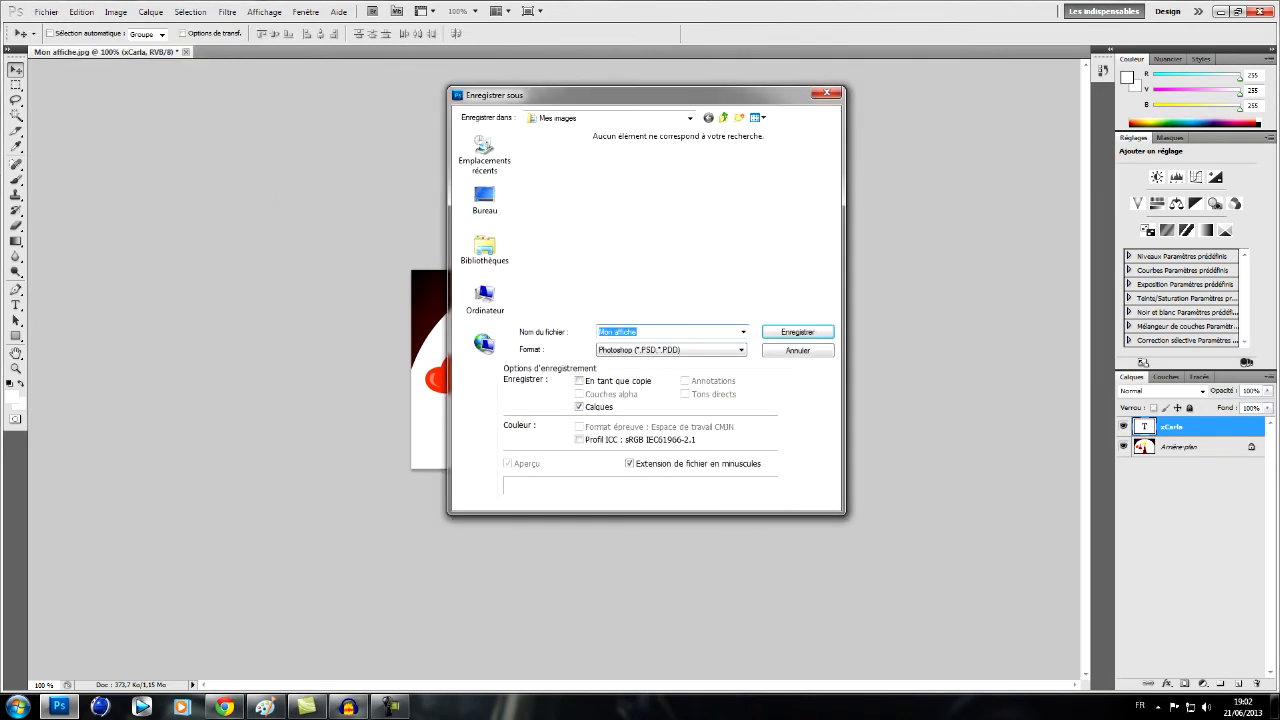
pyautogui.press('Return')
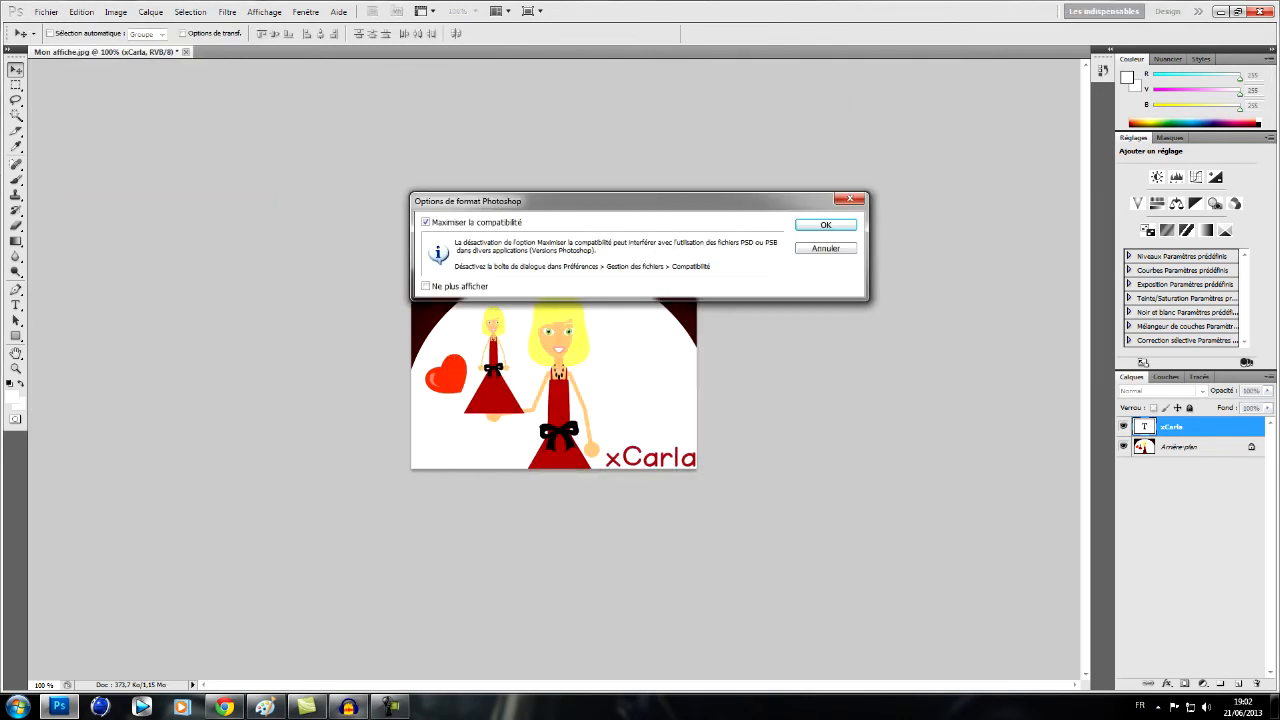
pyautogui.press('Return')
# - Save the poster in Mes images as a JPEG 2000 copy named Mon affiche.jpf, keeping the proposed format options
pyautogui.click(46, 12)
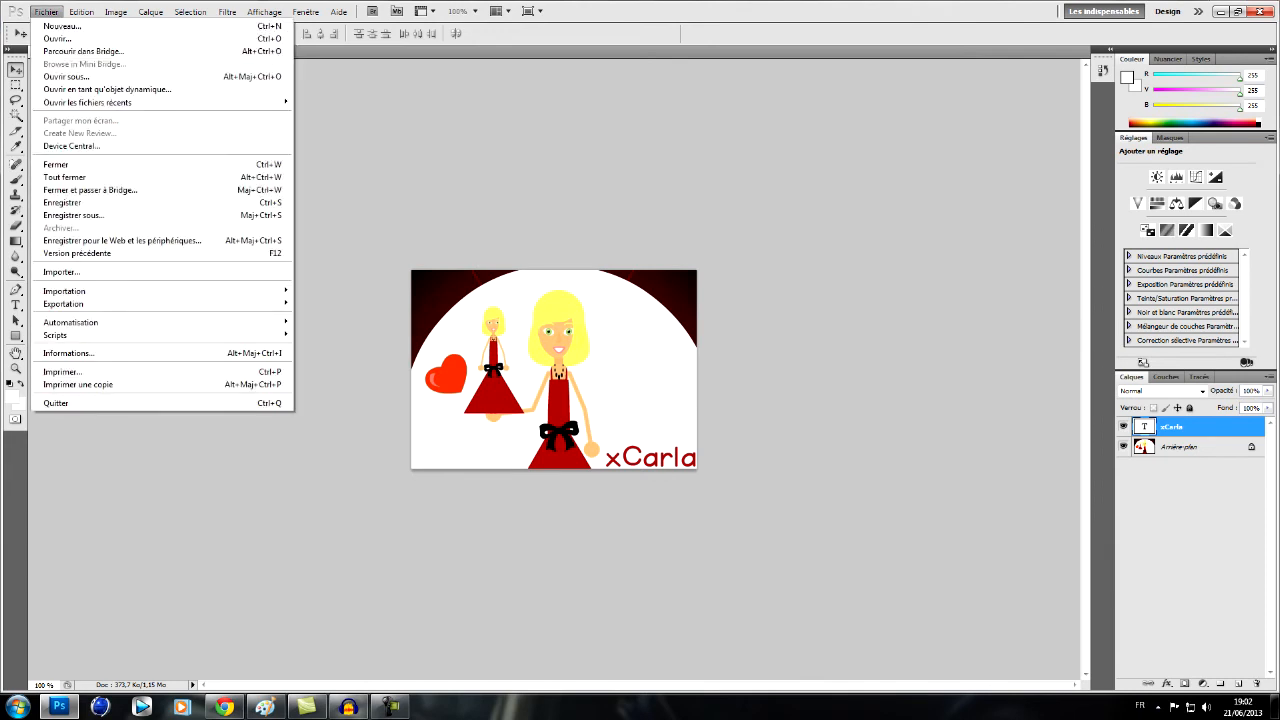
pyautogui.click(62, 202)
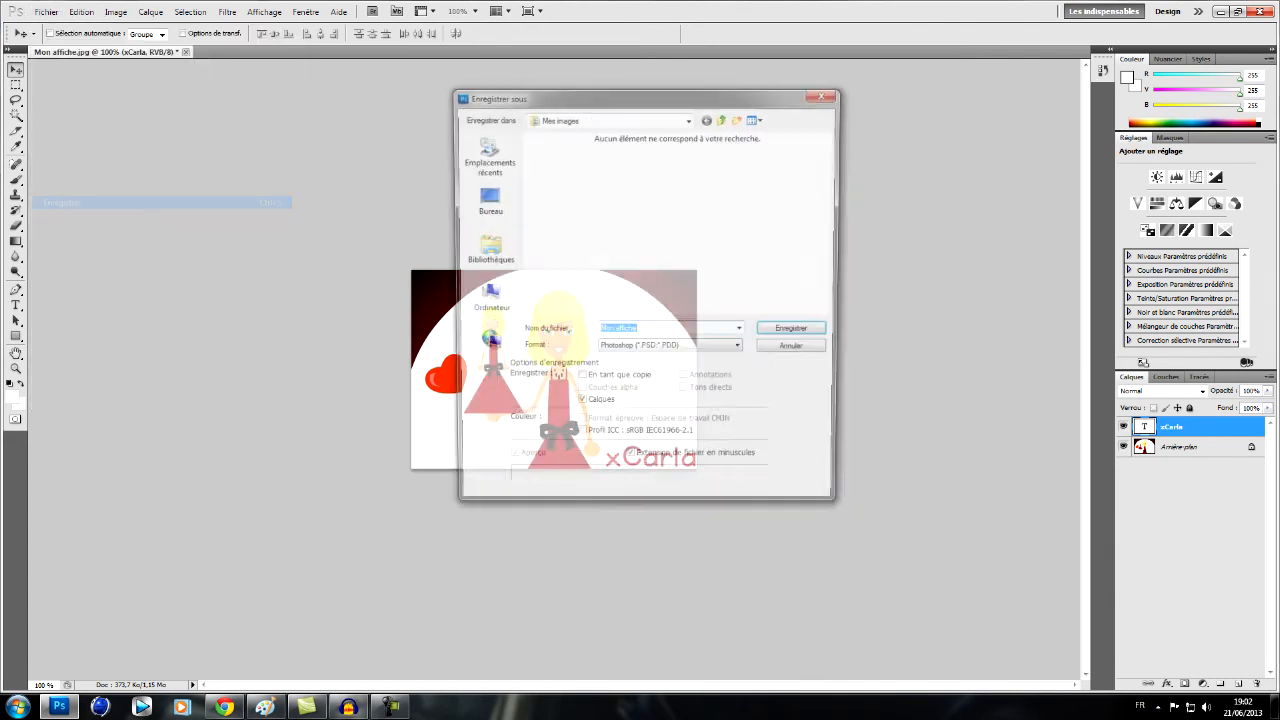
pyautogui.click(680, 350)
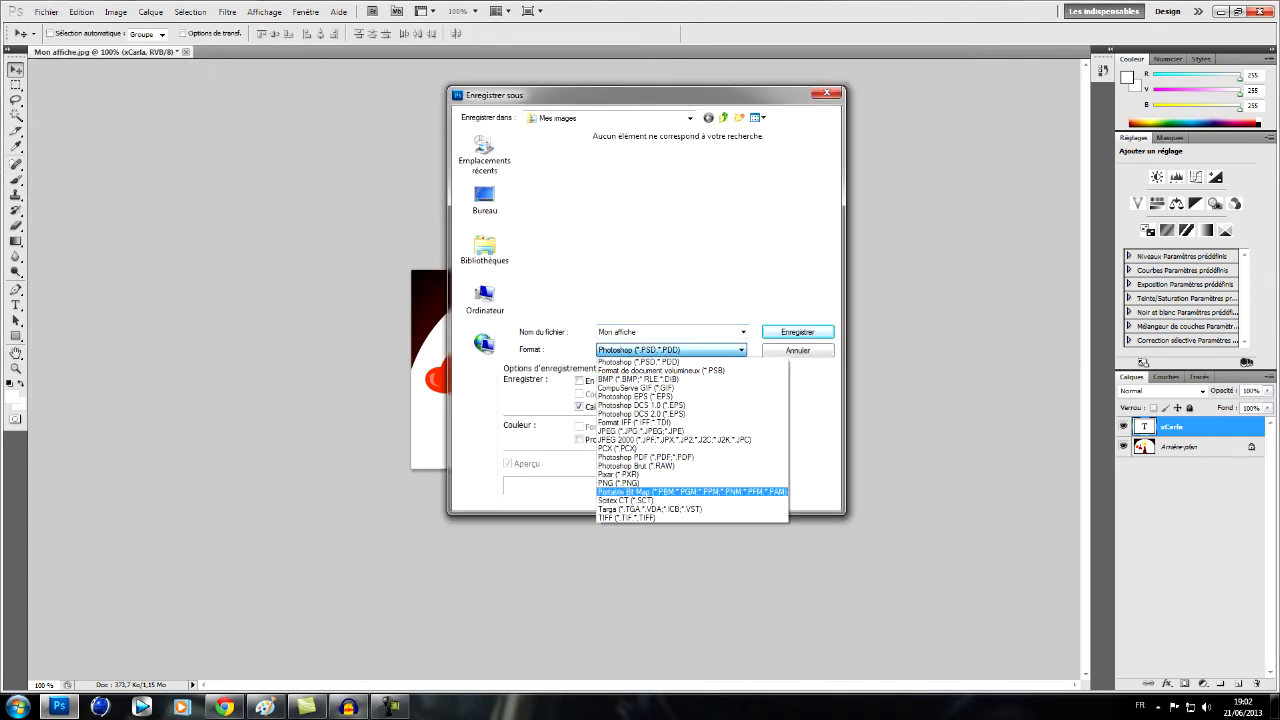
pyautogui.click(675, 440)
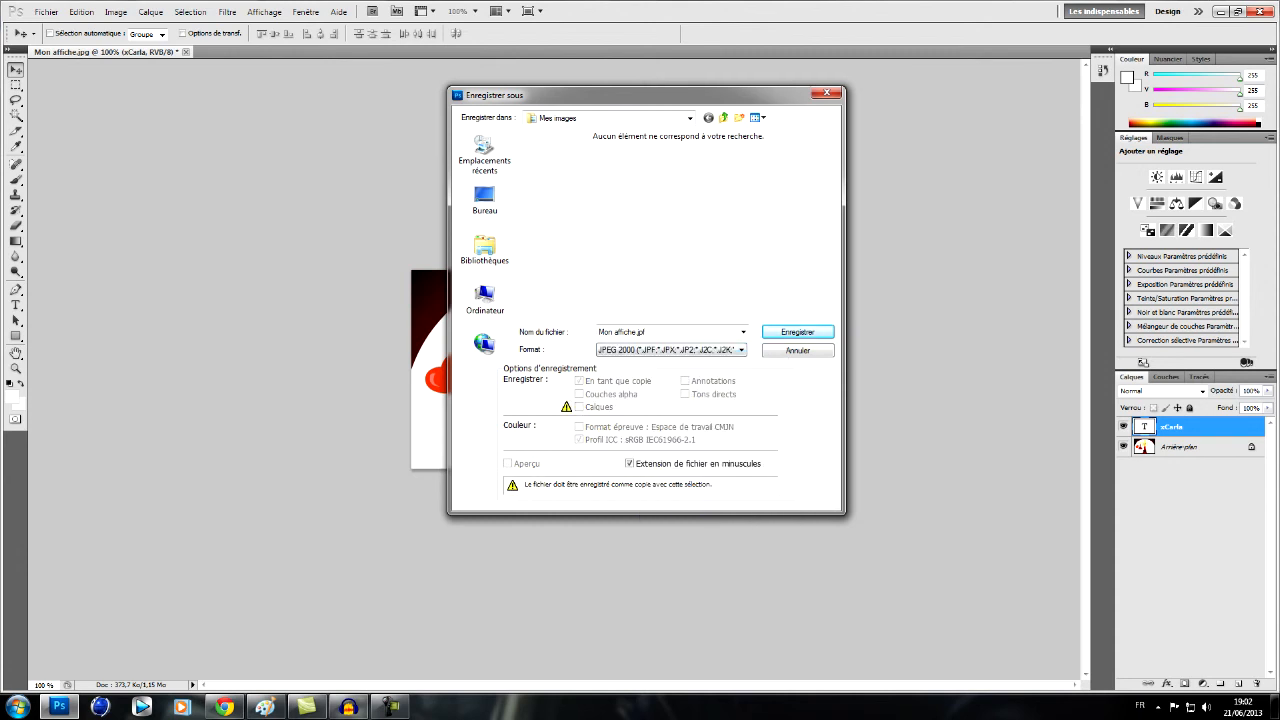
pyautogui.press('Return')
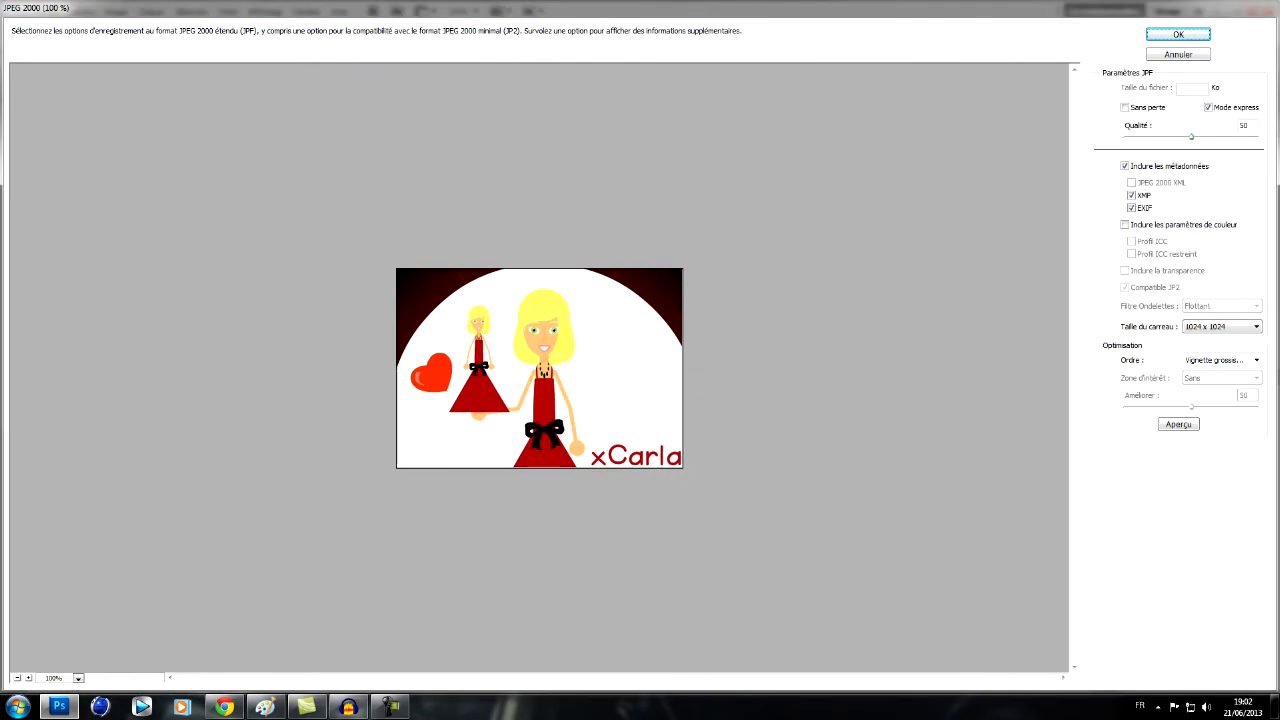
pyautogui.press('Return')
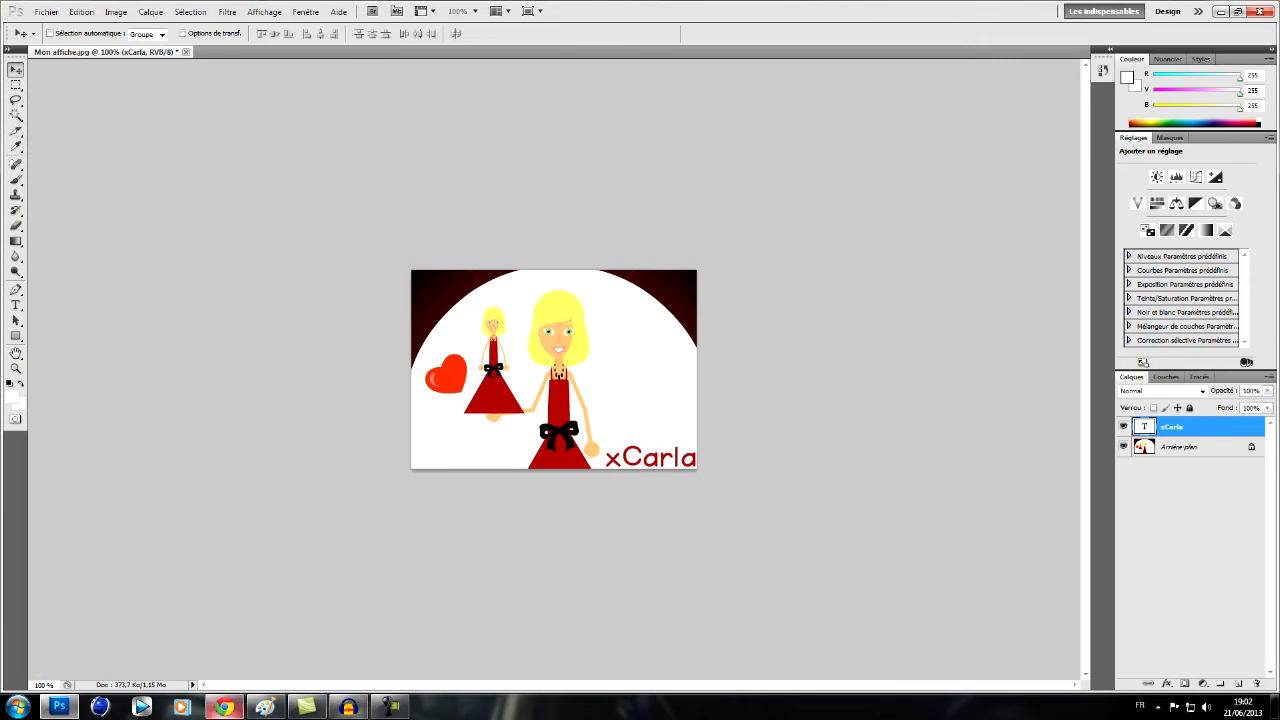
# - Switch to Chrome, view the la Boitatoon login page and return to the La Cartoonerie studio page
pyautogui.click(224, 707)
pyautogui.hotkey('ctrl', 'Tab')
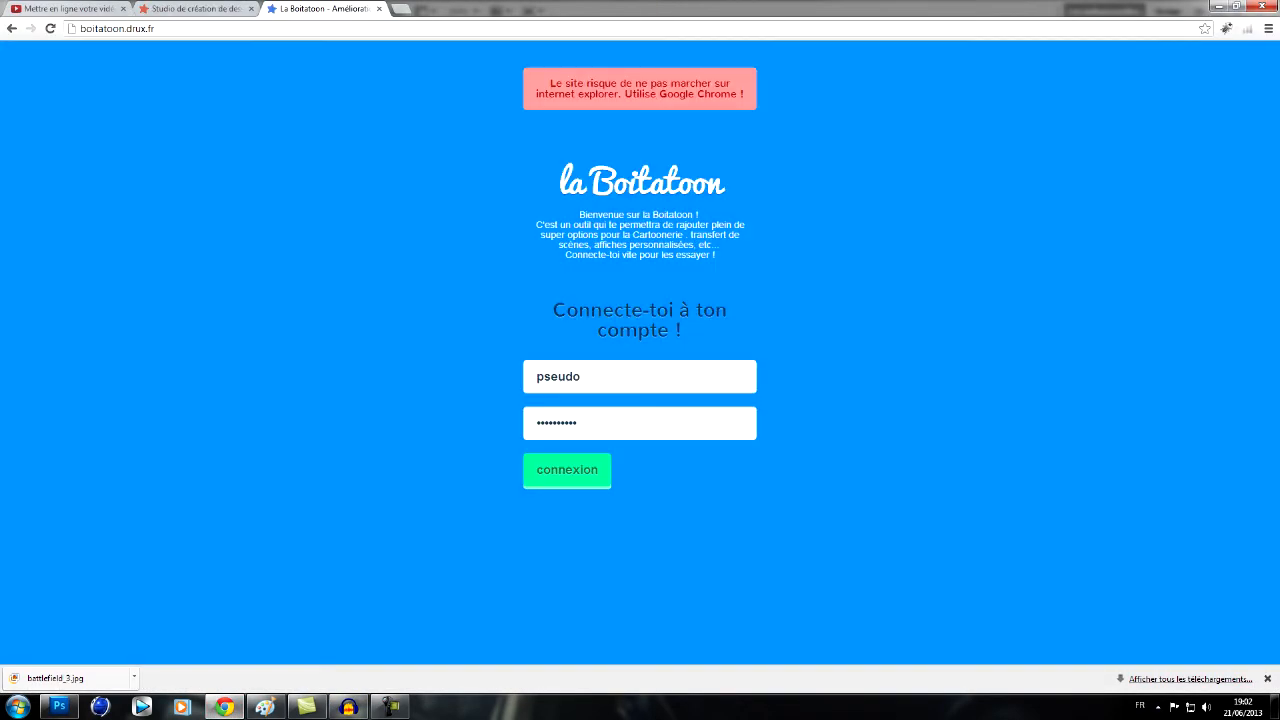
pyautogui.hotkey('ctrl', 'shift', 'Tab')
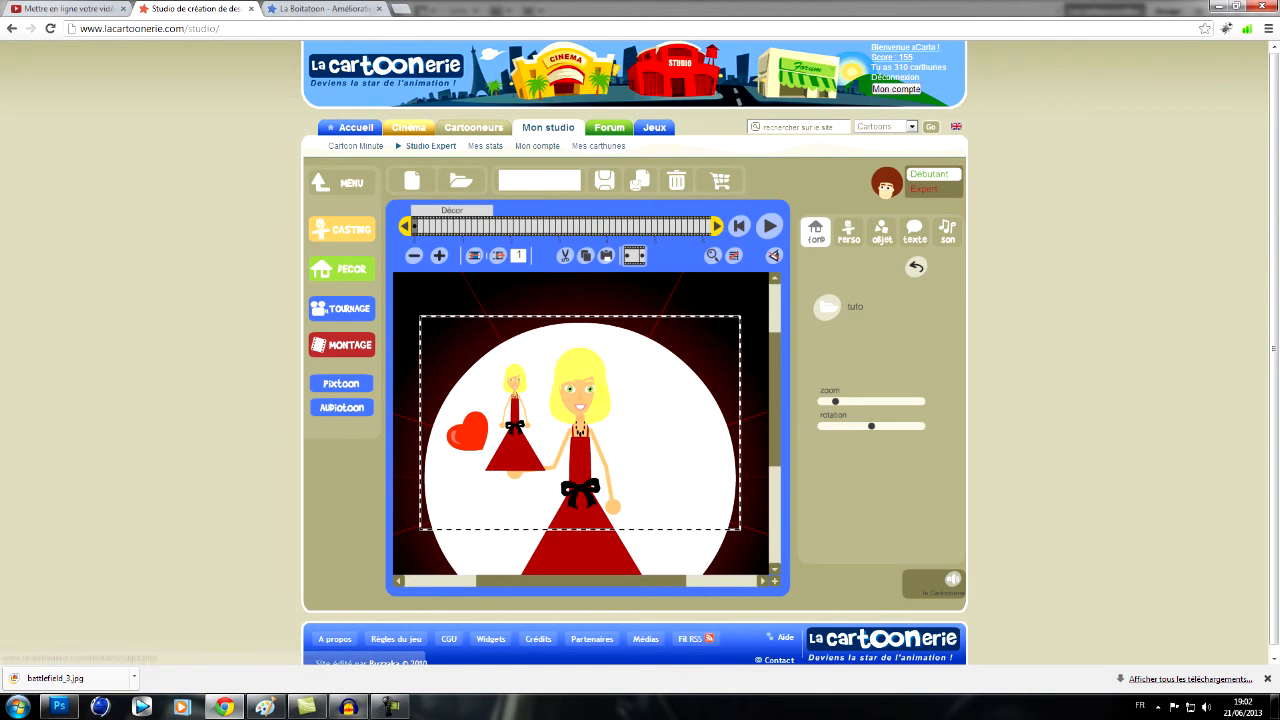
# - Log in to la Boitatoon with the account's username and password, and dismiss the offer to save the password
pyautogui.press('F5')
pyautogui.hotkey('ctrl', 'Tab')
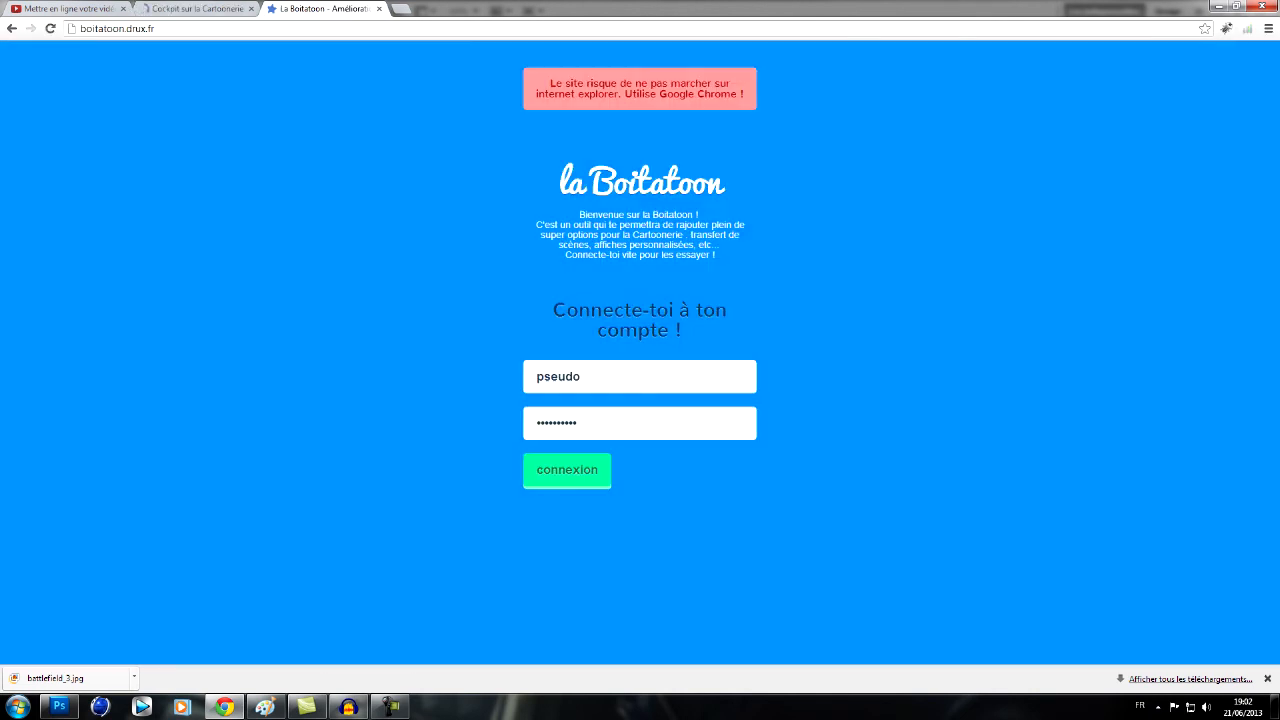
pyautogui.click(640, 377)
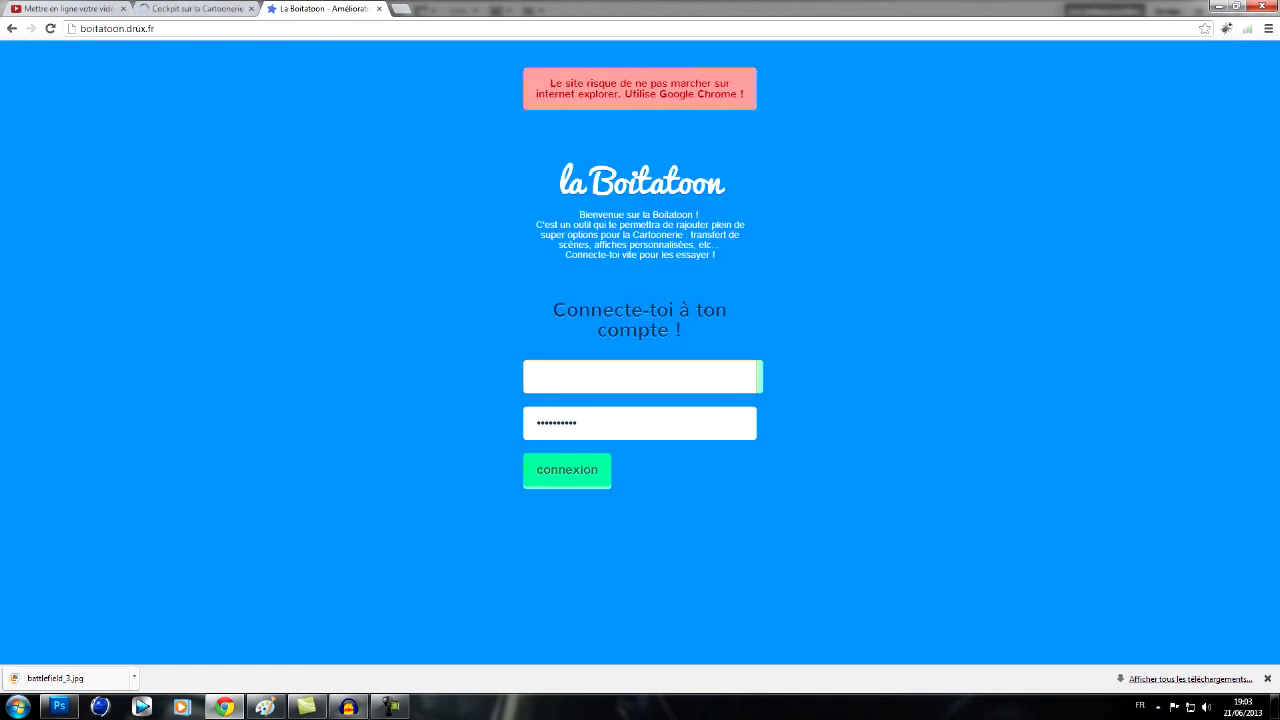
pyautogui.write('xCarla')
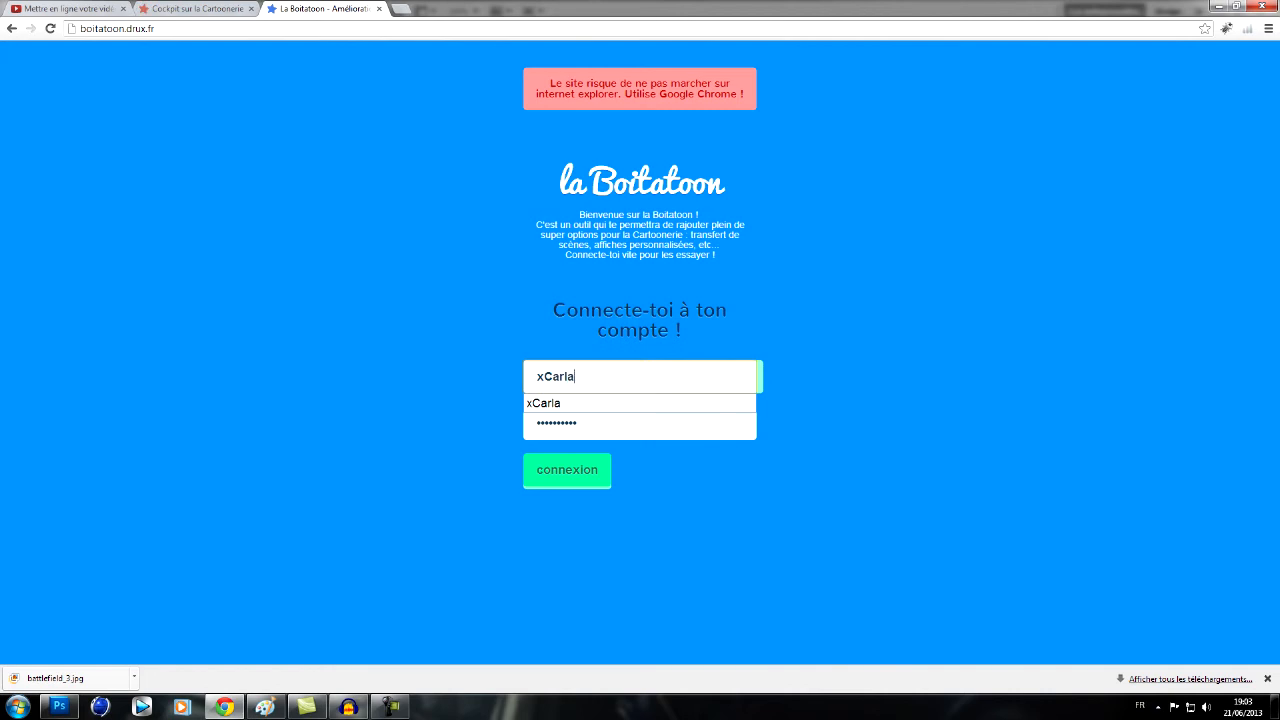
pyautogui.press('Tab')
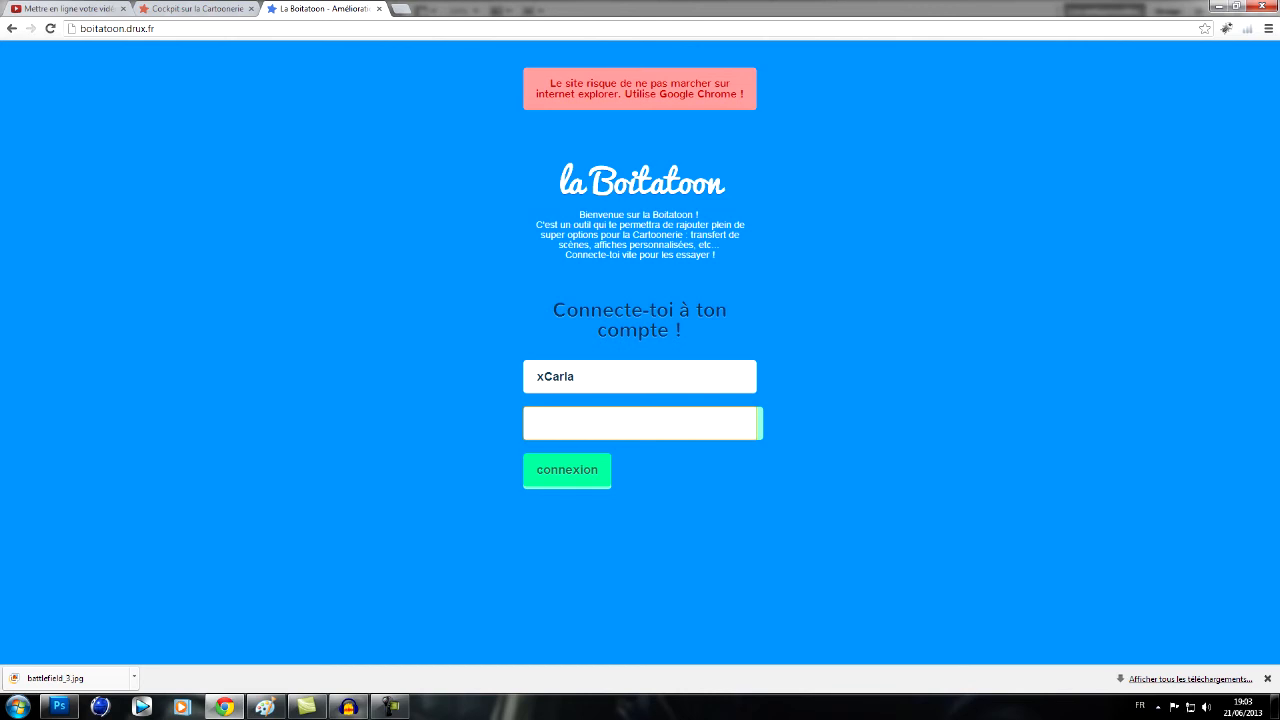
pyautogui.write('••••••')
pyautogui.press('Return')
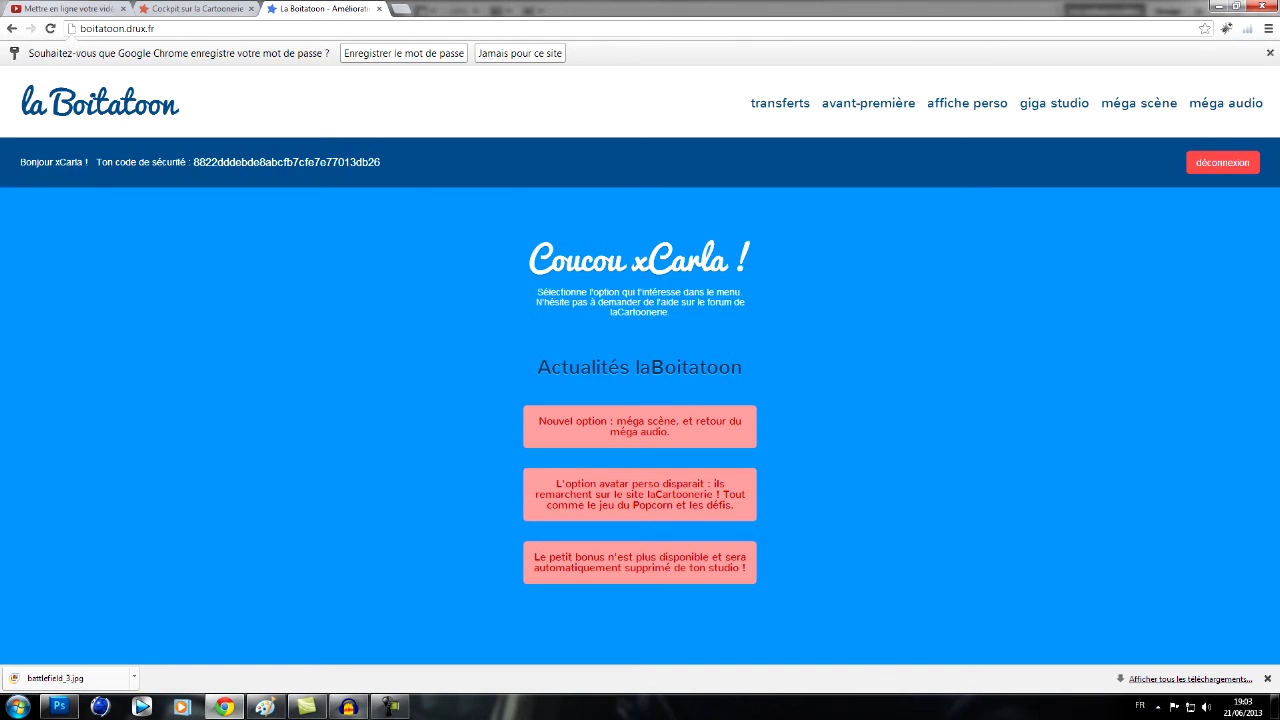
pyautogui.click(1270, 52)
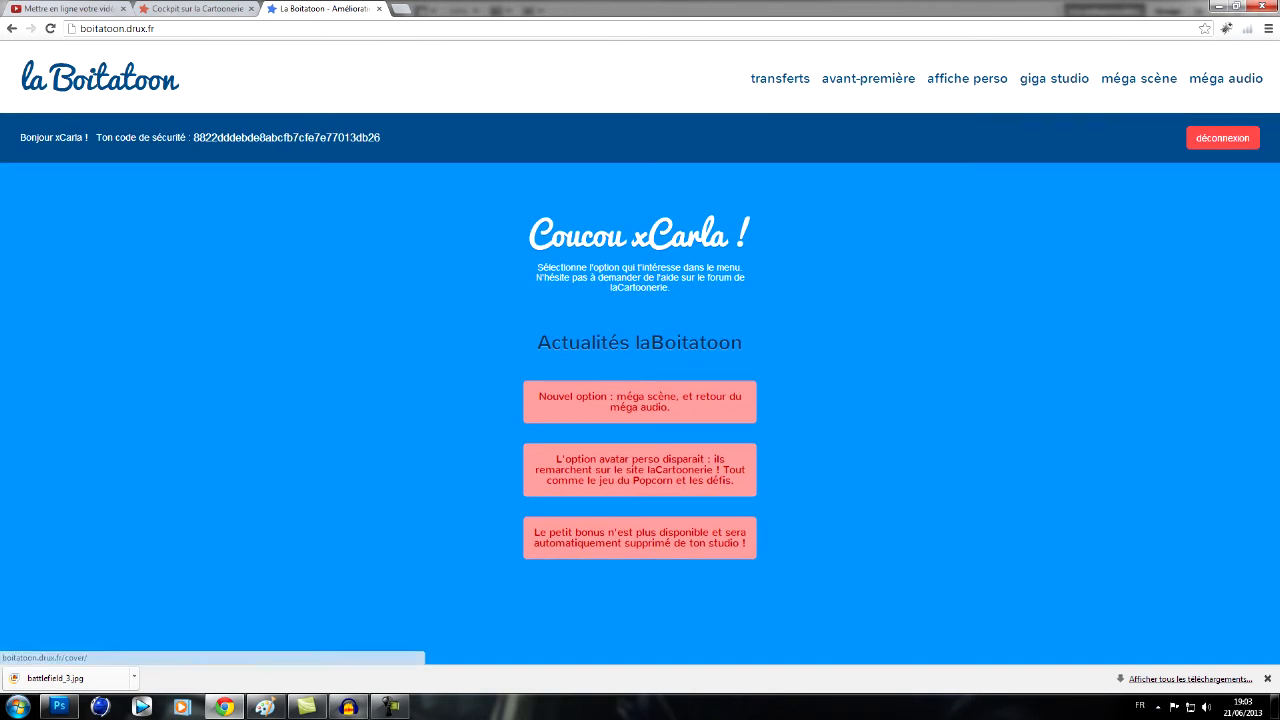
# - Try to submit Mon affiche.jpf as the custom poster for the montage __B-A : I M TORN__ on the affiche perso page
pyautogui.click(967, 78)
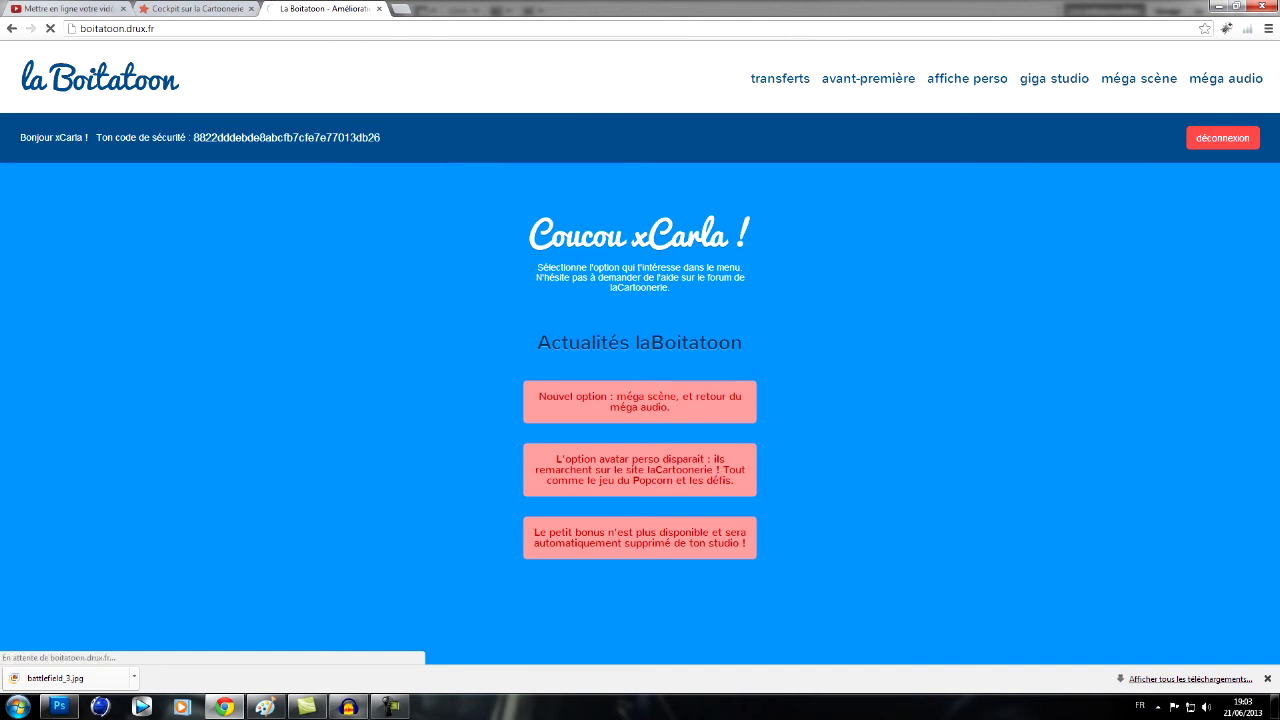
pyautogui.scroll(-2, 635, 450)
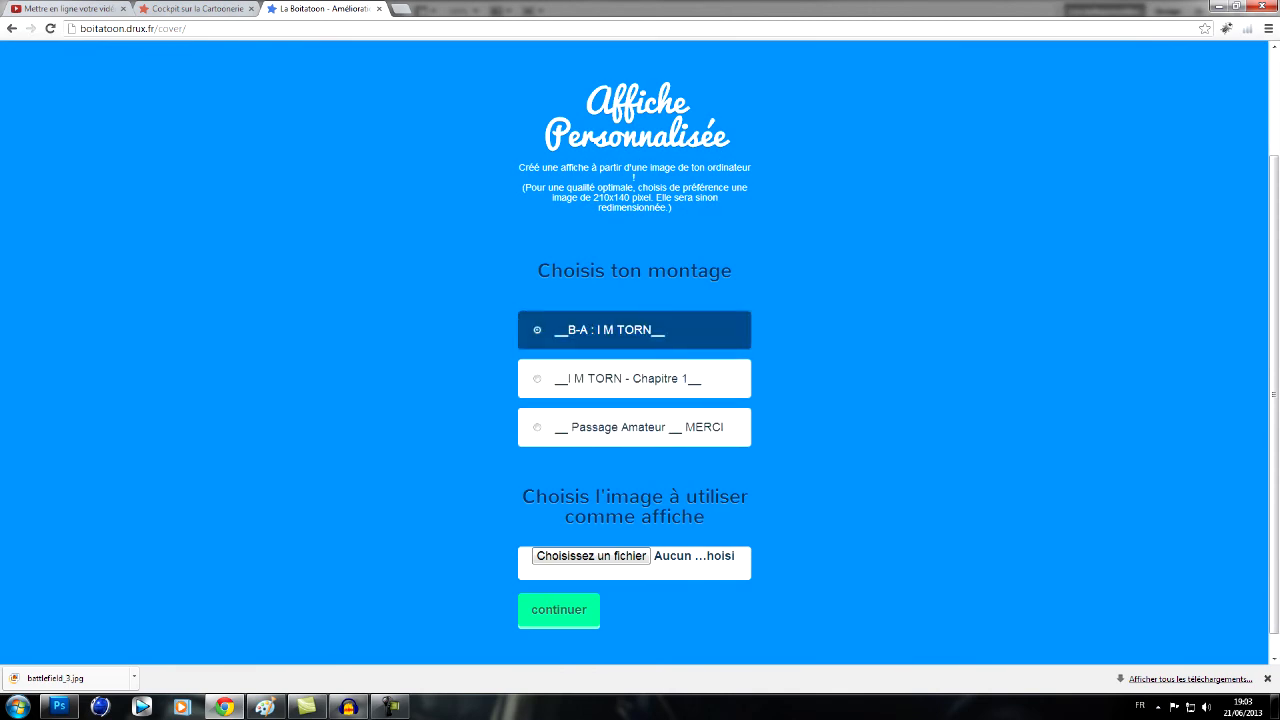
pyautogui.scroll(-1, 635, 330)
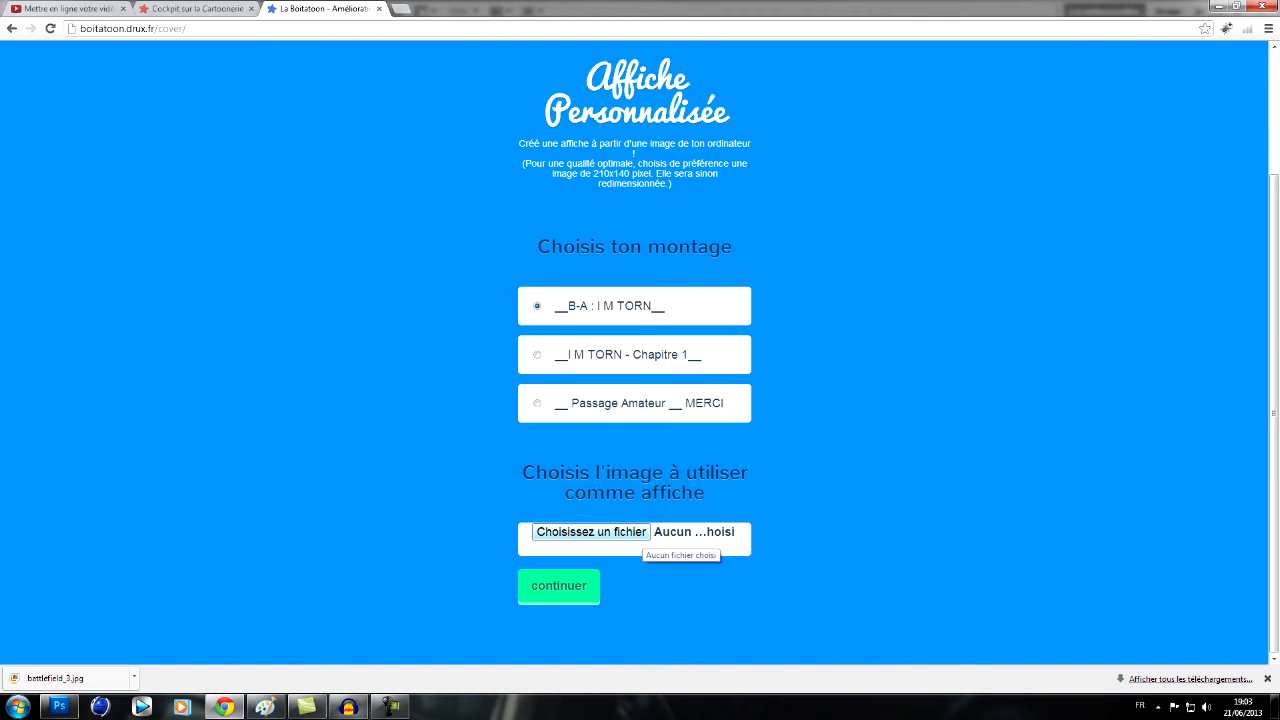
pyautogui.click(646, 534)
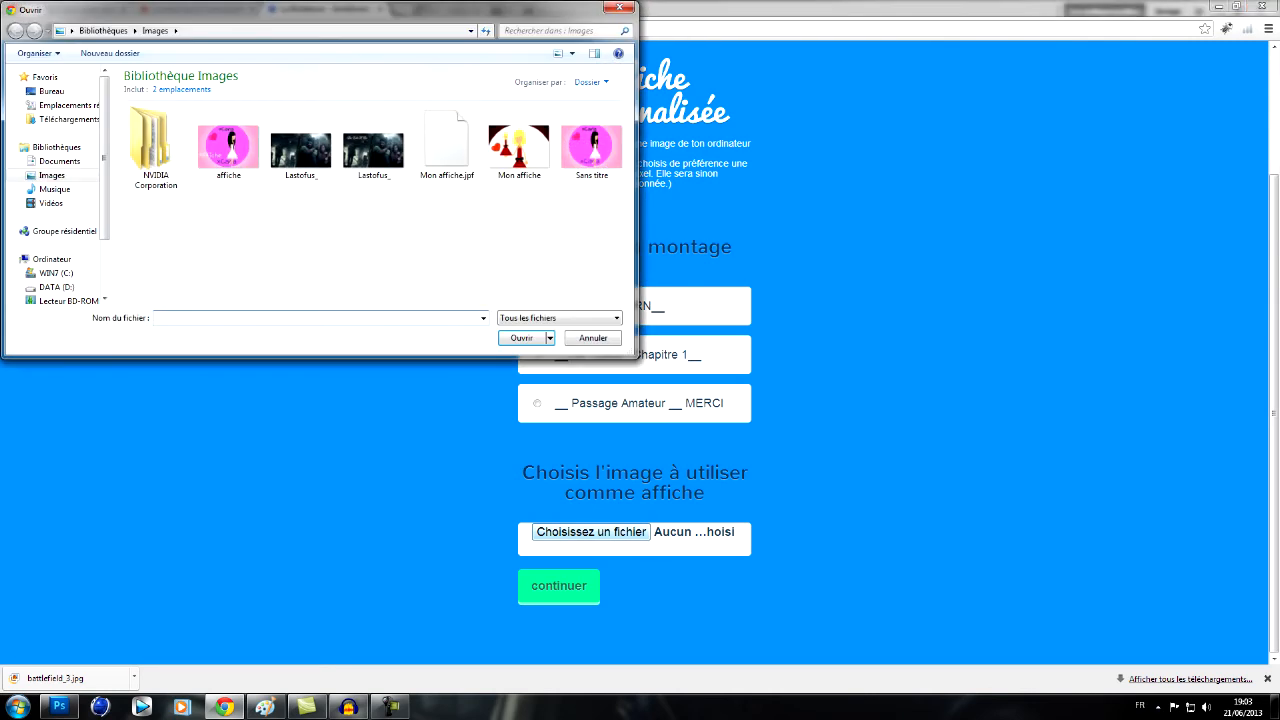
pyautogui.click(519, 148)
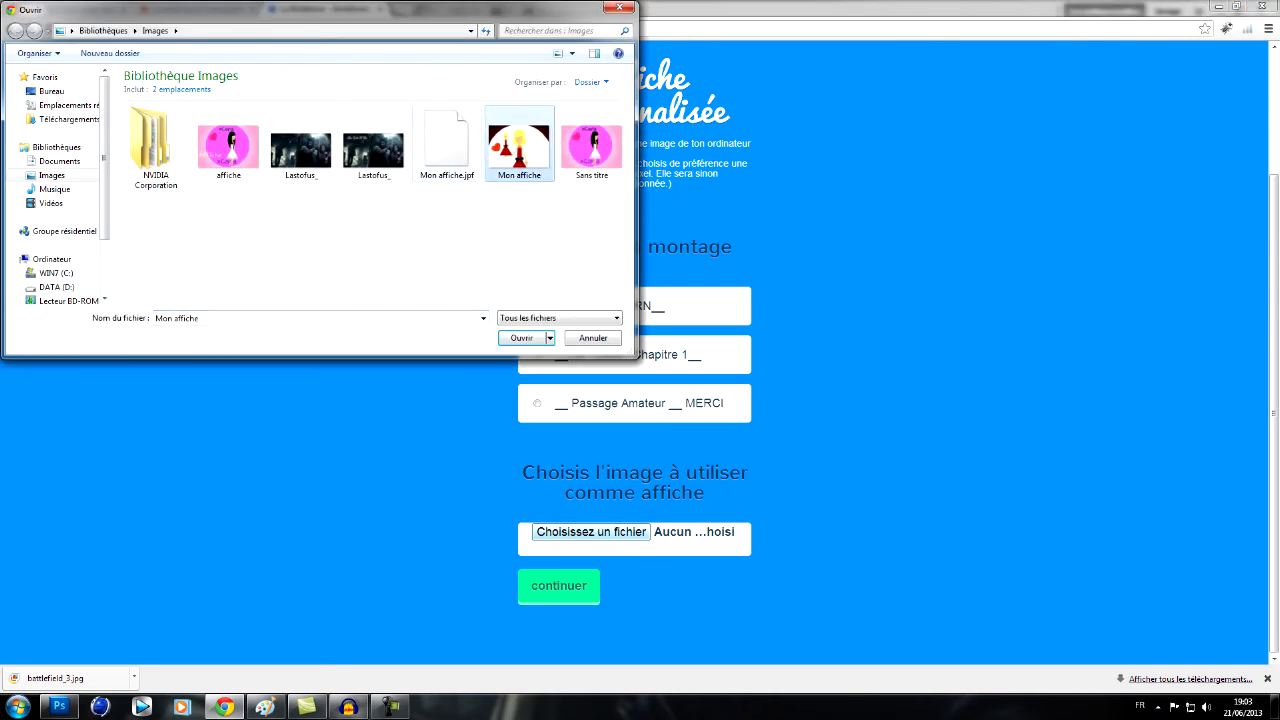
pyautogui.click(447, 146)
pyautogui.click(522, 338)
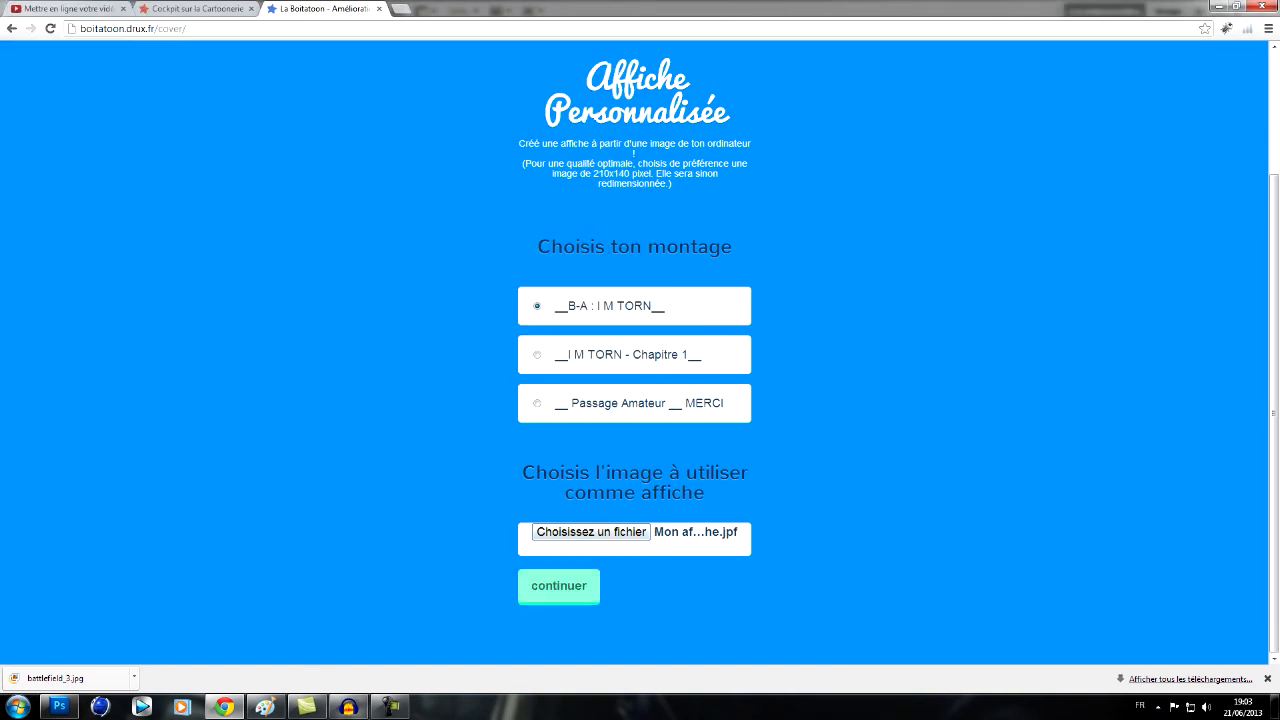
pyautogui.click(558, 586)
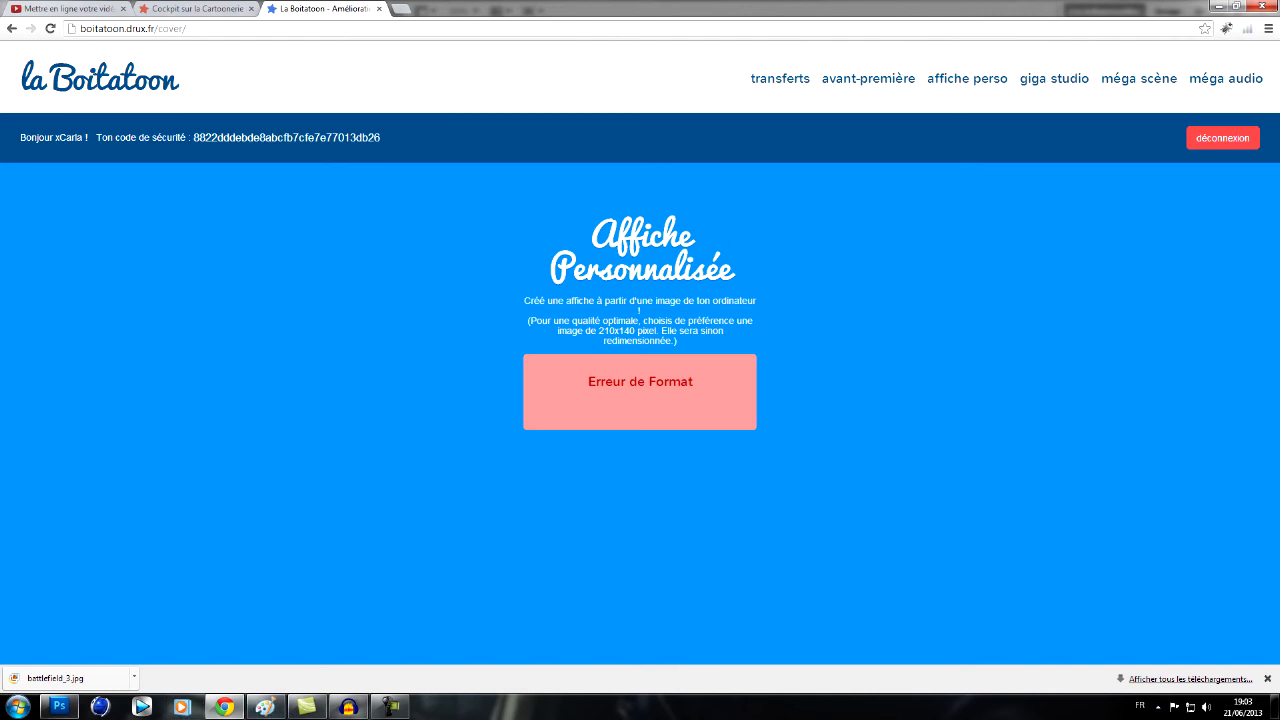
# - Switch to Photoshop and save the poster in Mes images as a JPEG copy named tuto, keeping the proposed JPEG options
pyautogui.click(59, 707)
pyautogui.click(46, 11)
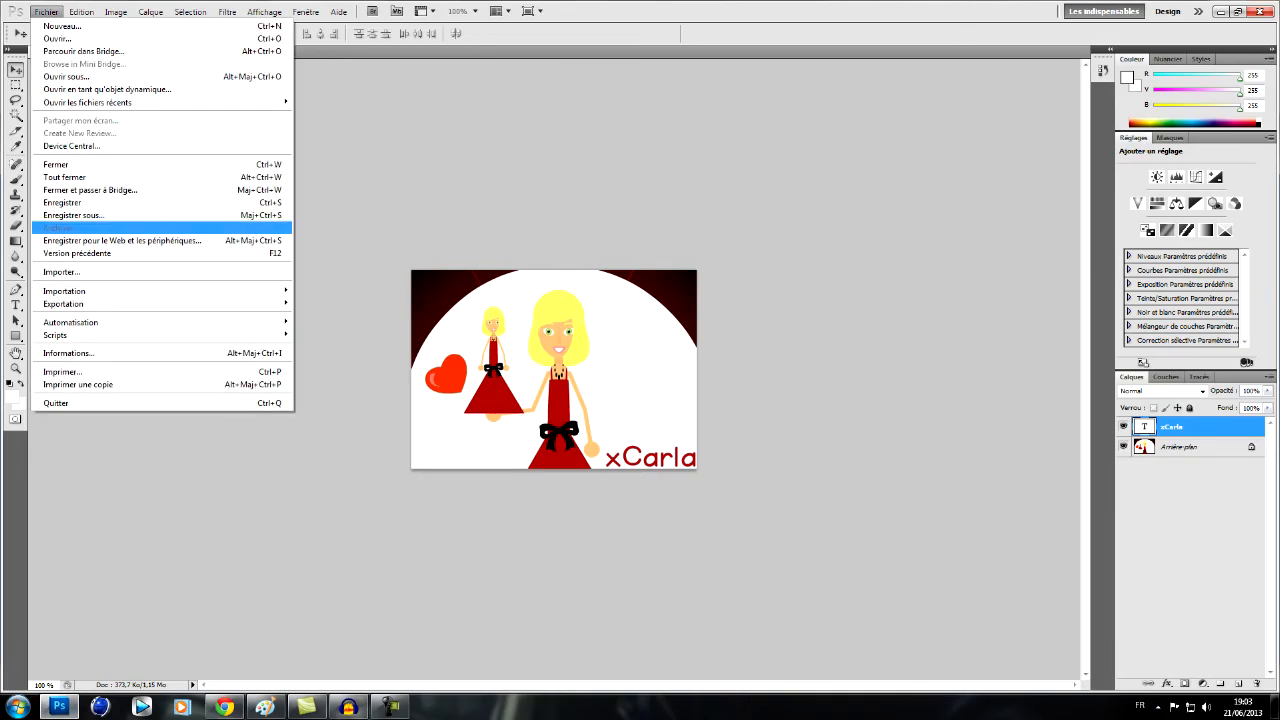
pyautogui.click(62, 202)
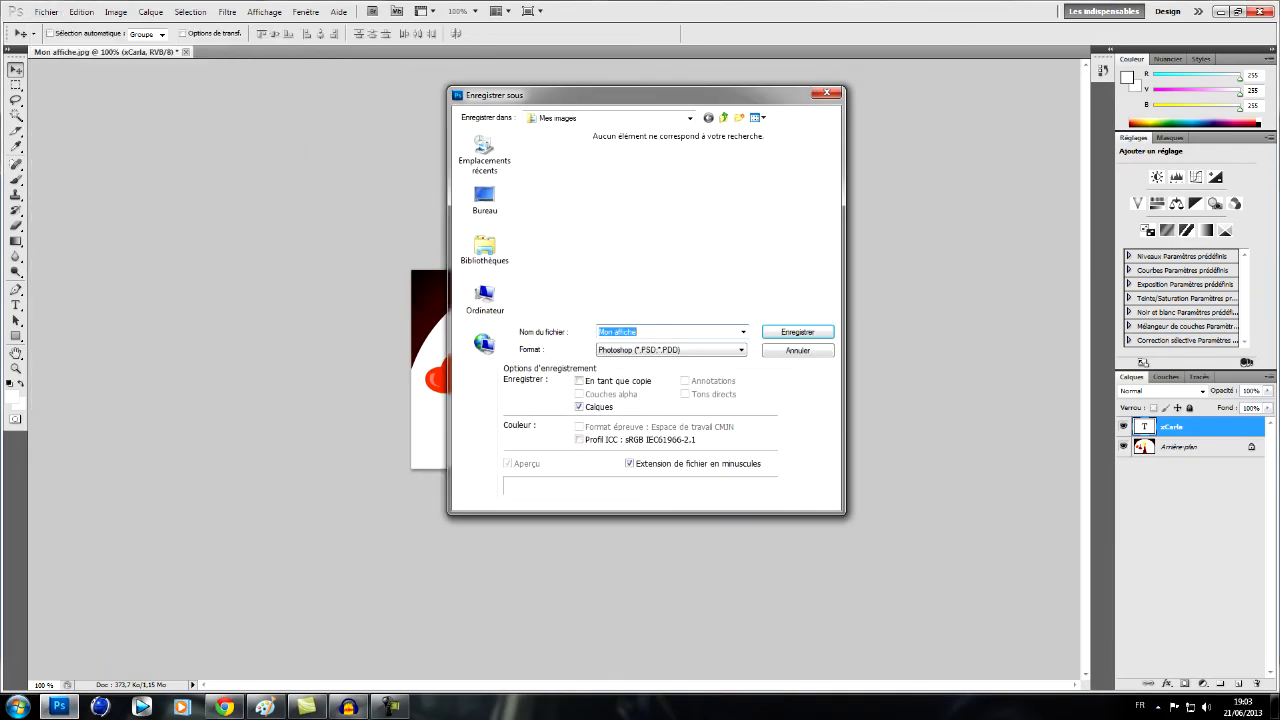
pyautogui.click(670, 350)
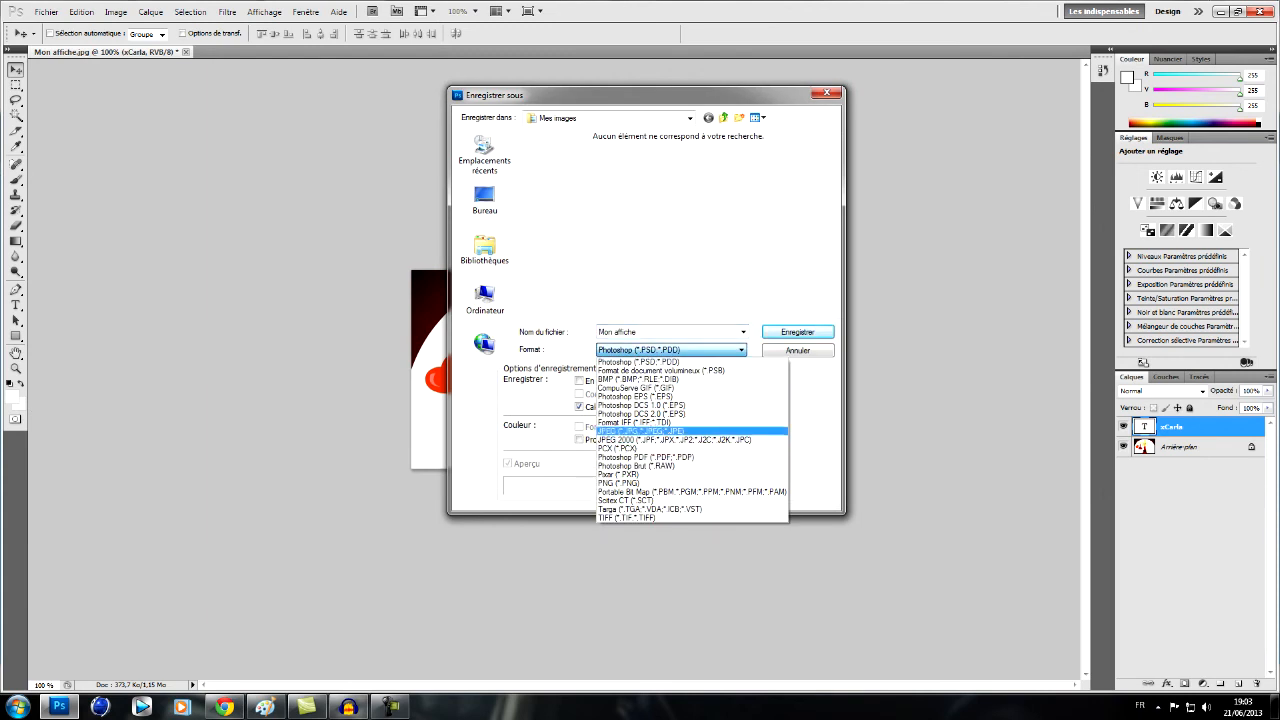
pyautogui.click(640, 430)
pyautogui.click(668, 332)
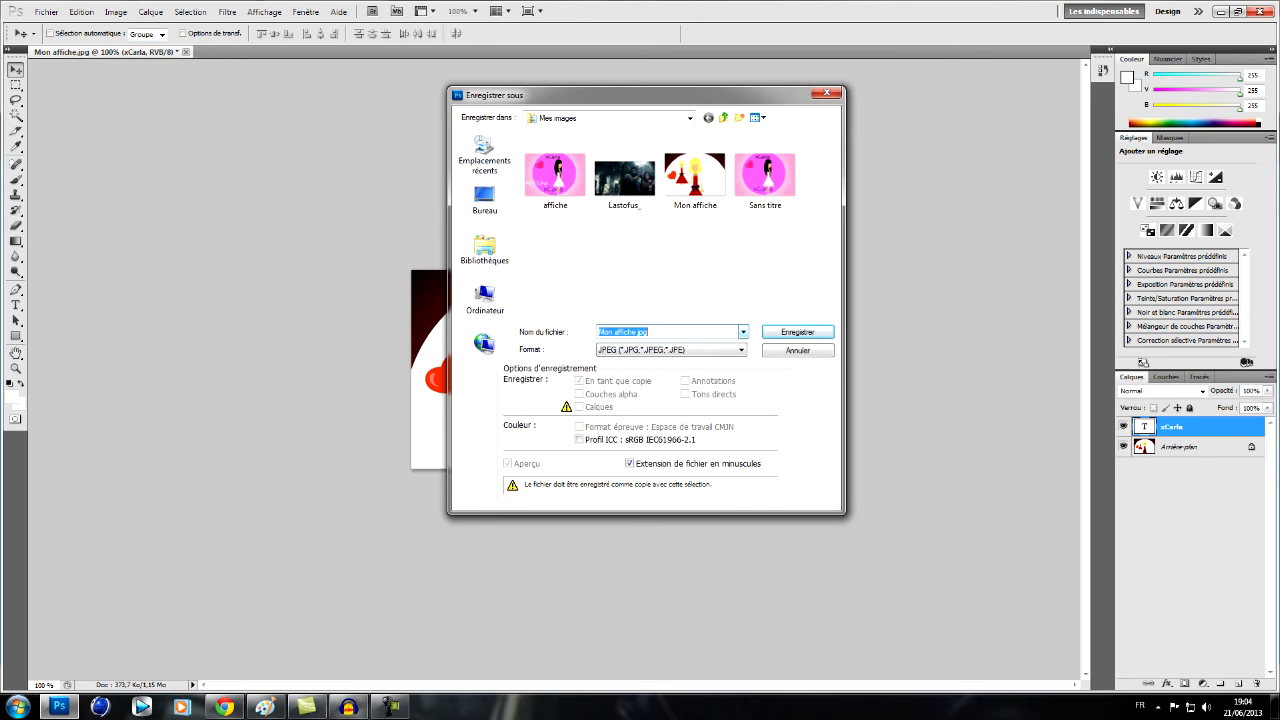
pyautogui.write('a')
pyautogui.write('tuto')
pyautogui.press('Return')
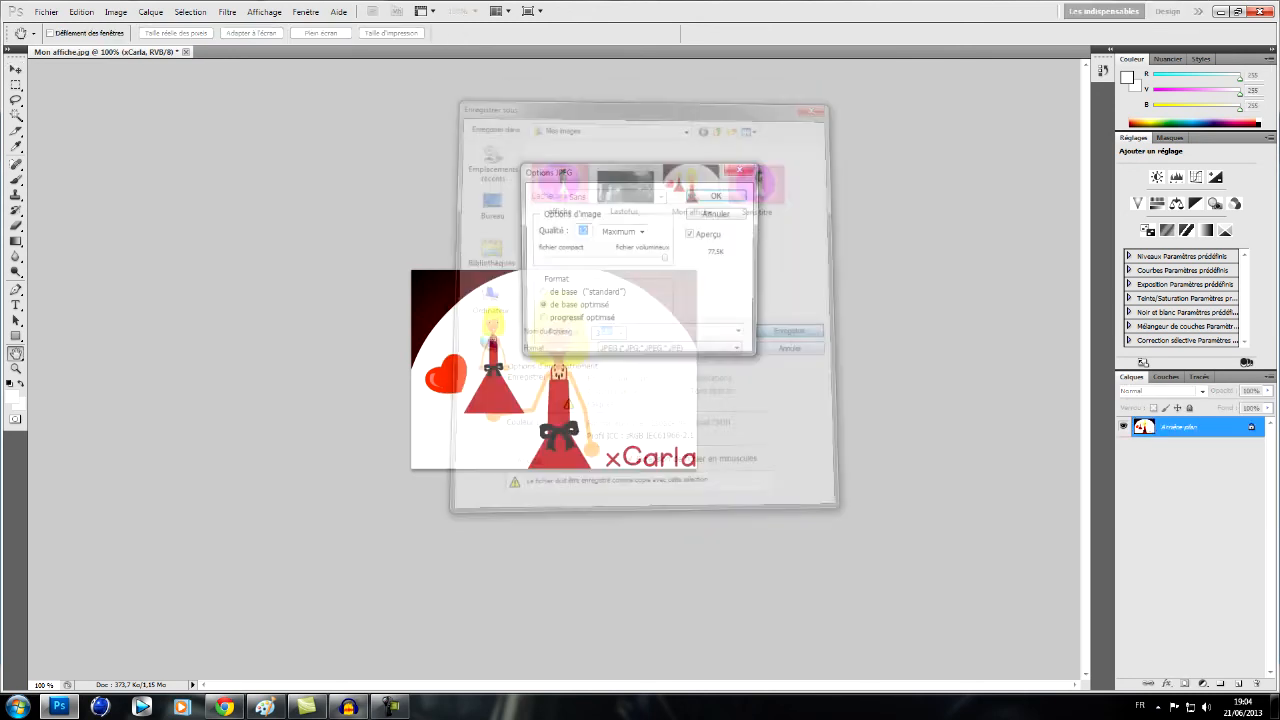
pyautogui.press('Return')
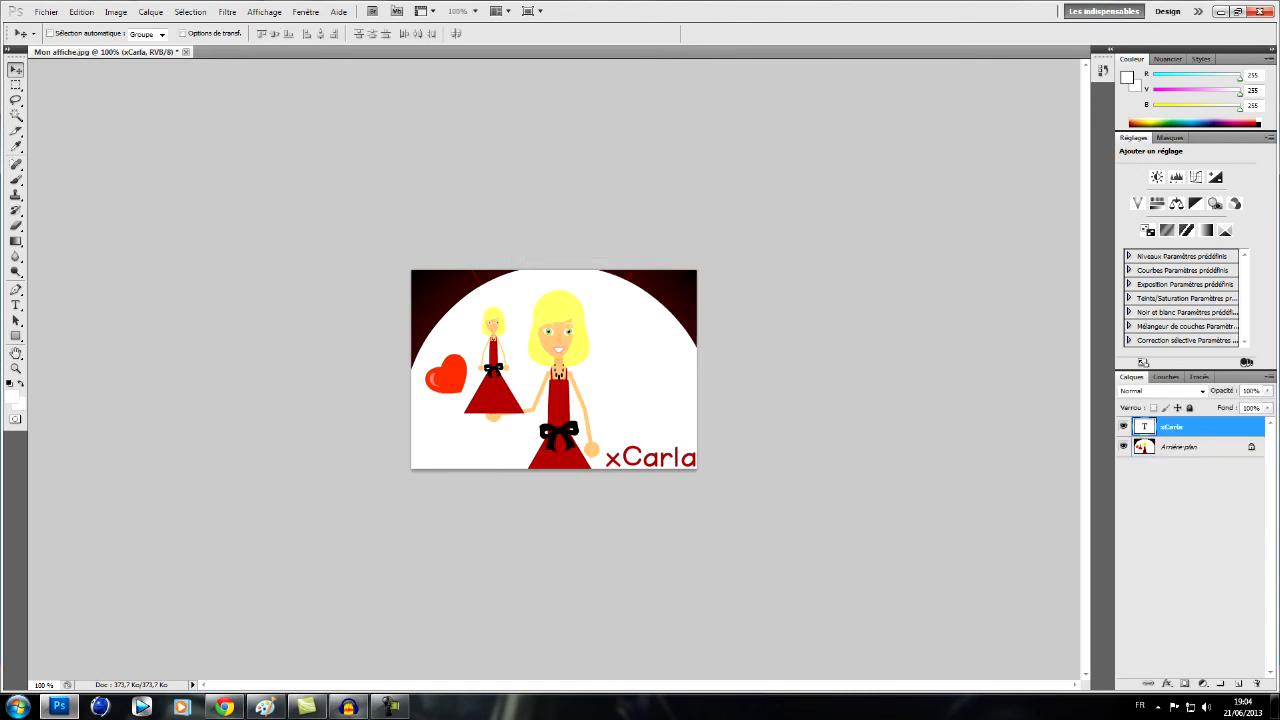
# - Switch to Chrome and submit the tuto image as the custom poster for the montage __B-A : I M TORN__ on the affiche perso page
pyautogui.click(224, 707)
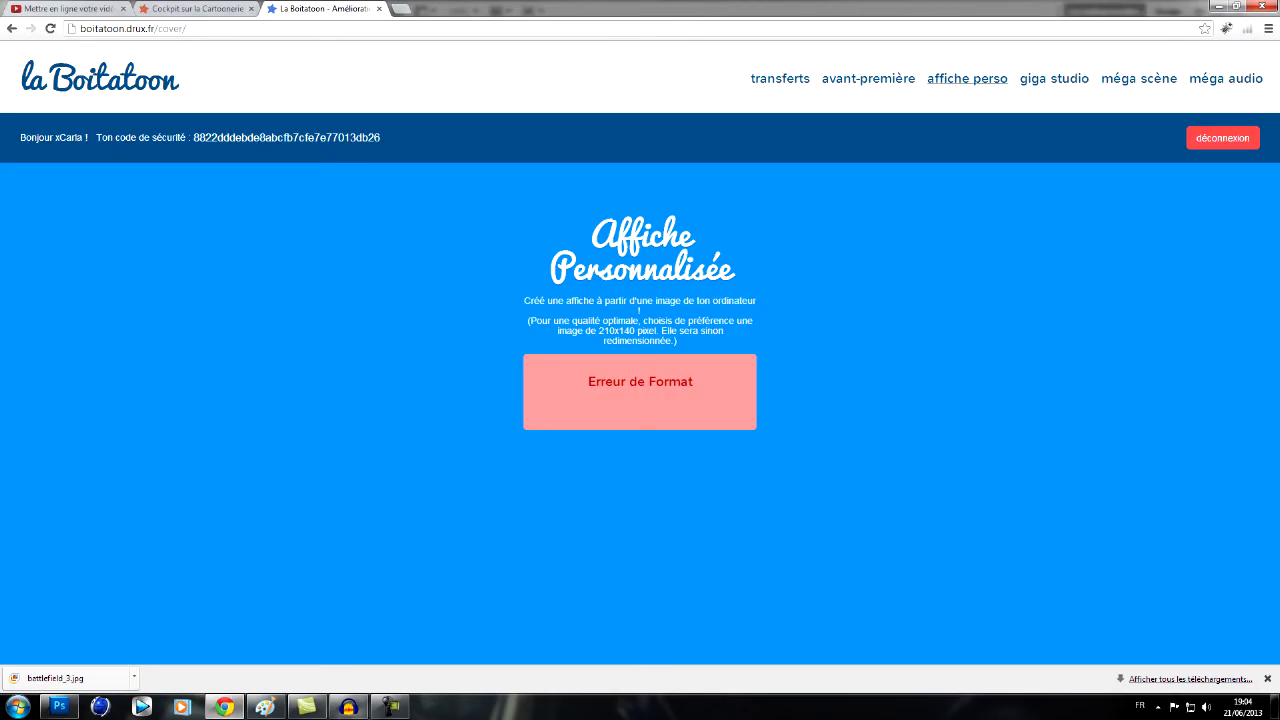
pyautogui.click(967, 78)
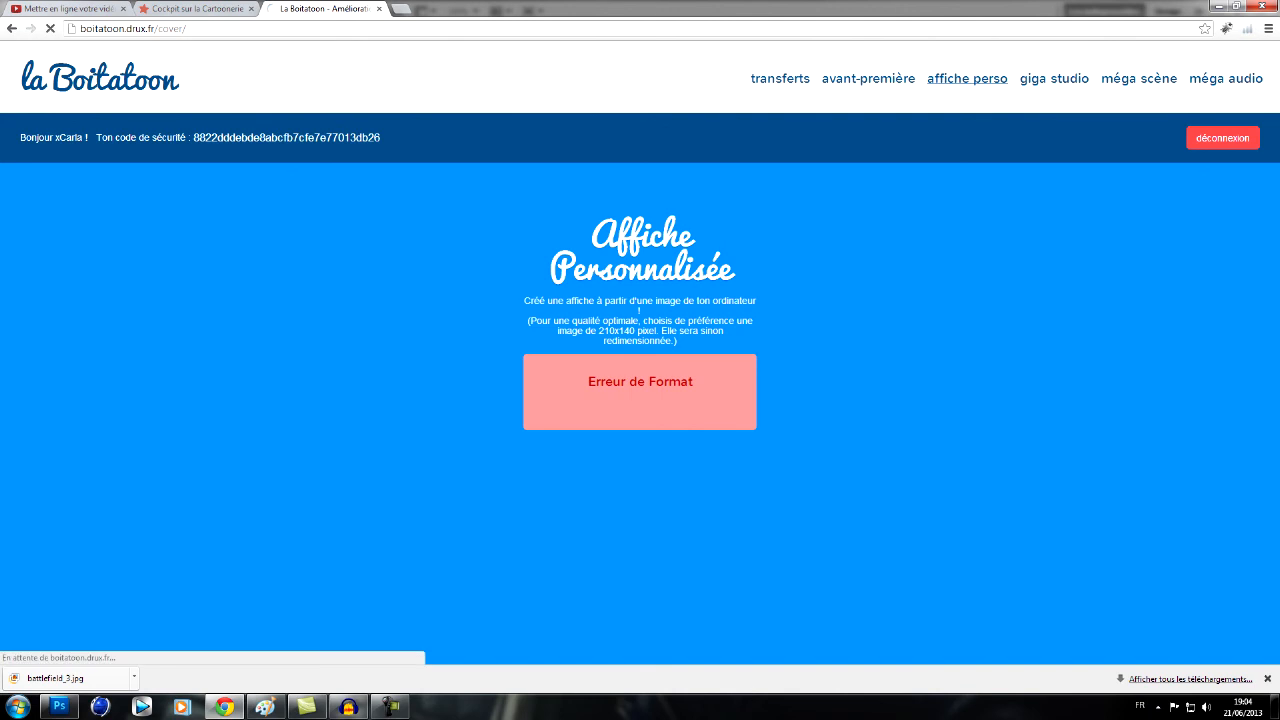
pyautogui.scroll(-2, 640, 352)
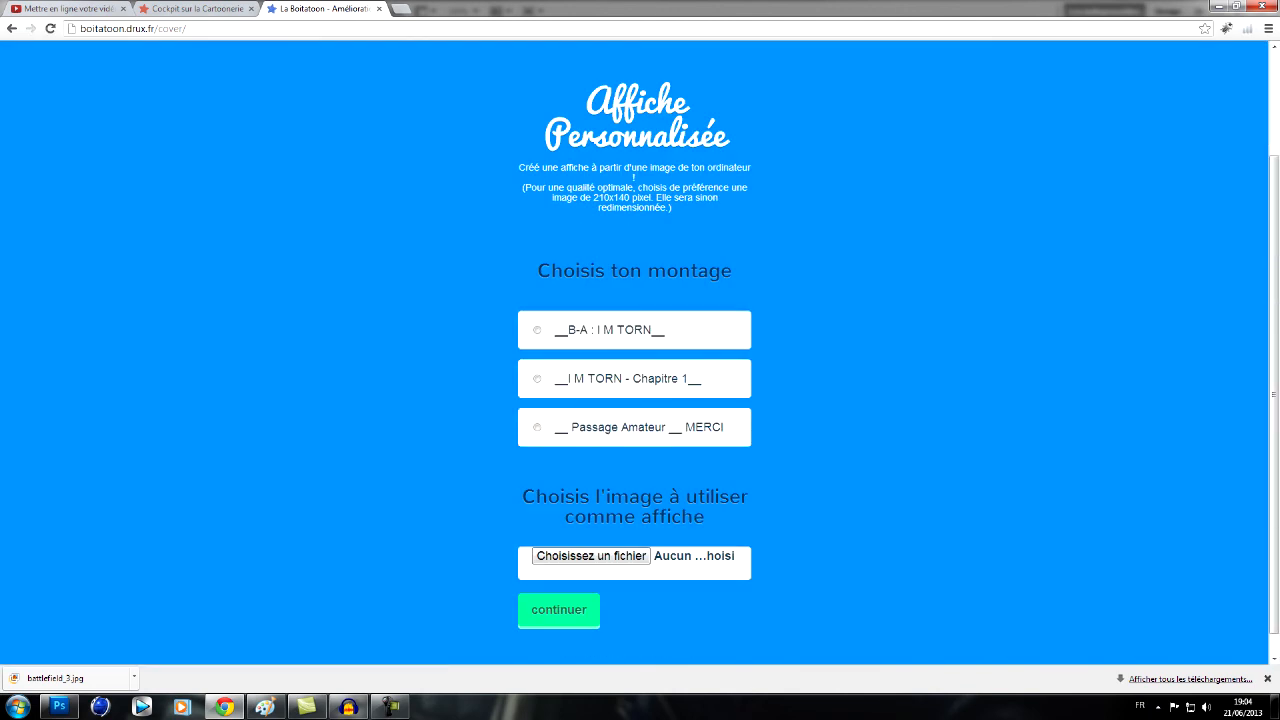
pyautogui.click(609, 330)
pyautogui.scroll(-1, 591, 540)
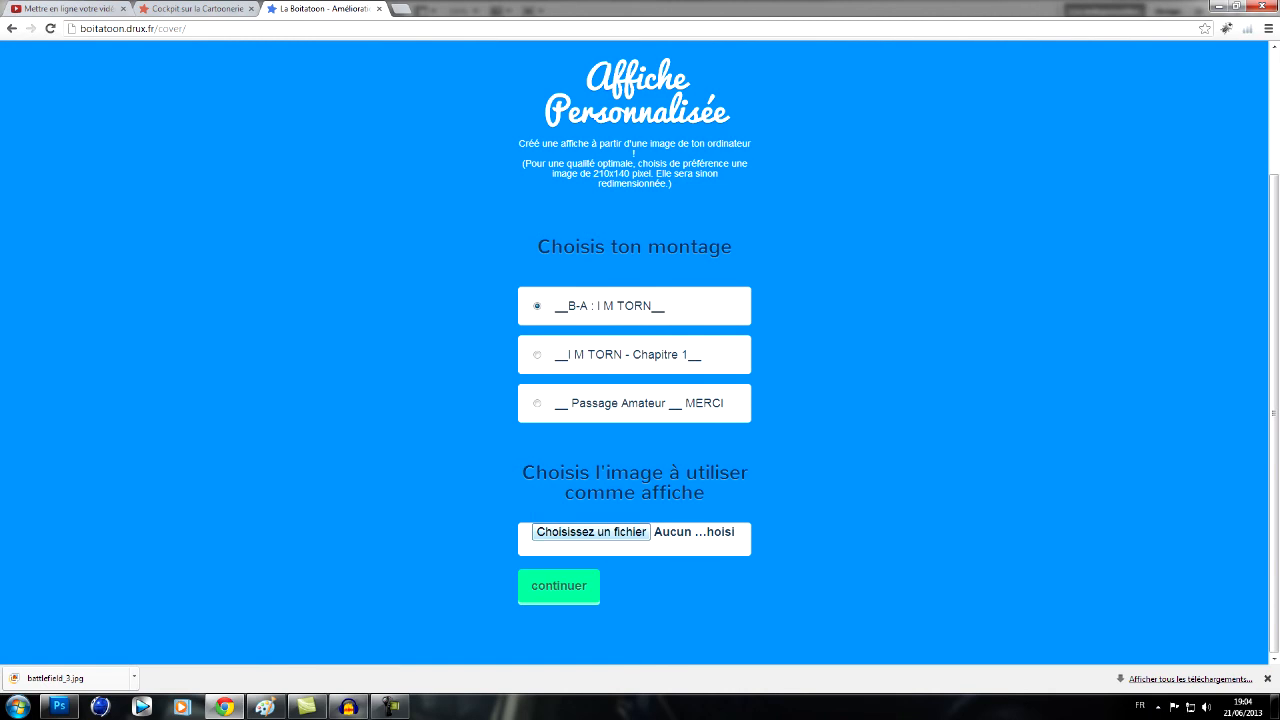
pyautogui.click(591, 531)
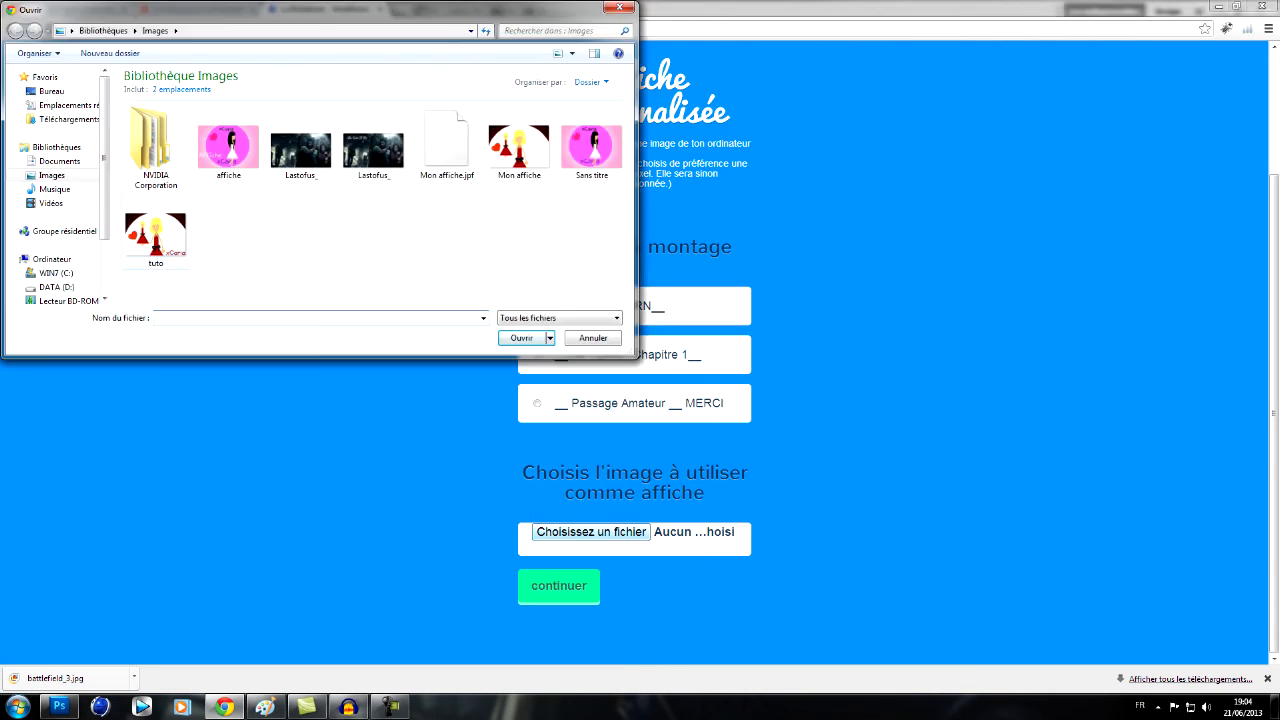
pyautogui.doubleClick(155, 235)
pyautogui.click(559, 586)
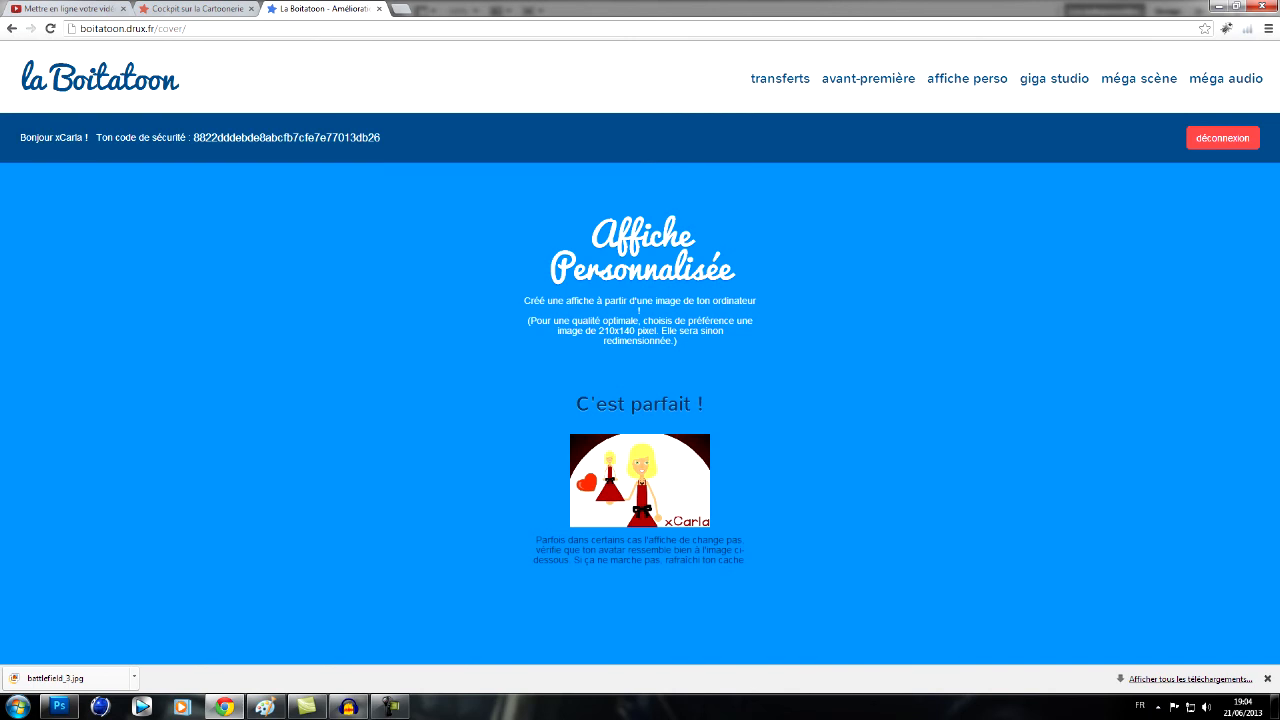
# - Reload the La Cartoonerie stats page and check its cartoon thumbnails against the poster preview on la Boitatoon
pyautogui.click(188, 9)
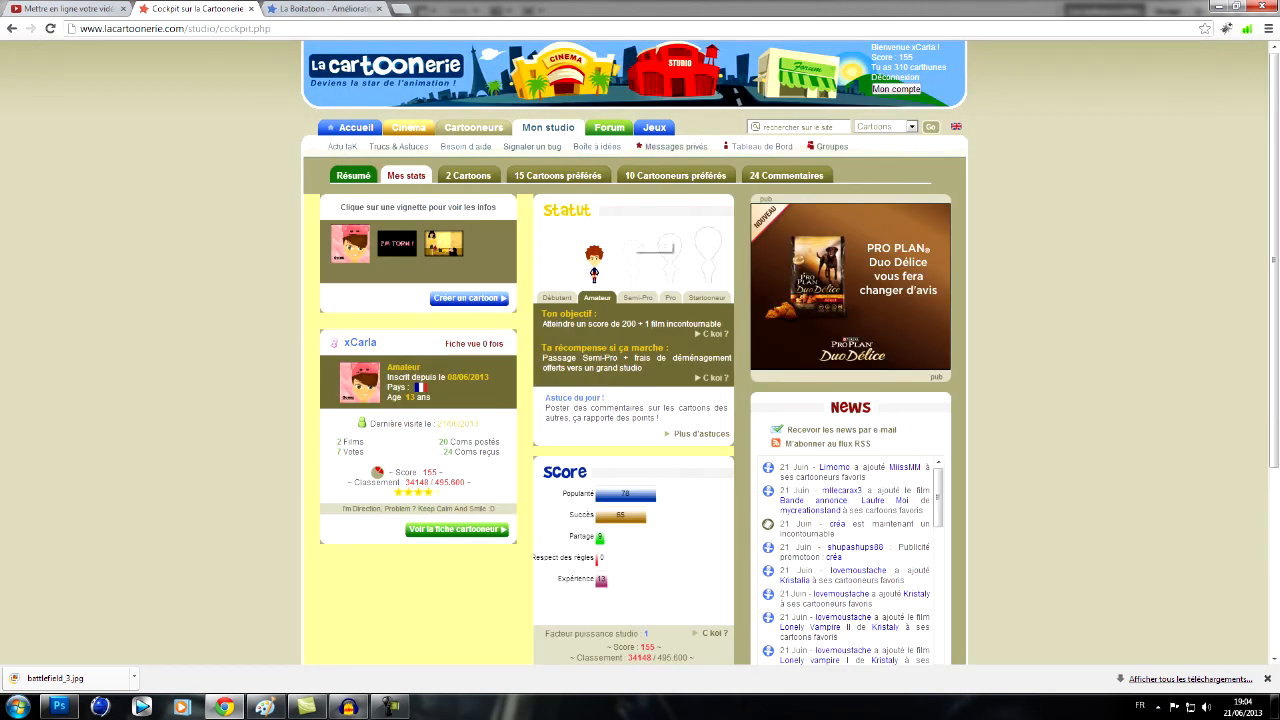
pyautogui.click(904, 52)
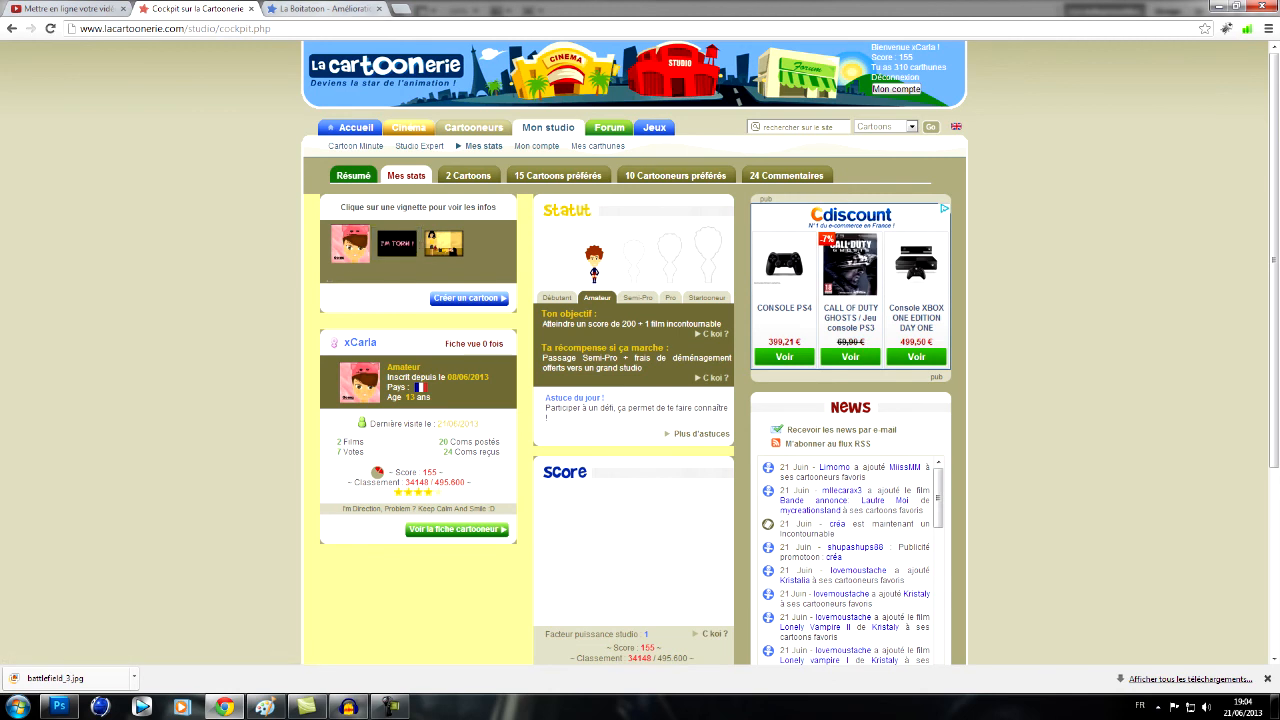
pyautogui.click(325, 9)
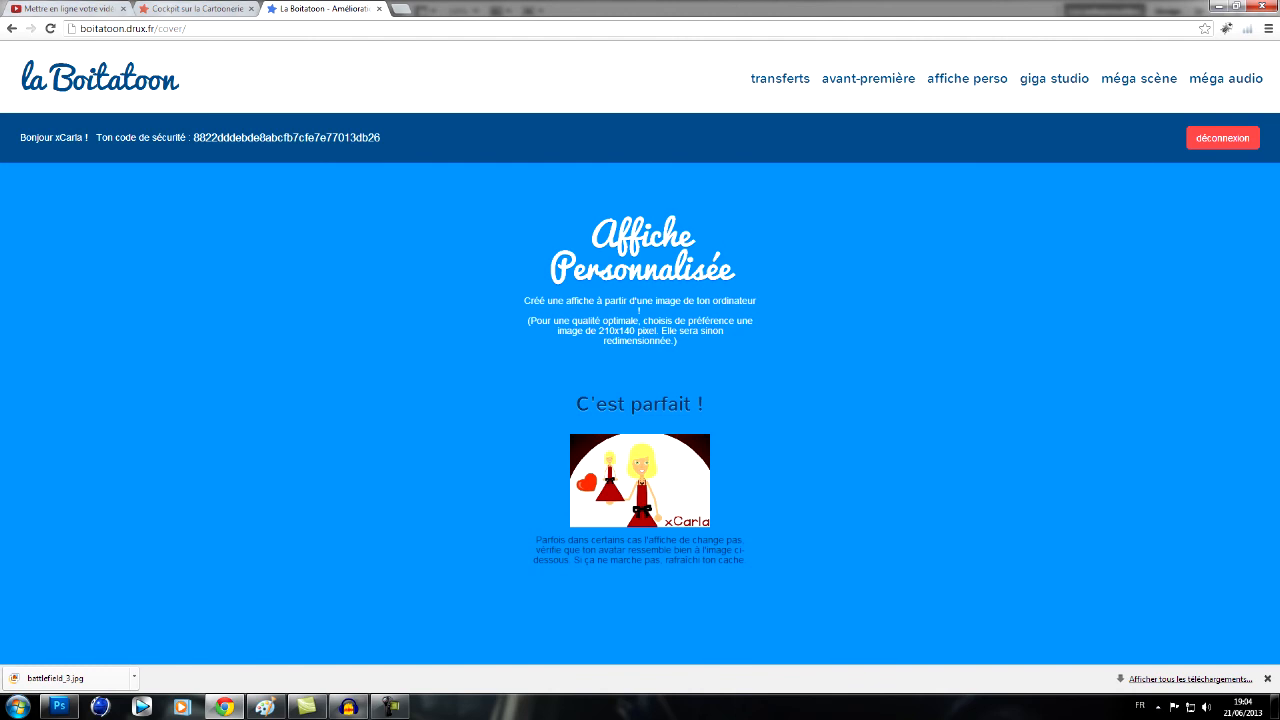
pyautogui.click(195, 8)
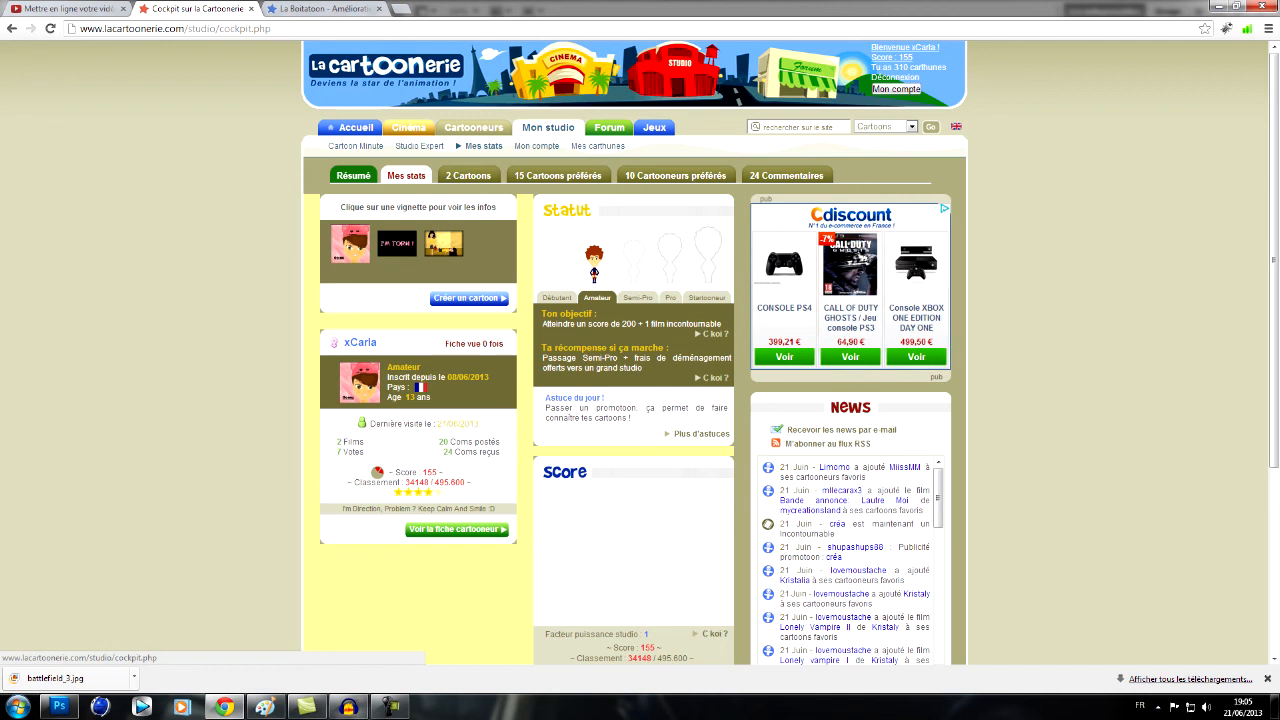
pyautogui.click(325, 9)
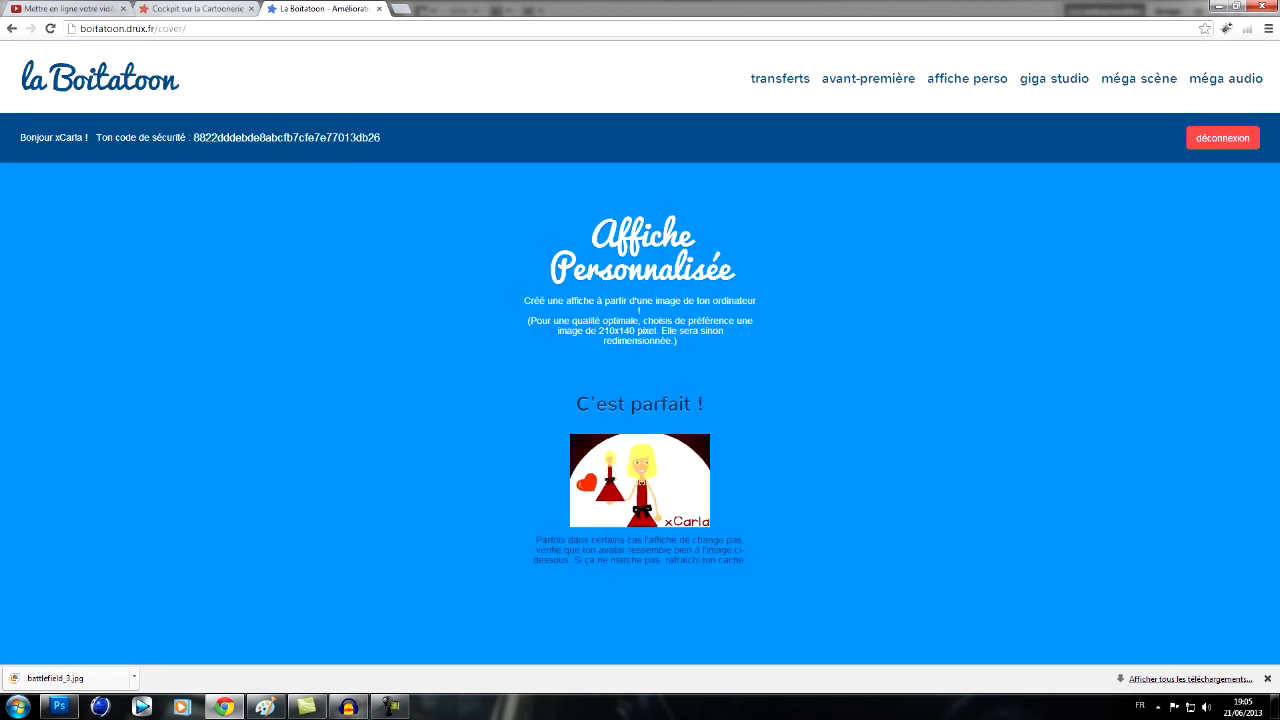
pyautogui.click(197, 9)
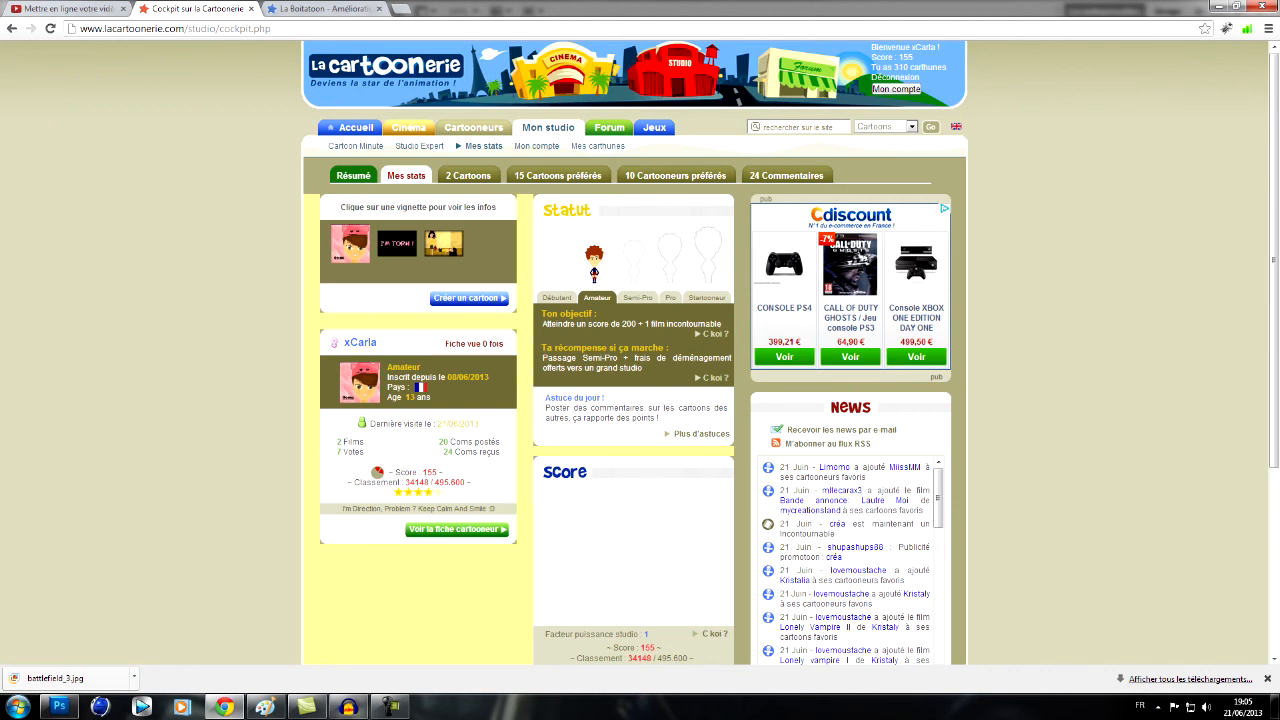